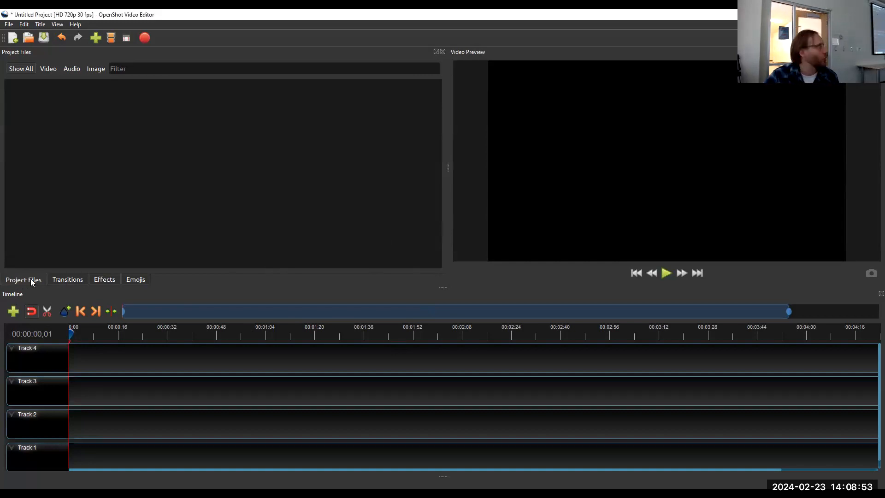
# Step: Look through the available transitions, effects and emojis
pyautogui.click(64, 280)
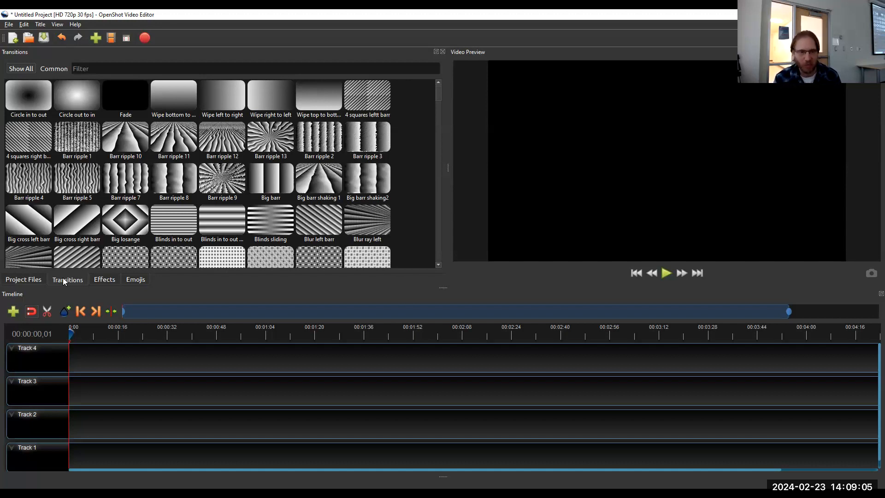
pyautogui.click(103, 278)
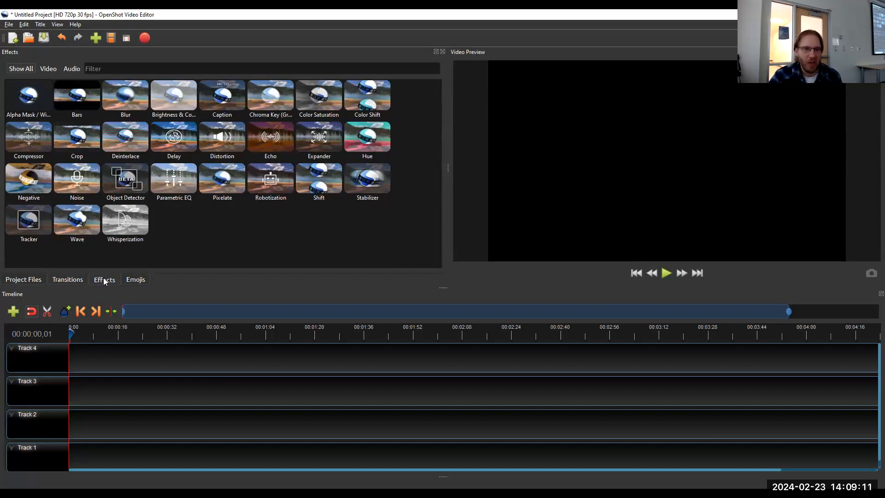
pyautogui.click(137, 279)
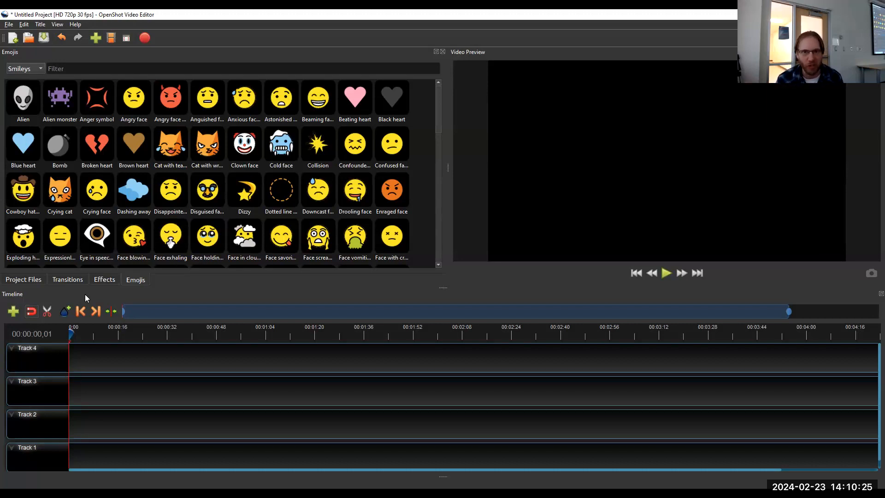
# Step: Create a new project and browse to the Assets For Workshop folder on the Desktop for importing files
pyautogui.click(13, 36)
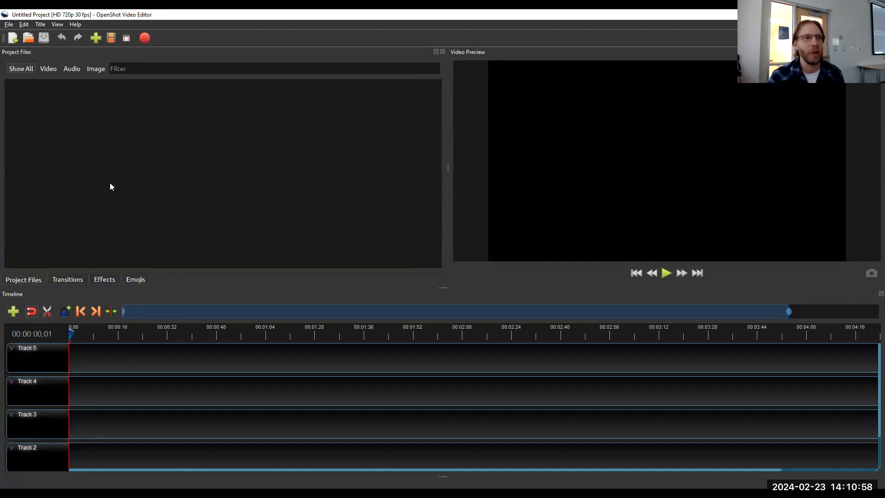
pyautogui.click(95, 39)
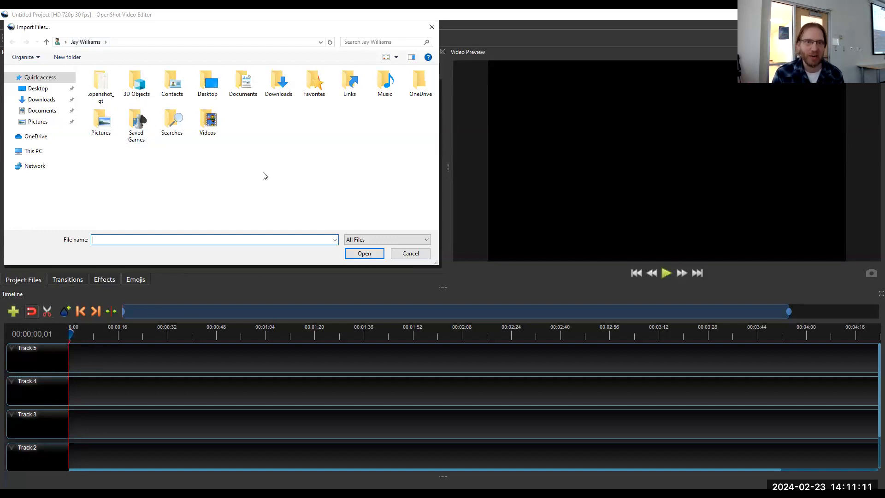
pyautogui.click(42, 89)
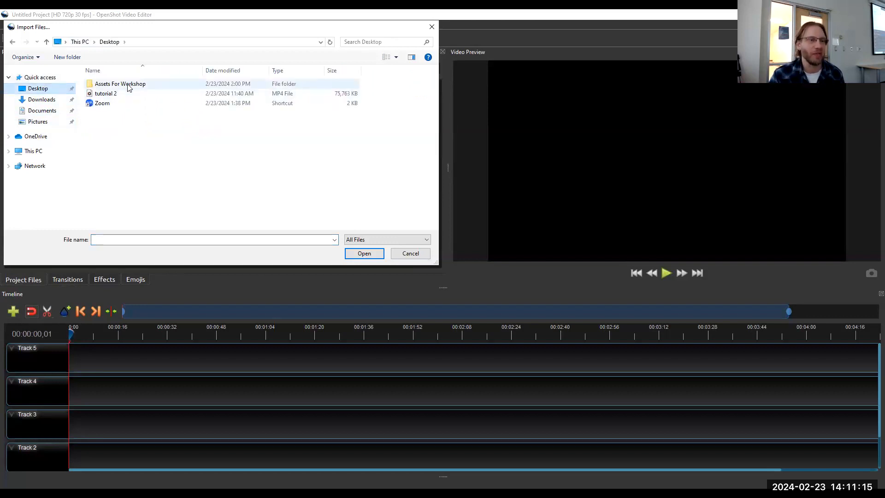
pyautogui.click(129, 88)
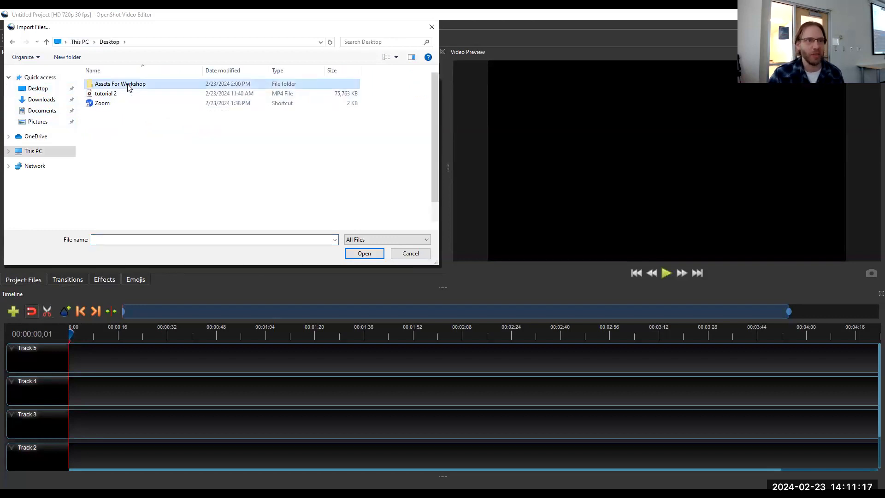
pyautogui.doubleClick(129, 88)
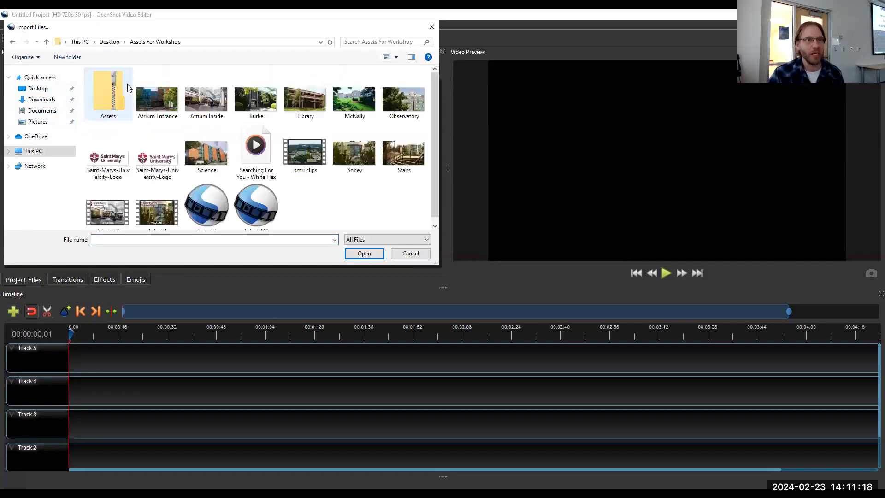
pyautogui.click(152, 102)
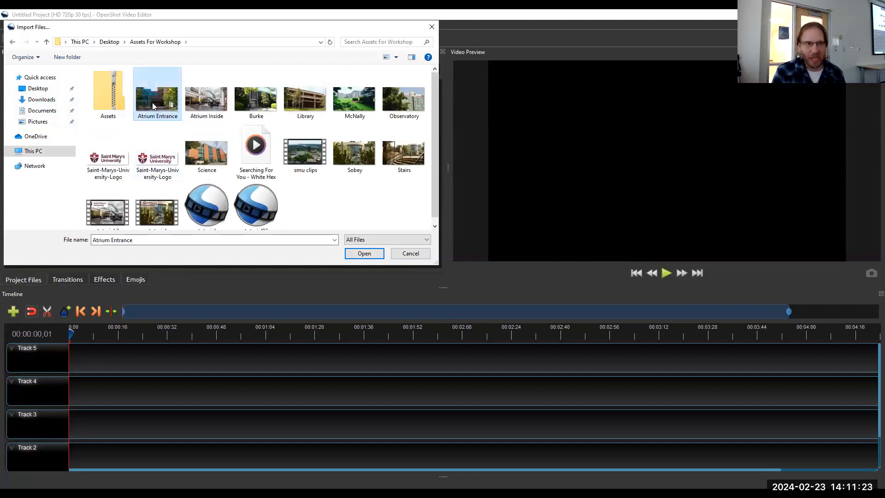
pyautogui.hotkey('shift', 'Right')
pyautogui.hotkey('shift', 'Right')
pyautogui.hotkey('shift', 'Right')
pyautogui.hotkey('shift', 'Right')
pyautogui.hotkey('shift', 'Right')
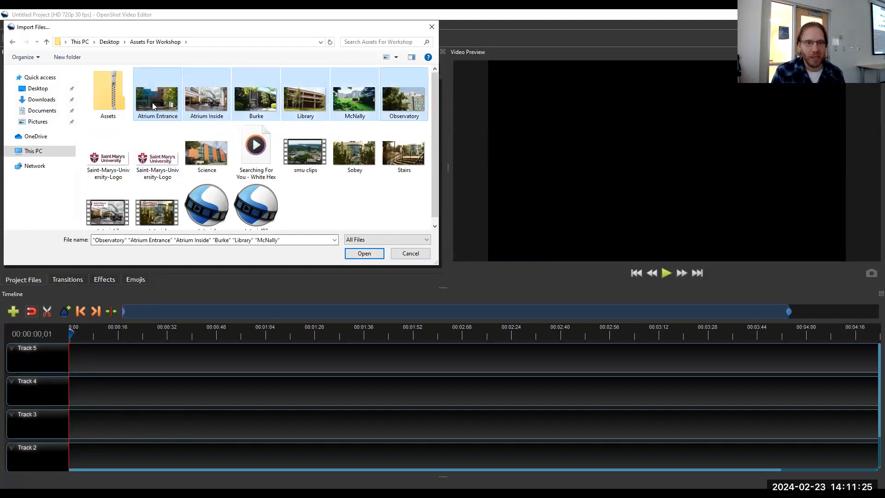
pyautogui.click(343, 193)
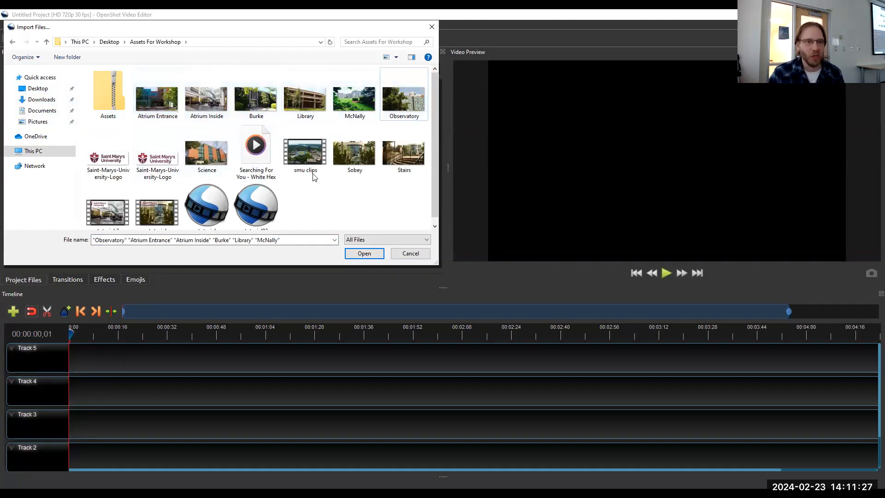
pyautogui.moveTo(132, 73); pyautogui.dragTo(409, 178)
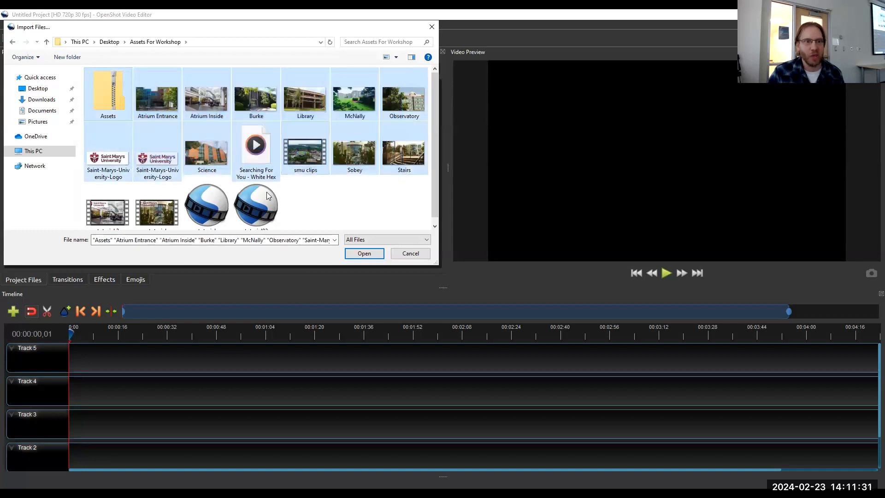
# Step: Import all workshop files from Atrium Entrance through Stairs, including both logos, the music file and smu clips, leaving out the Assets archive
pyautogui.click(158, 101)
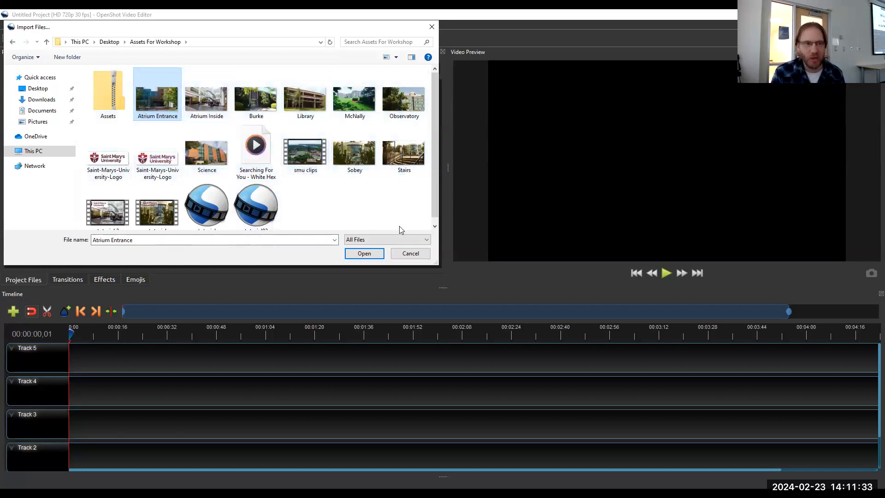
pyautogui.hotkey('shift', 'Right')
pyautogui.hotkey('shift', 'Right')
pyautogui.hotkey('shift', 'Right')
pyautogui.hotkey('shift', 'Right')
pyautogui.hotkey('shift', 'Right')
pyautogui.hotkey('shift', 'Right')
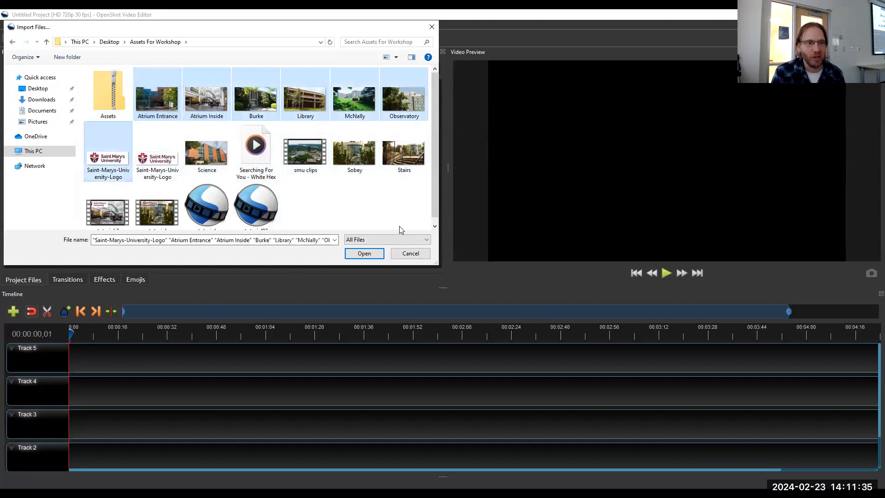
pyautogui.hotkey('shift', 'Right')
pyautogui.hotkey('shift', 'Right')
pyautogui.hotkey('shift', 'Right')
pyautogui.hotkey('shift', 'Right')
pyautogui.hotkey('shift', 'Right')
pyautogui.hotkey('shift', 'Right')
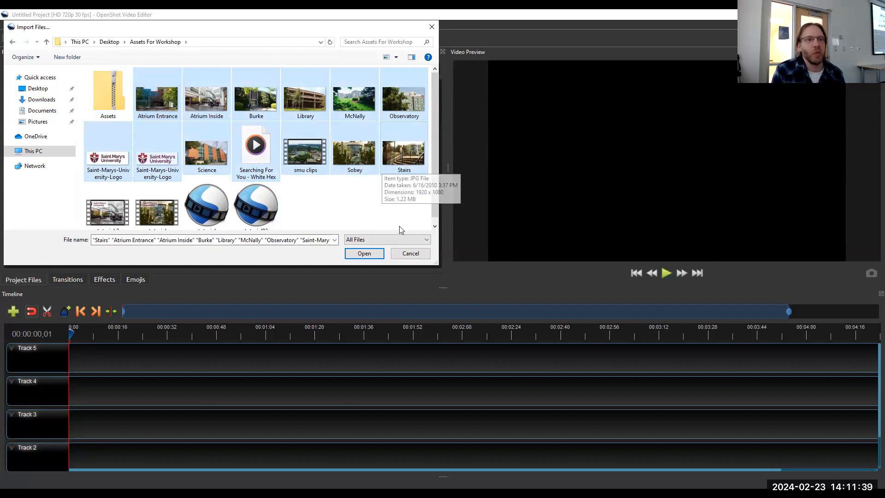
pyautogui.click(356, 255)
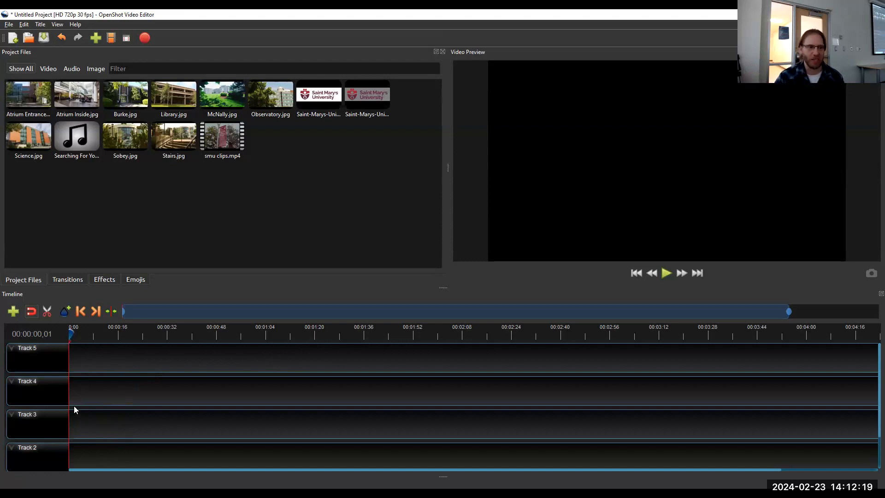
# Step: Rename Track 5 as Title
pyautogui.rightClick(22, 359)
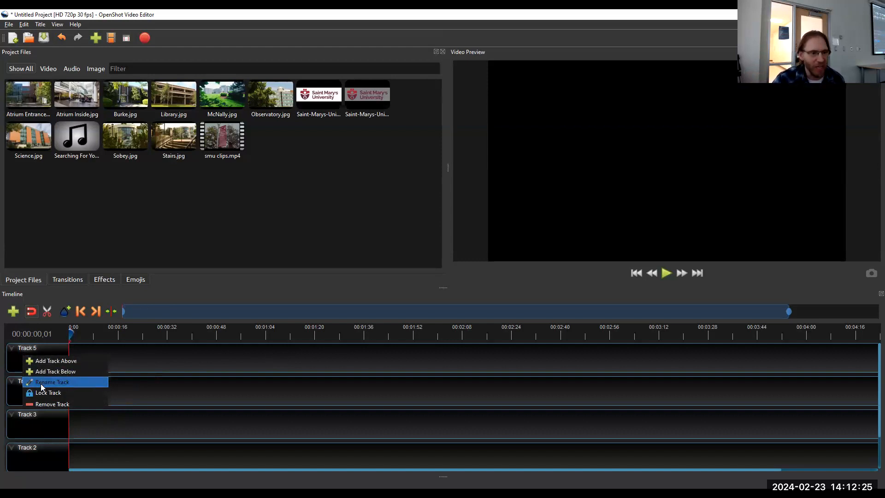
pyautogui.click(65, 382)
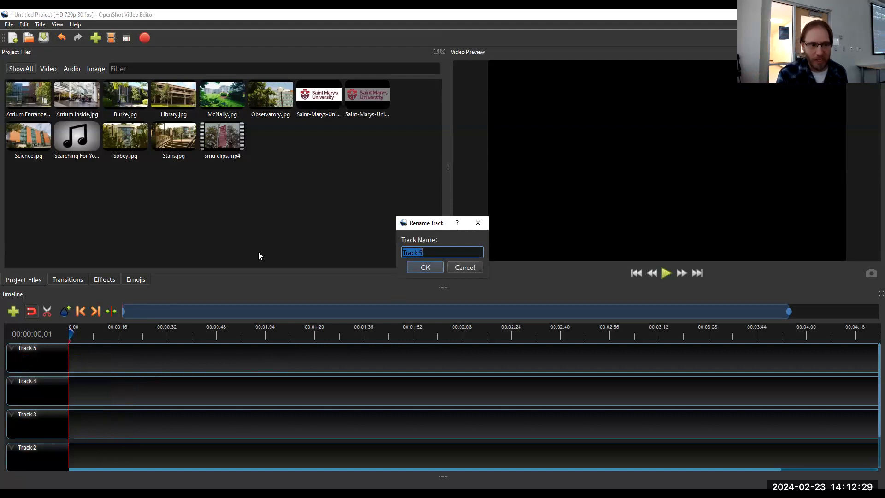
pyautogui.write('T')
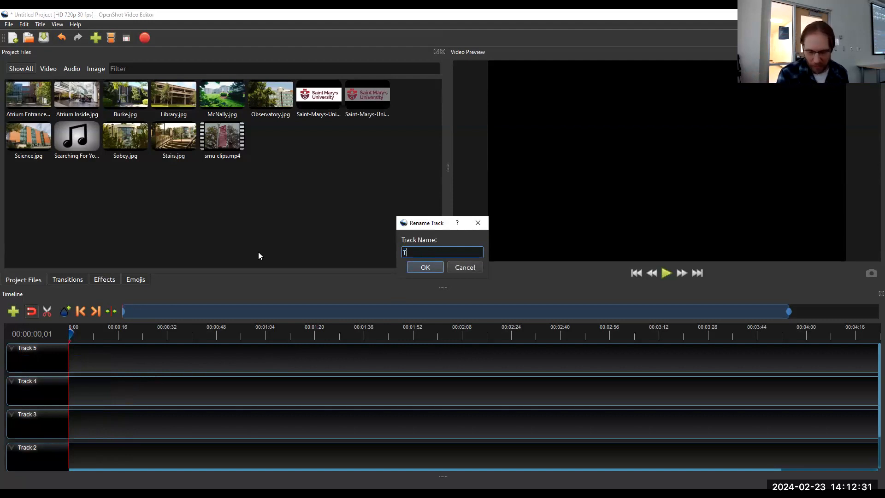
pyautogui.write('itle')
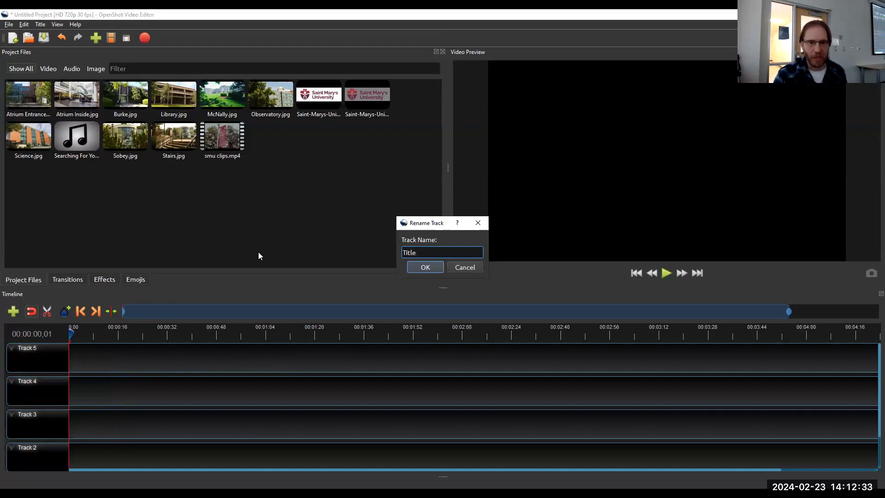
pyautogui.click(412, 265)
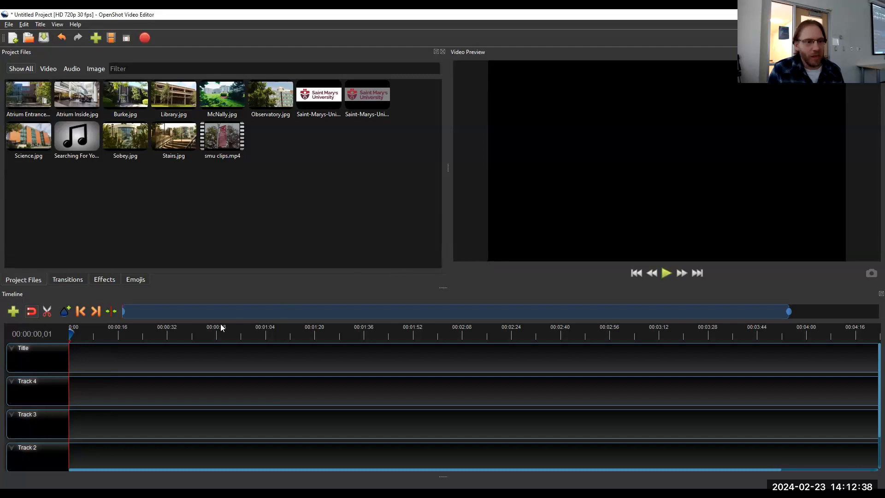
# Step: Rename Track 4 as Video
pyautogui.rightClick(44, 389)
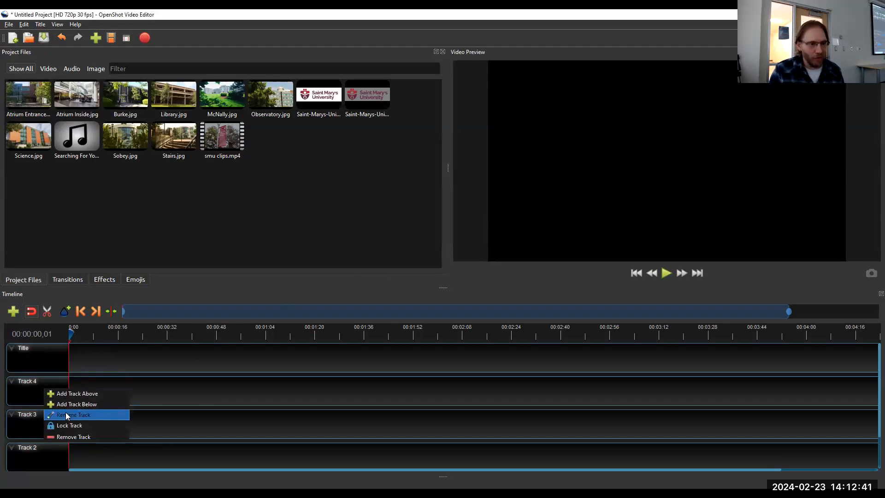
pyautogui.press('Return')
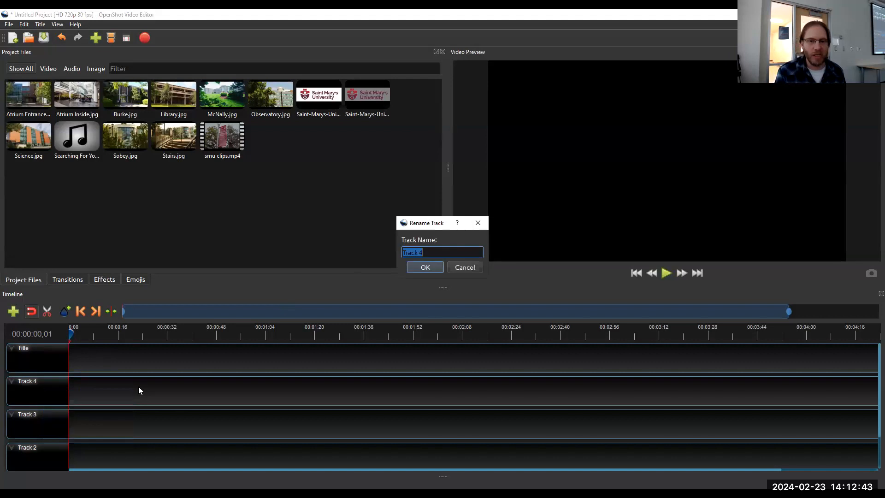
pyautogui.write('Video')
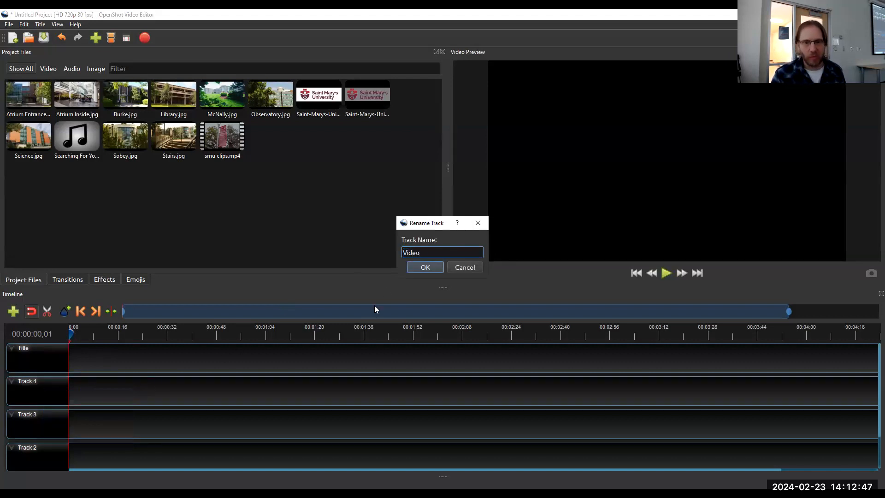
pyautogui.click(418, 267)
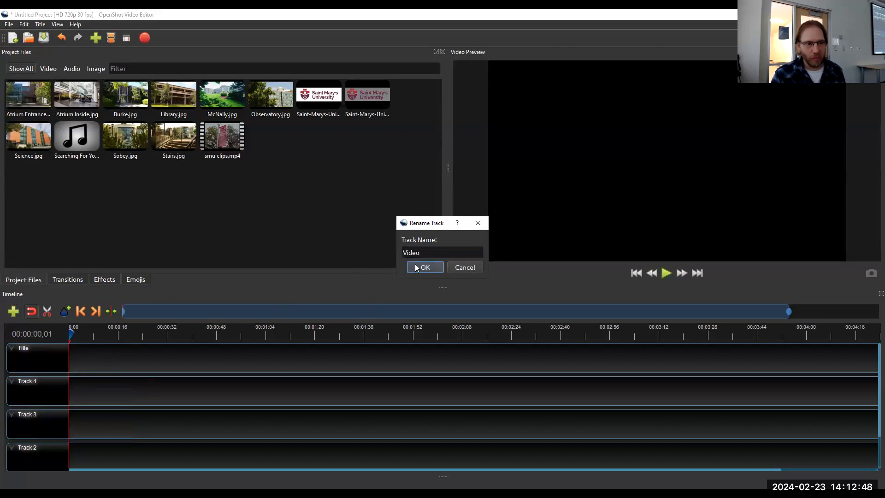
# Step: Rename Track 3 as Photo
pyautogui.rightClick(37, 421)
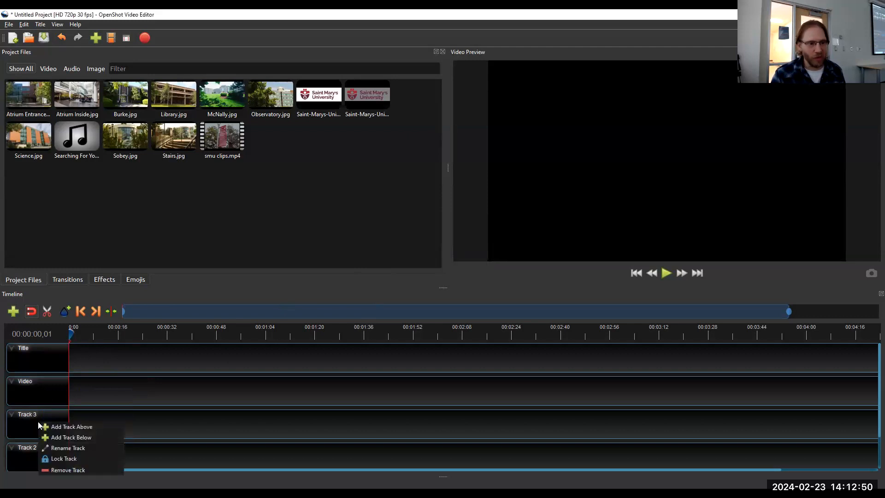
pyautogui.click(70, 445)
pyautogui.write('Photo')
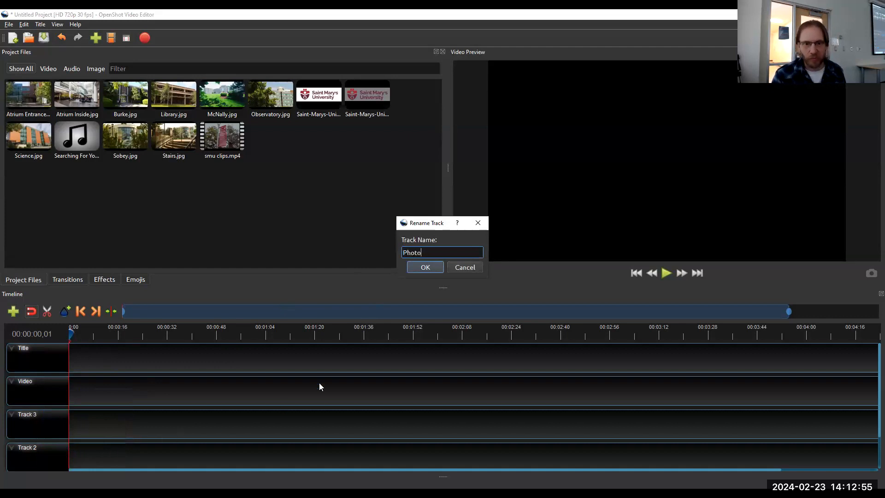
pyautogui.click(425, 267)
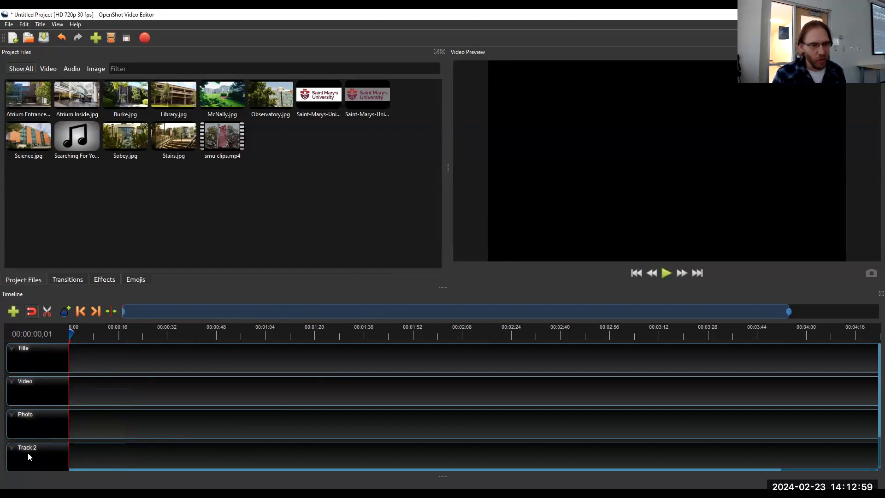
# Step: Rename Track 2 as Audio
pyautogui.rightClick(28, 457)
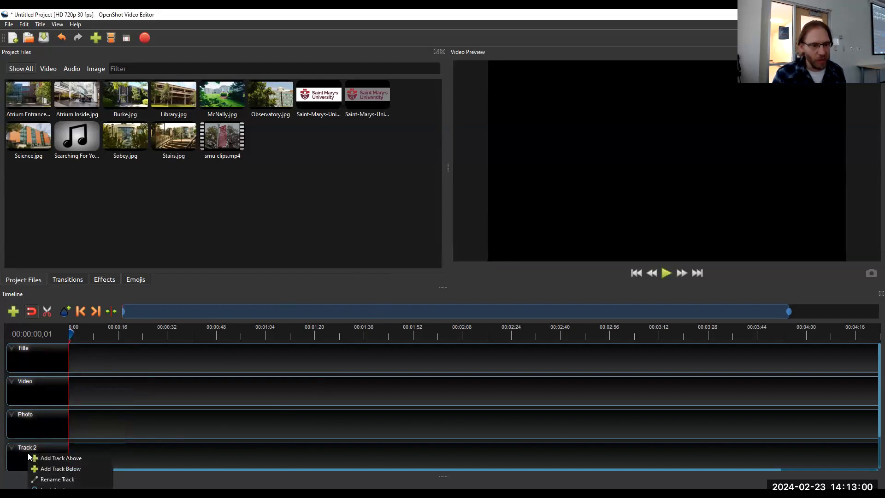
pyautogui.click(51, 480)
pyautogui.write('Audio')
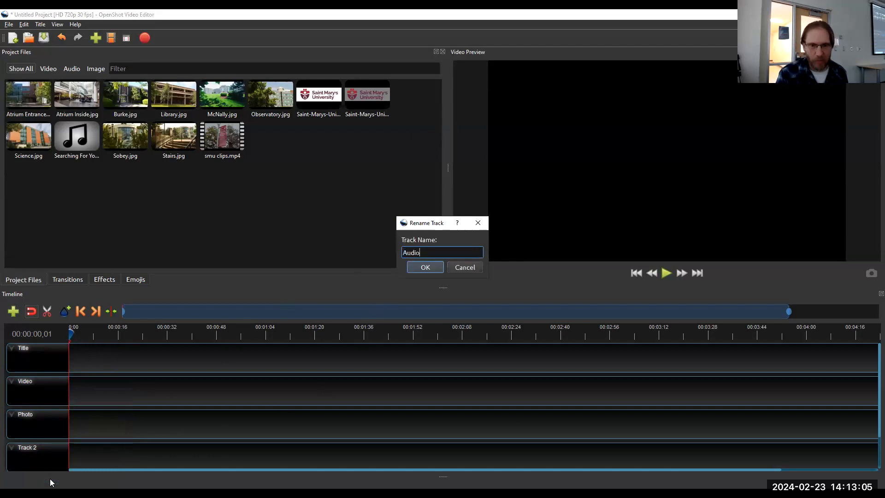
pyautogui.click(426, 266)
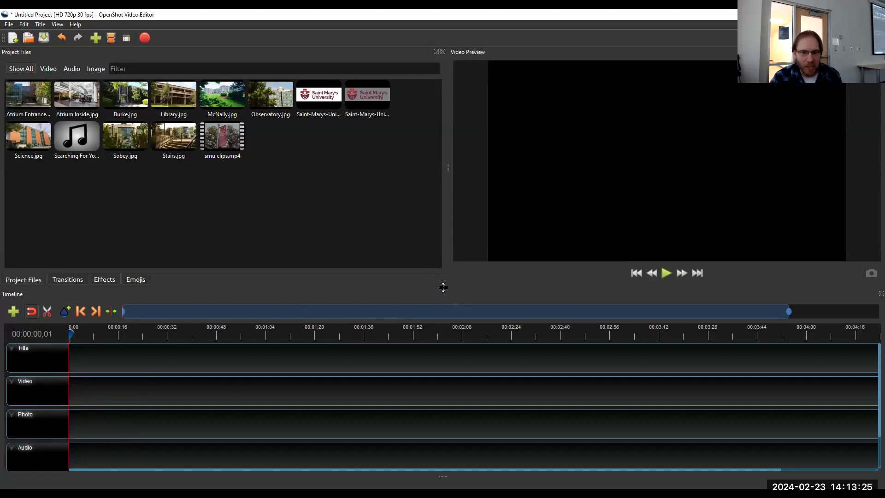
# Step: Resize the workspace so the timeline is taller and the video preview area is wider than the project files area
pyautogui.moveTo(444, 277); pyautogui.dragTo(465, 248)
pyautogui.moveTo(448, 150); pyautogui.dragTo(312, 148)
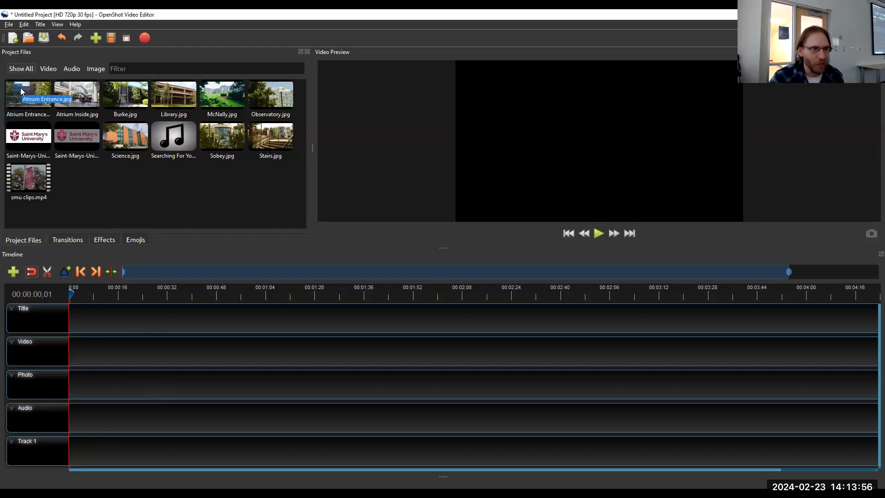
# Step: Place Atrium Entrance.jpg at the start of the Photo track and Atrium Inside.jpg directly after it
pyautogui.moveTo(20, 88); pyautogui.dragTo(66, 381)
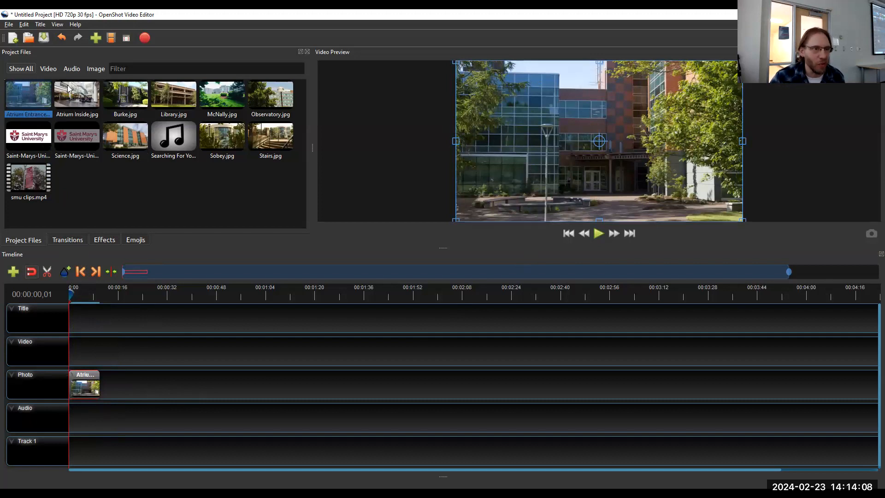
pyautogui.moveTo(66, 86); pyautogui.dragTo(117, 385)
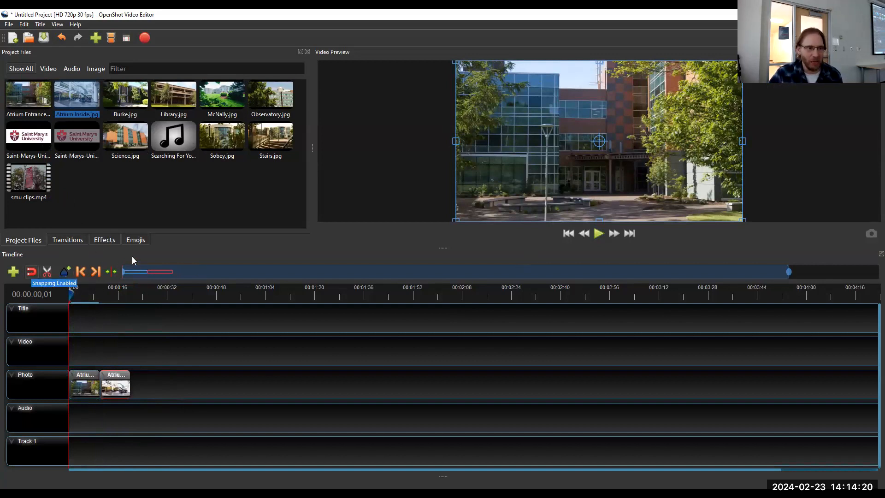
pyautogui.moveTo(123, 380)
pyautogui.mouseDown()
pyautogui.moveTo(137, 380)
pyautogui.moveTo(124, 380)
pyautogui.mouseUp()
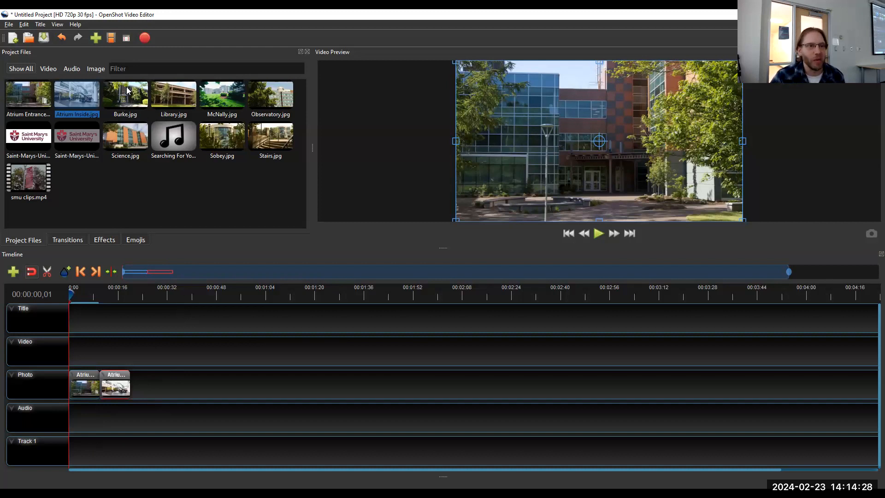
# Step: Add Burke, Library, McNally, Observatory, Science, Sobey and Stairs to the Photo track end to end, directly after Atrium Inside
pyautogui.moveTo(127, 90); pyautogui.dragTo(136, 387)
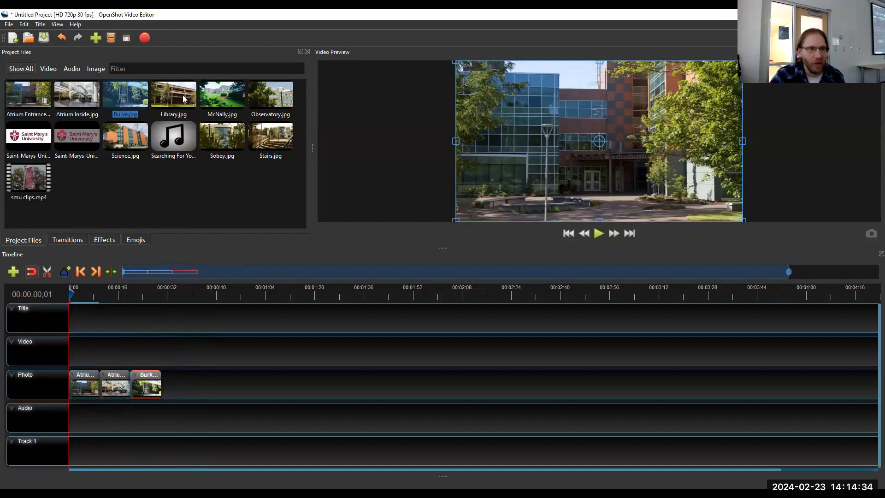
pyautogui.moveTo(178, 95); pyautogui.dragTo(173, 386)
pyautogui.moveTo(222, 99); pyautogui.dragTo(195, 384)
pyautogui.moveTo(271, 98); pyautogui.dragTo(228, 380)
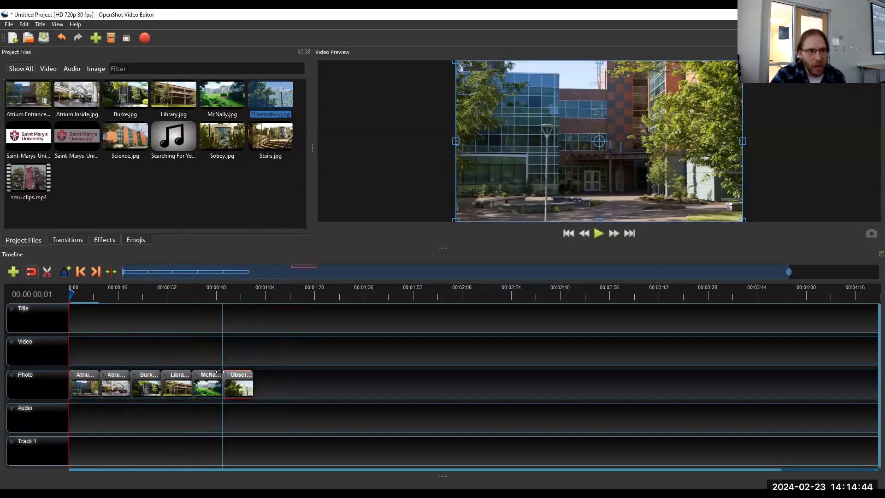
pyautogui.moveTo(131, 141); pyautogui.dragTo(256, 379)
pyautogui.moveTo(225, 153); pyautogui.dragTo(288, 374)
pyautogui.moveTo(276, 148); pyautogui.dragTo(343, 371)
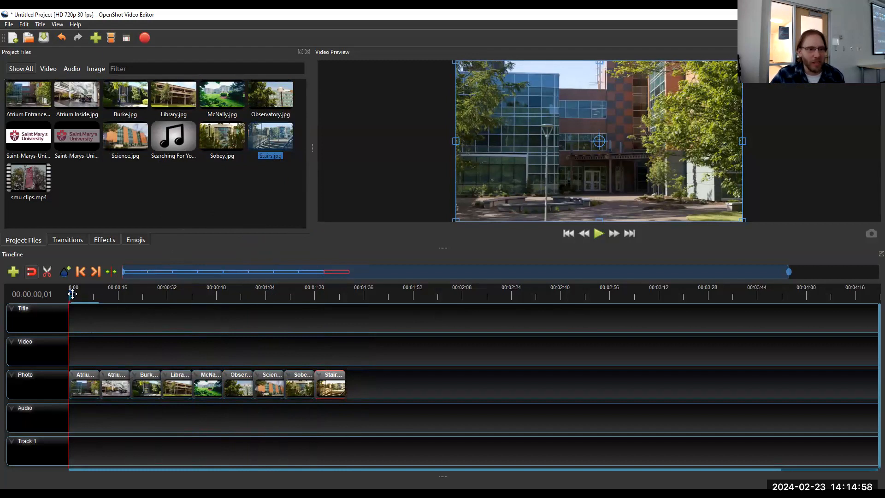
pyautogui.moveTo(71, 295)
pyautogui.mouseDown()
pyautogui.moveTo(105, 300)
pyautogui.moveTo(75, 294)
pyautogui.mouseUp()
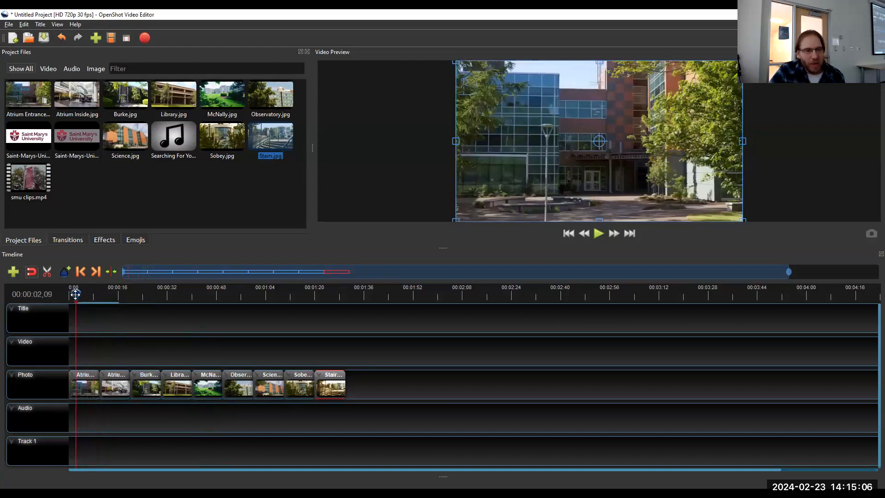
pyautogui.moveTo(75, 294)
pyautogui.mouseDown()
pyautogui.moveTo(325, 296)
pyautogui.moveTo(145, 304)
pyautogui.moveTo(140, 294)
pyautogui.moveTo(66, 302)
pyautogui.mouseUp()
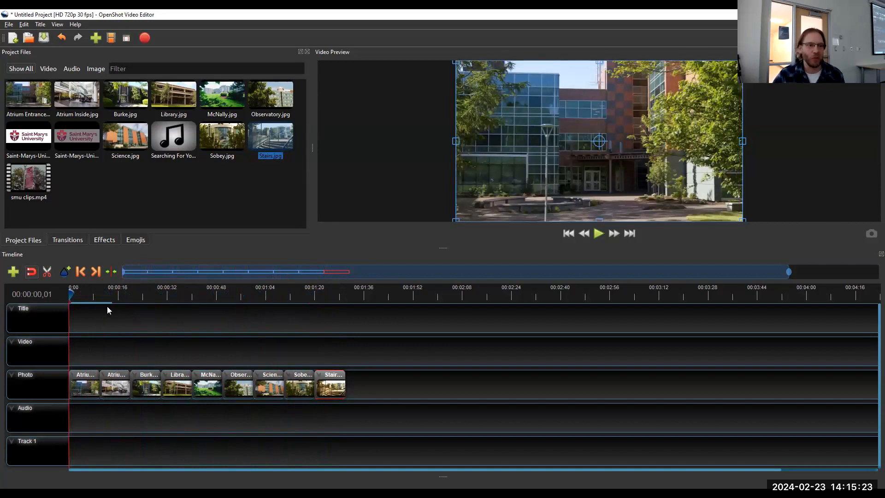
pyautogui.moveTo(72, 293)
pyautogui.mouseDown()
pyautogui.moveTo(112, 294)
pyautogui.moveTo(86, 300)
pyautogui.mouseUp()
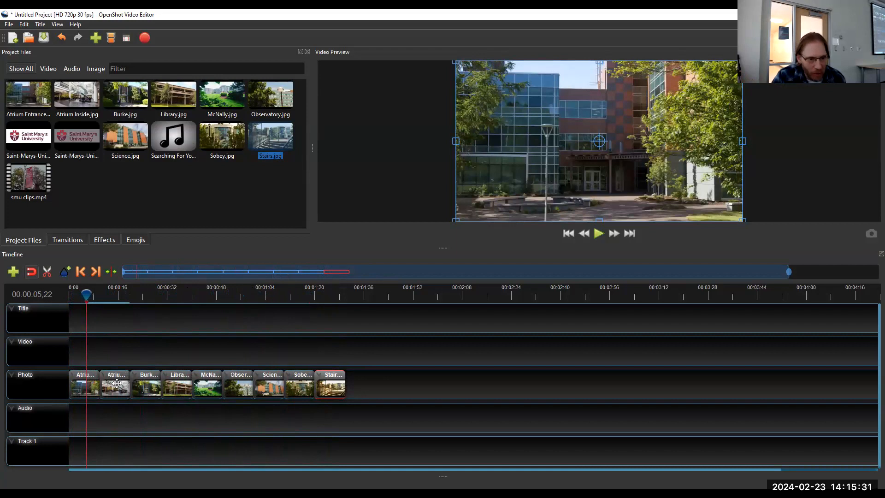
# Step: Overlap each photo from Atrium Inside through Stairs slightly with the one before it to create transitions along the Photo track
pyautogui.moveTo(117, 383); pyautogui.dragTo(112, 386)
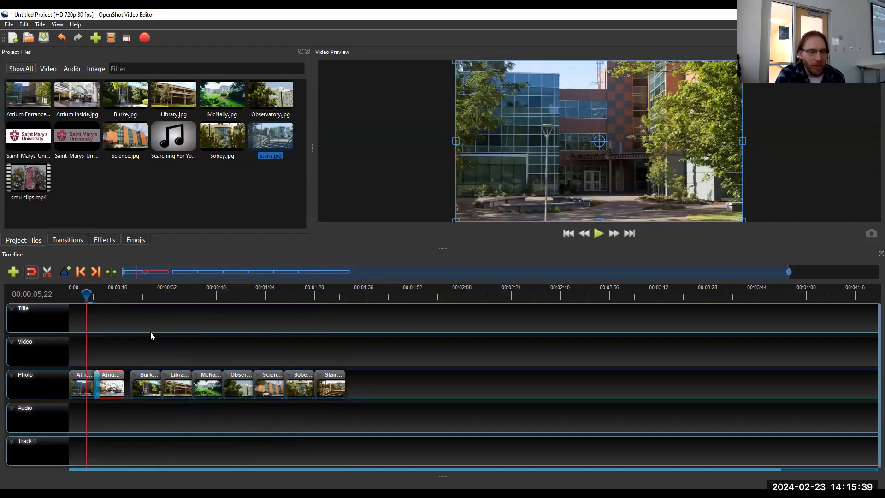
pyautogui.moveTo(87, 295); pyautogui.dragTo(67, 302)
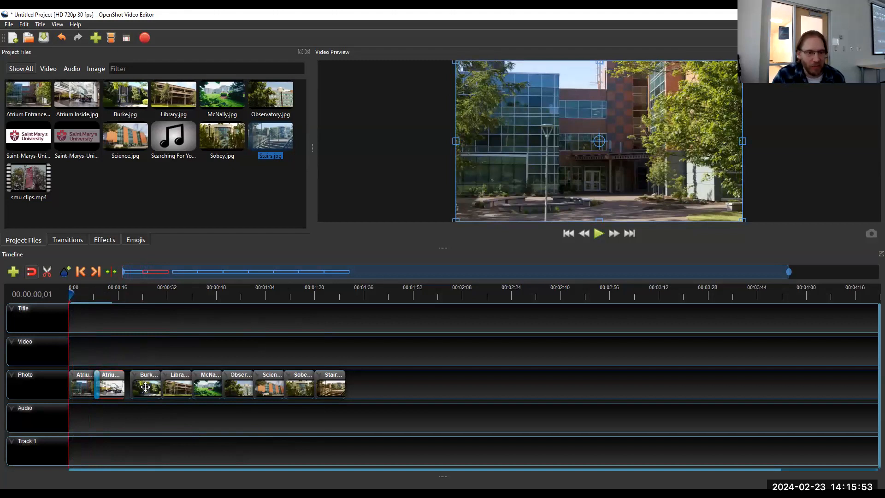
pyautogui.moveTo(145, 387)
pyautogui.mouseDown()
pyautogui.moveTo(135, 388)
pyautogui.moveTo(170, 383)
pyautogui.moveTo(152, 385)
pyautogui.mouseUp()
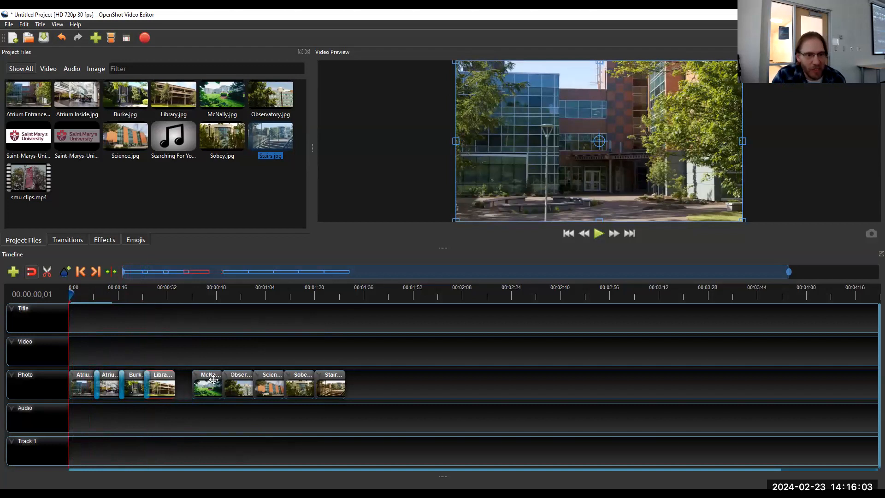
pyautogui.moveTo(214, 379)
pyautogui.mouseDown()
pyautogui.moveTo(189, 387)
pyautogui.moveTo(233, 384)
pyautogui.moveTo(207, 385)
pyautogui.mouseUp()
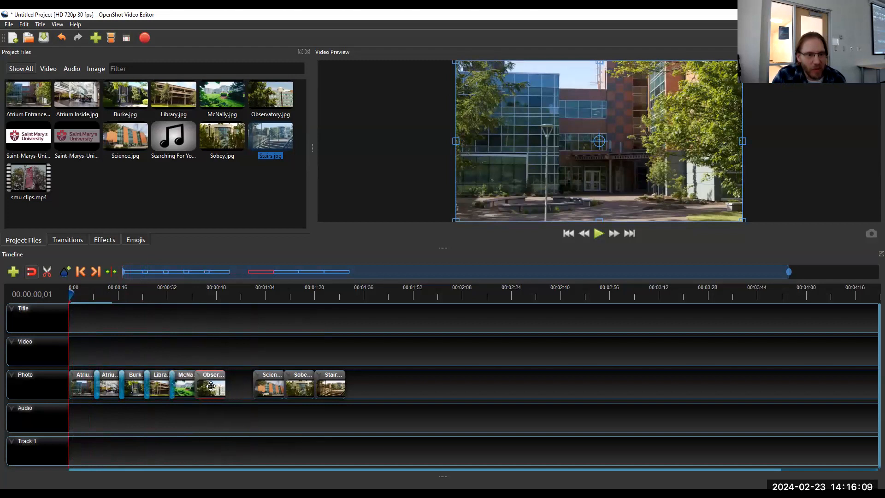
pyautogui.moveTo(268, 381)
pyautogui.mouseDown()
pyautogui.moveTo(240, 383)
pyautogui.moveTo(280, 386)
pyautogui.moveTo(259, 388)
pyautogui.mouseUp()
pyautogui.moveTo(330, 387); pyautogui.dragTo(285, 387)
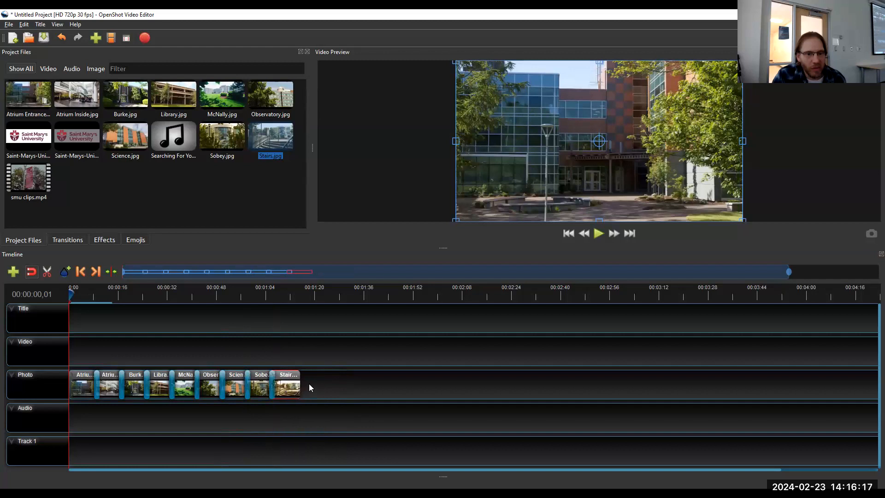
# Step: Play the preview from the start to check the transition from Atrium Entrance to Atrium Inside, then pause playback
pyautogui.moveTo(71, 292); pyautogui.dragTo(37, 295)
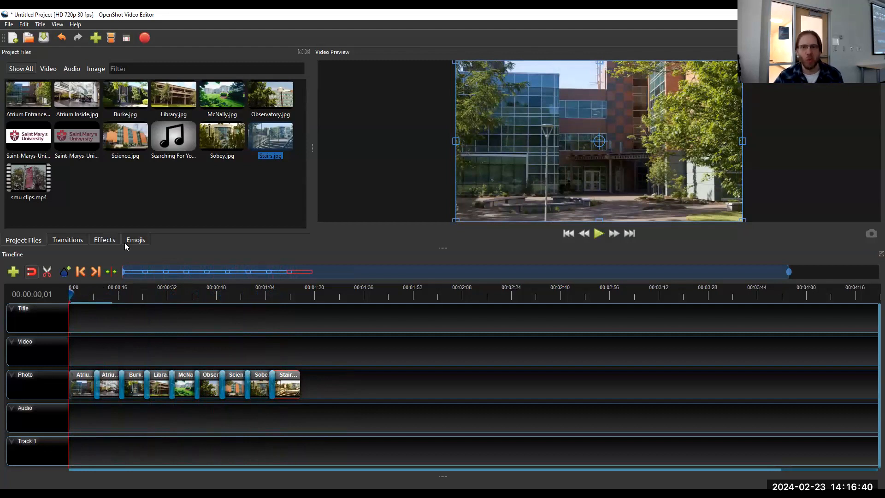
pyautogui.click(598, 233)
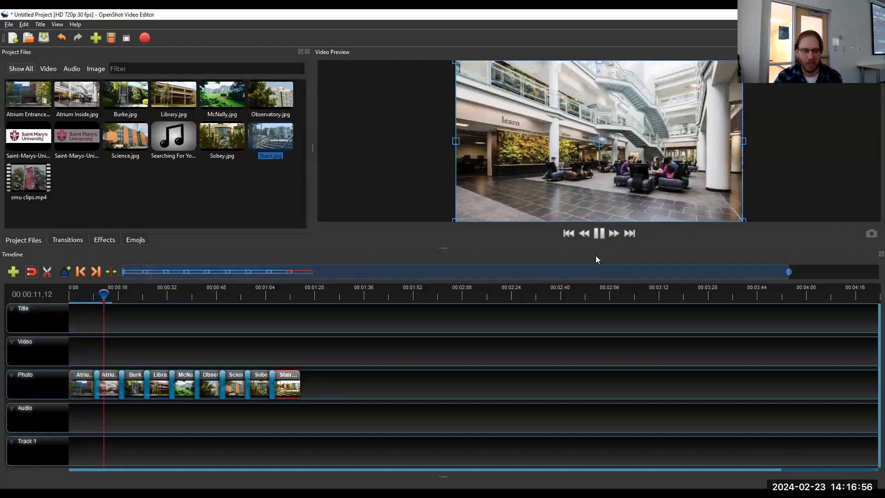
pyautogui.press('space')
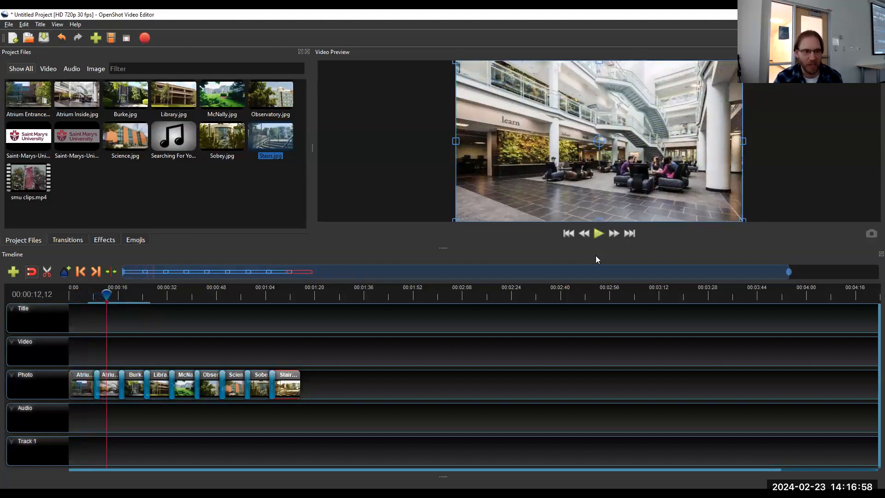
pyautogui.click(569, 234)
pyautogui.press('space')
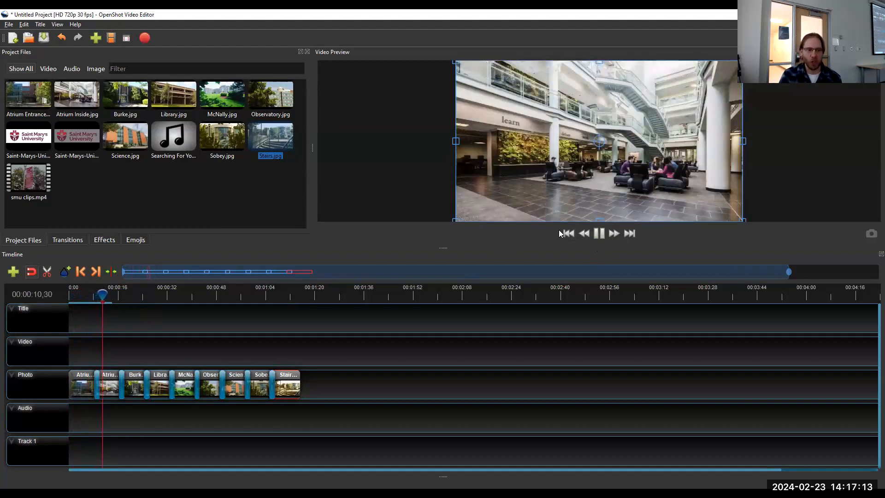
pyautogui.press('space')
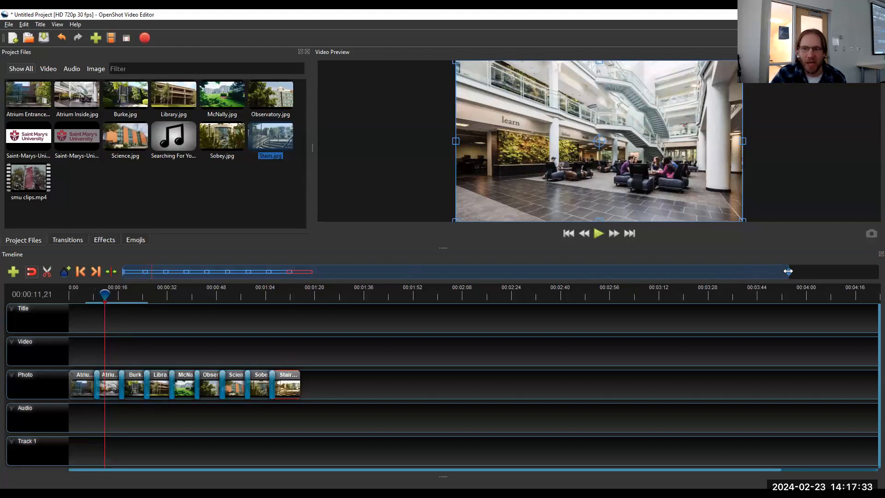
# Step: Examine the crossfade between Atrium Entrance and Atrium Inside up close by scrubbing the playhead to about 00:00:08,28
pyautogui.moveTo(788, 272); pyautogui.dragTo(346, 274)
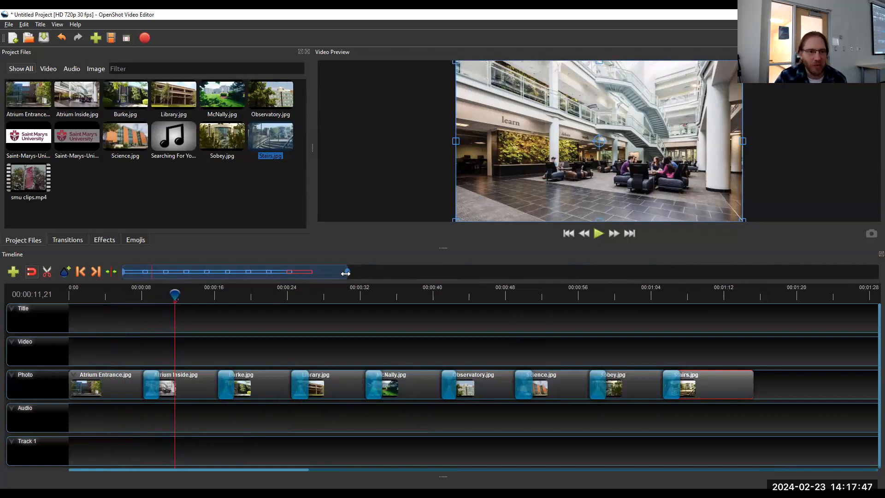
pyautogui.moveTo(347, 271); pyautogui.dragTo(257, 271)
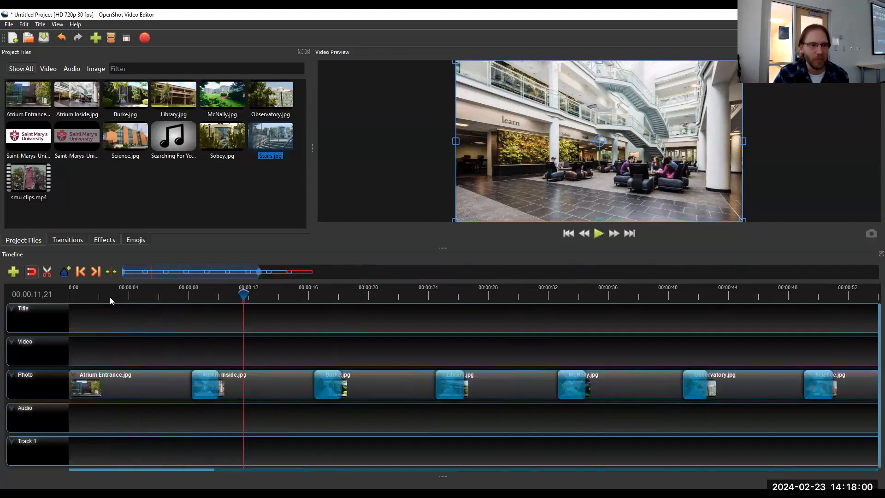
pyautogui.click(82, 295)
pyautogui.moveTo(82, 294); pyautogui.dragTo(71, 294)
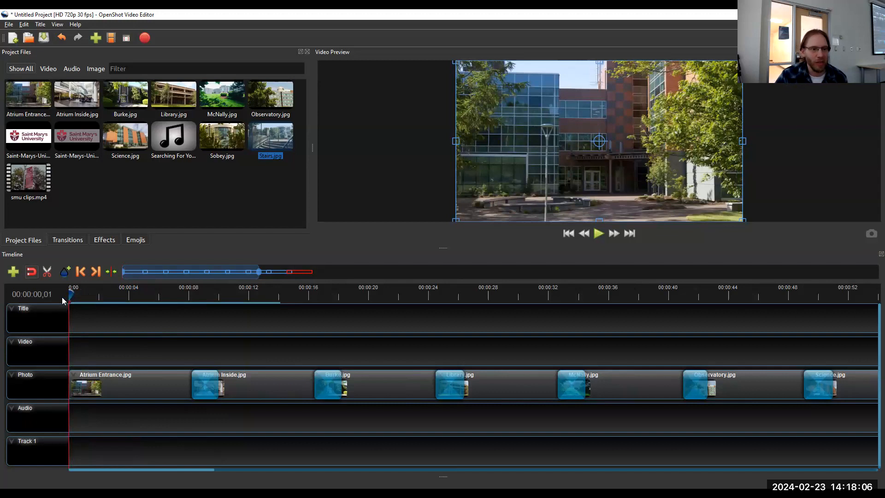
pyautogui.moveTo(72, 294)
pyautogui.mouseDown()
pyautogui.moveTo(127, 298)
pyautogui.moveTo(74, 295)
pyautogui.mouseUp()
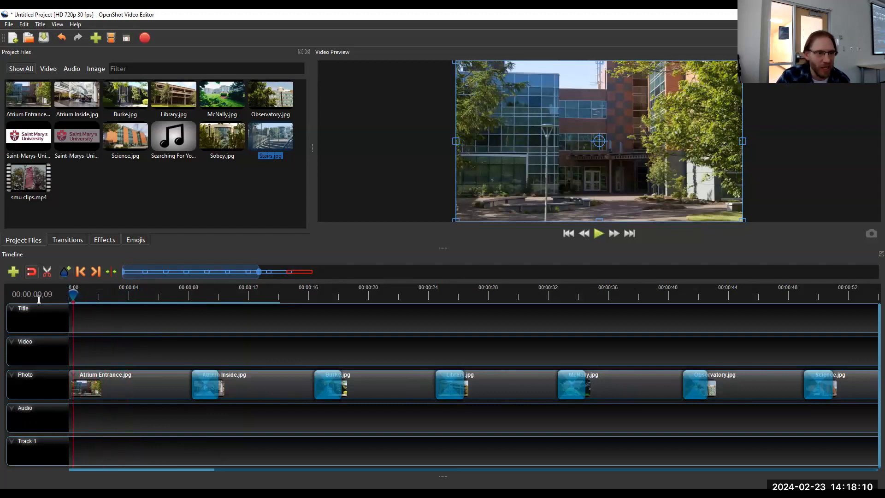
pyautogui.moveTo(71, 294); pyautogui.dragTo(201, 294)
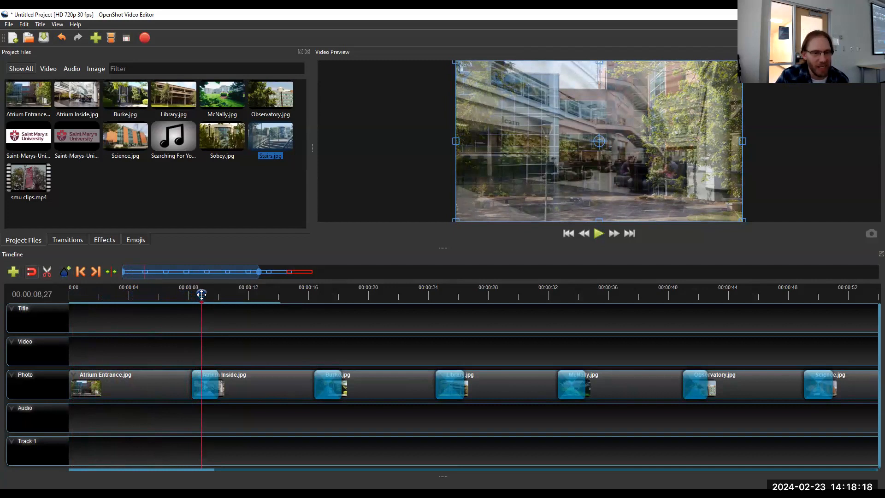
pyautogui.moveTo(201, 294); pyautogui.dragTo(202, 294)
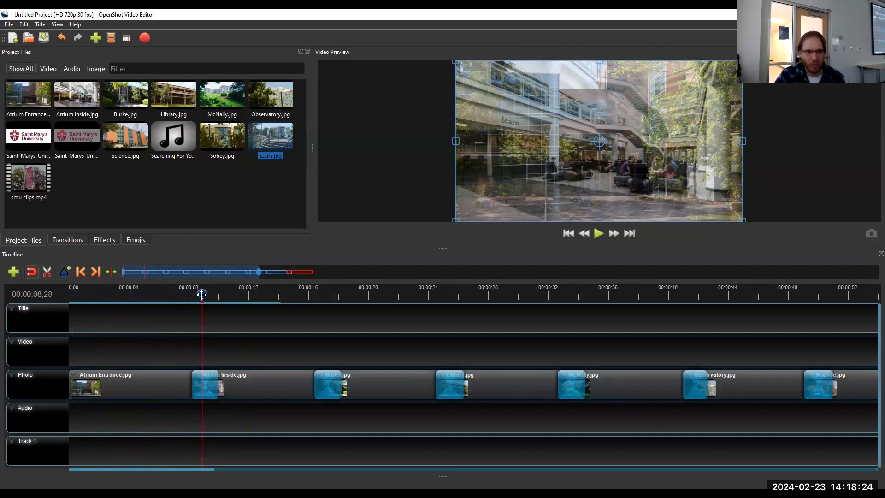
# Step: Slice Atrium Entrance at 00:00:05,01, keeping the left side, and move Atrium Inside directly after it
pyautogui.moveTo(202, 294); pyautogui.dragTo(145, 296)
pyautogui.rightClick(143, 382)
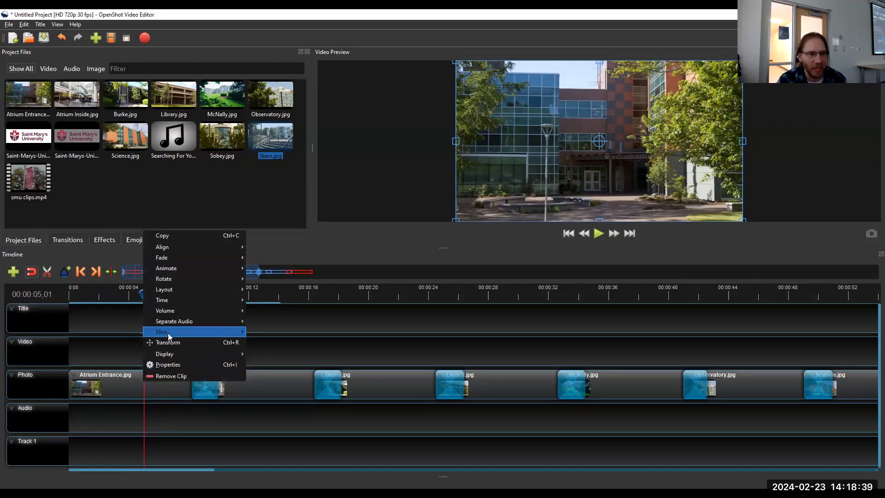
pyautogui.moveTo(170, 331)
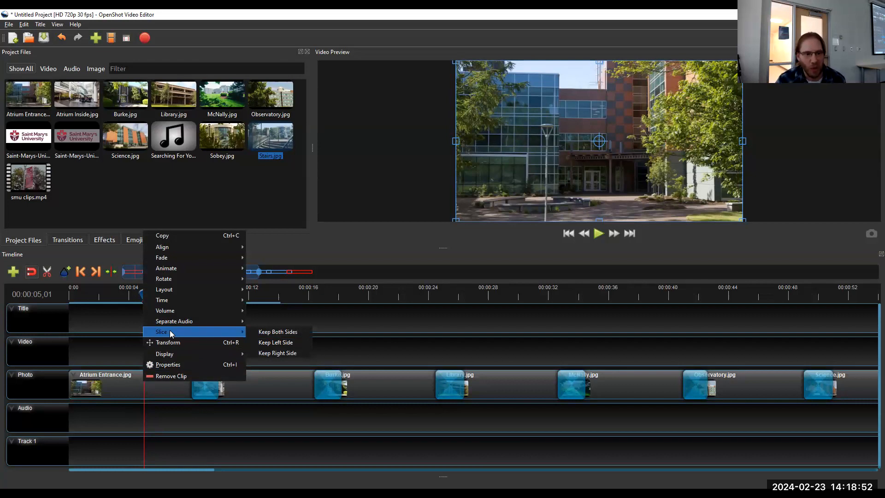
pyautogui.click(276, 344)
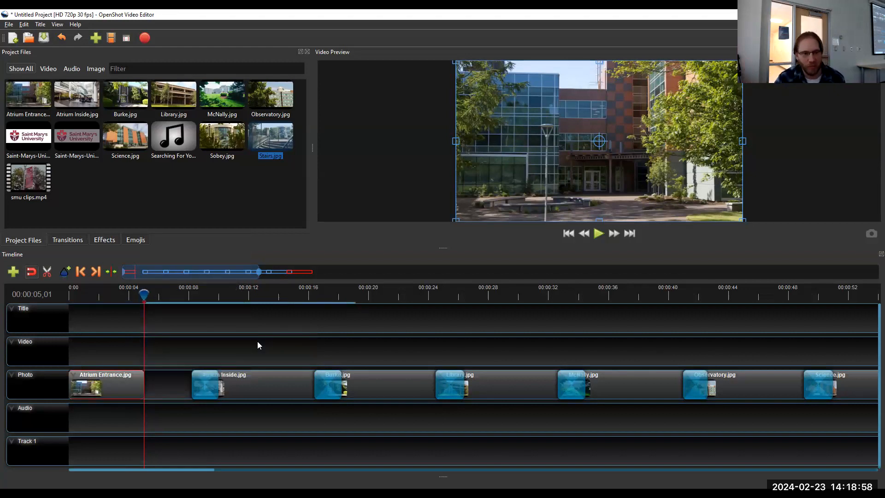
pyautogui.moveTo(258, 385); pyautogui.dragTo(214, 383)
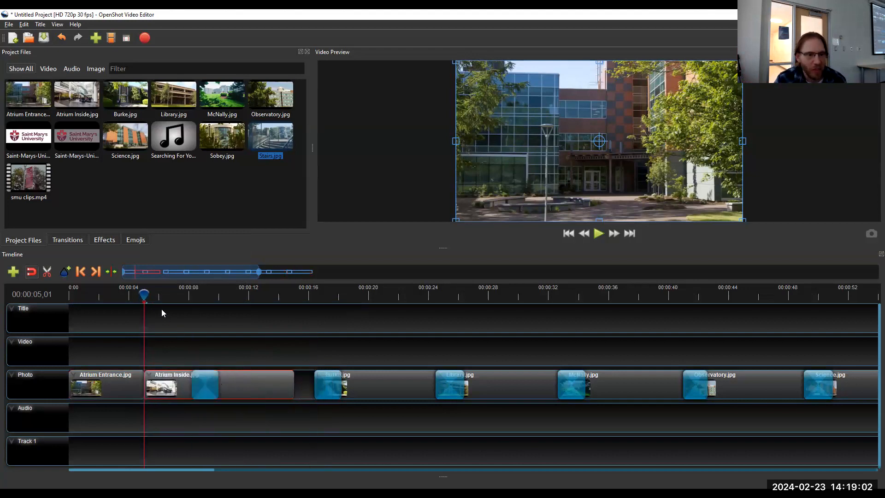
# Step: Slice Atrium Inside at 00:00:10,01, keeping only the left side
pyautogui.moveTo(143, 296); pyautogui.dragTo(220, 295)
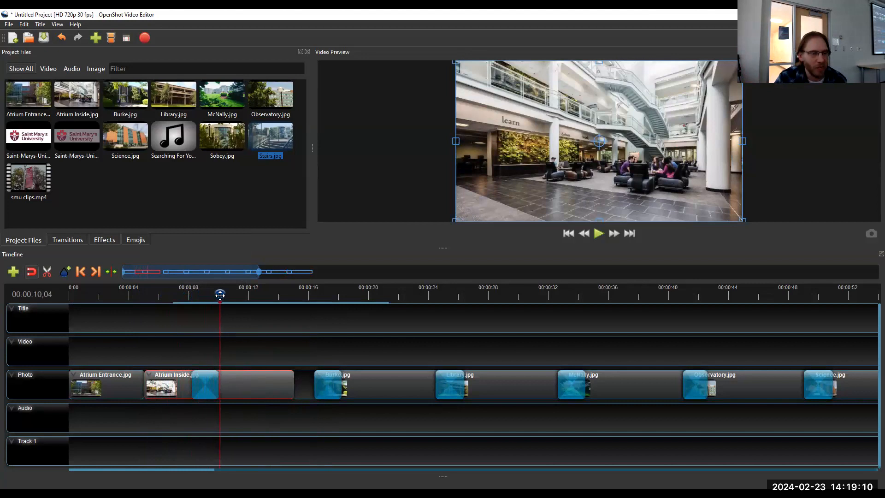
pyautogui.moveTo(219, 298); pyautogui.dragTo(218, 299)
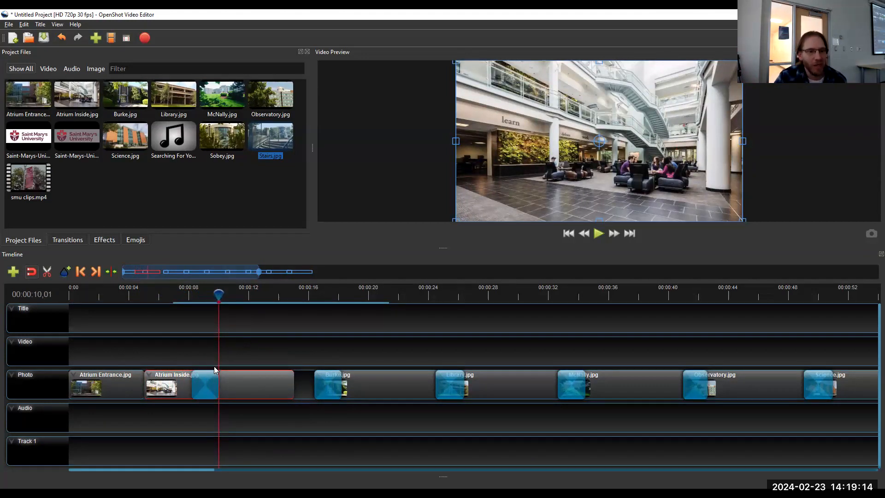
pyautogui.rightClick(223, 382)
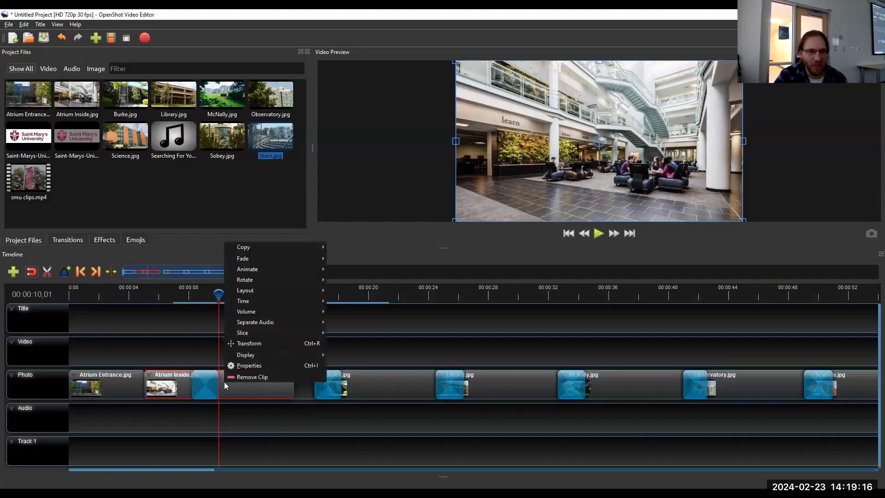
pyautogui.moveTo(299, 332)
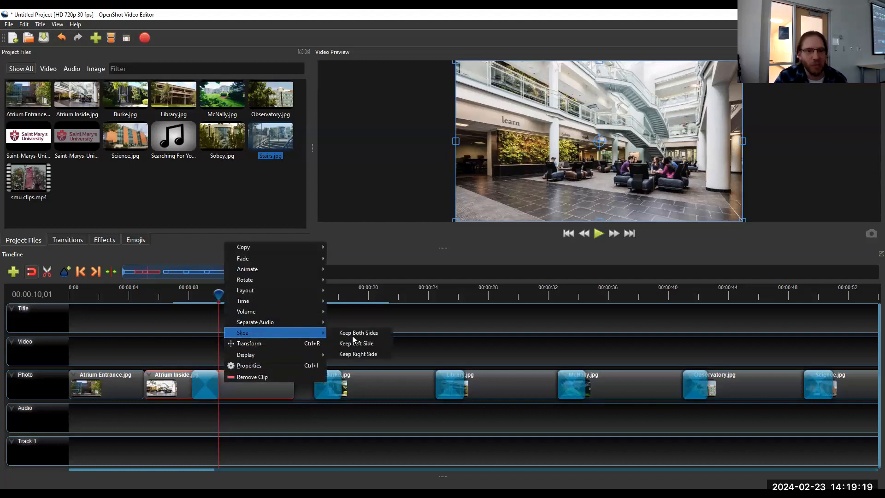
pyautogui.click(381, 344)
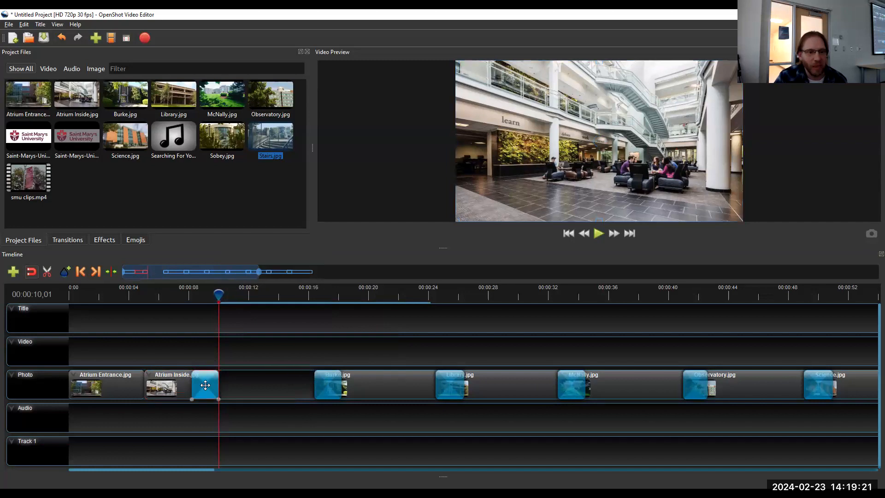
# Step: Delete the transitions at the end of Atrium Inside and at the starts of Burke, Library, McNally and Observatory on the Photo track
pyautogui.press('Delete')
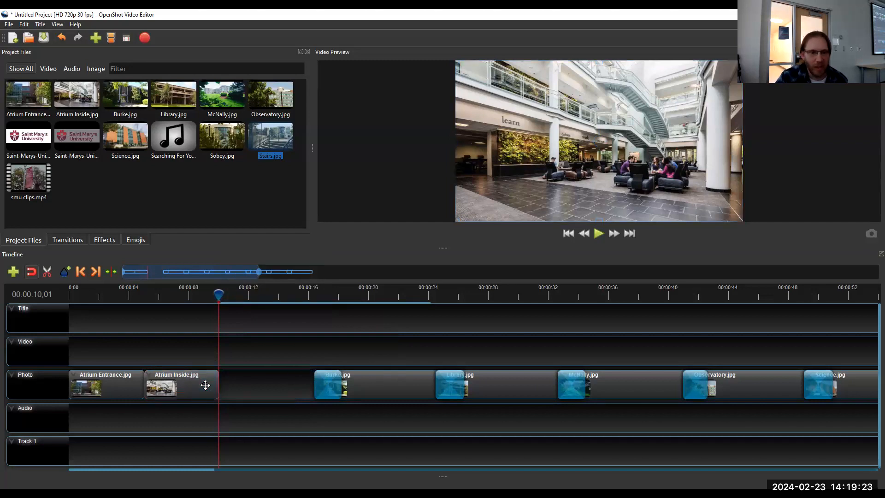
pyautogui.click(324, 376)
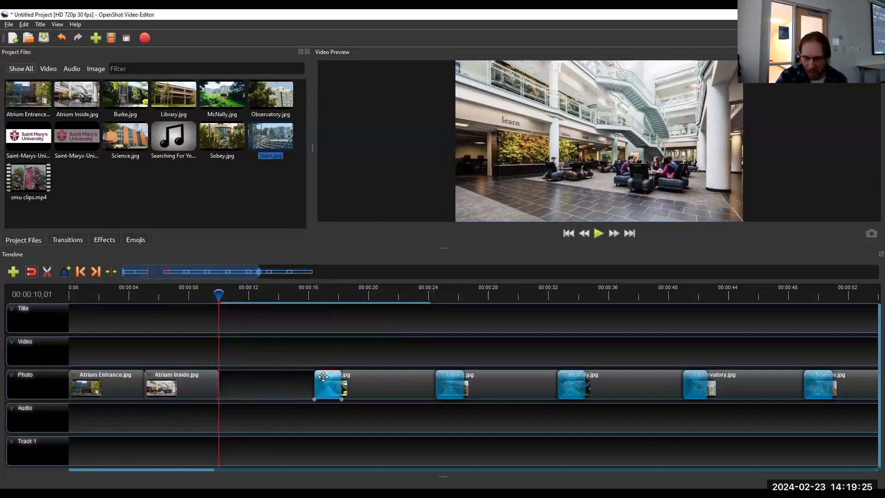
pyautogui.press('Delete')
pyautogui.click(442, 379)
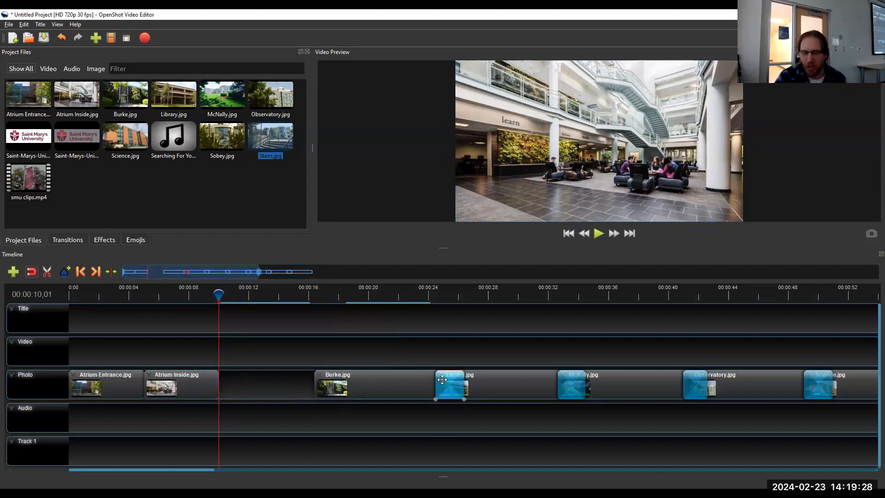
pyautogui.press('Delete')
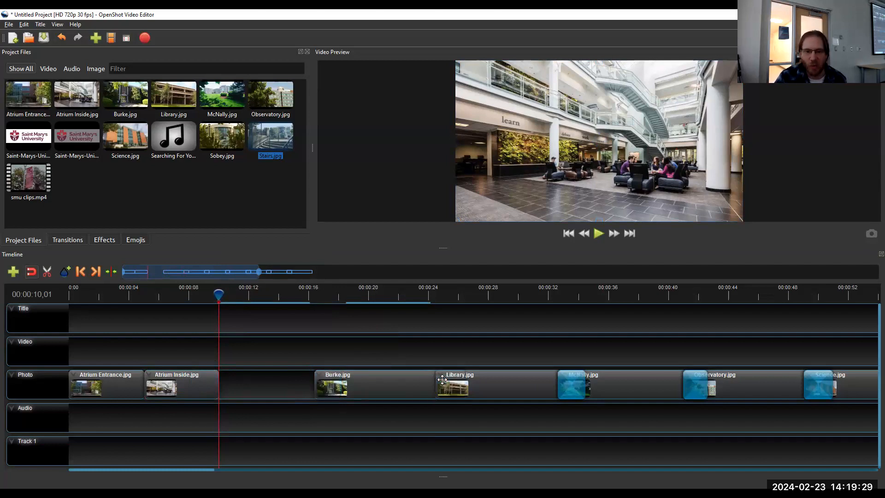
pyautogui.click(569, 384)
pyautogui.press('Delete')
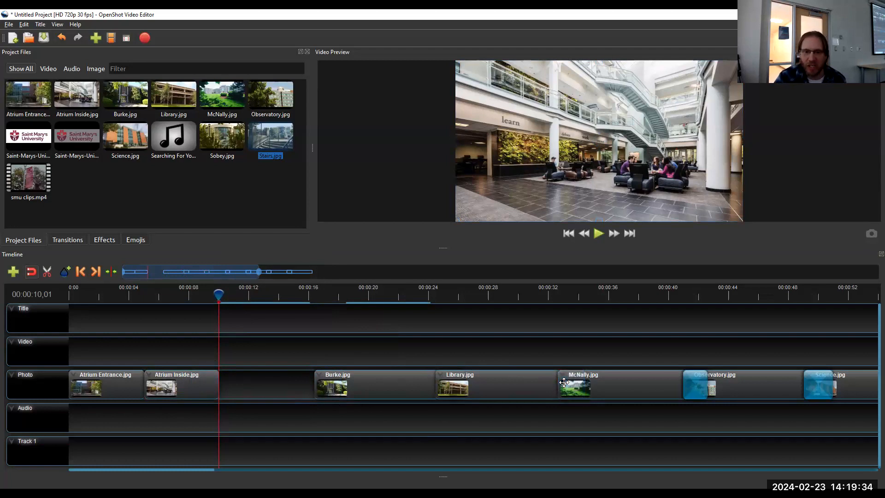
pyautogui.click(683, 378)
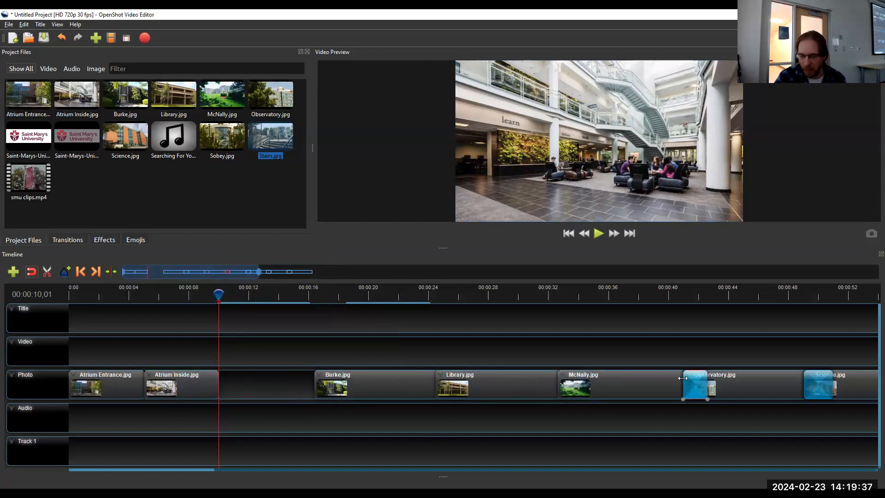
pyautogui.press('Delete')
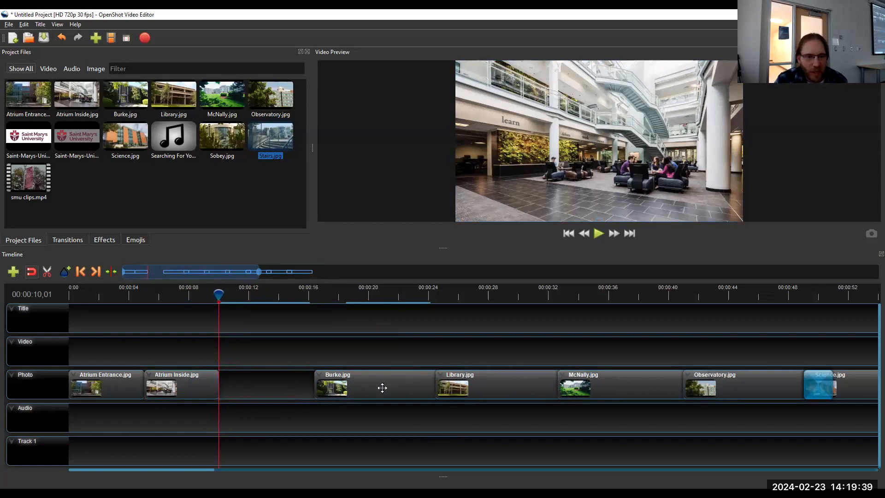
# Step: Move Burke directly after Atrium Inside and slice it at 00:00:15,03, keeping only the left side
pyautogui.moveTo(382, 388); pyautogui.dragTo(285, 383)
pyautogui.moveTo(220, 297); pyautogui.dragTo(295, 295)
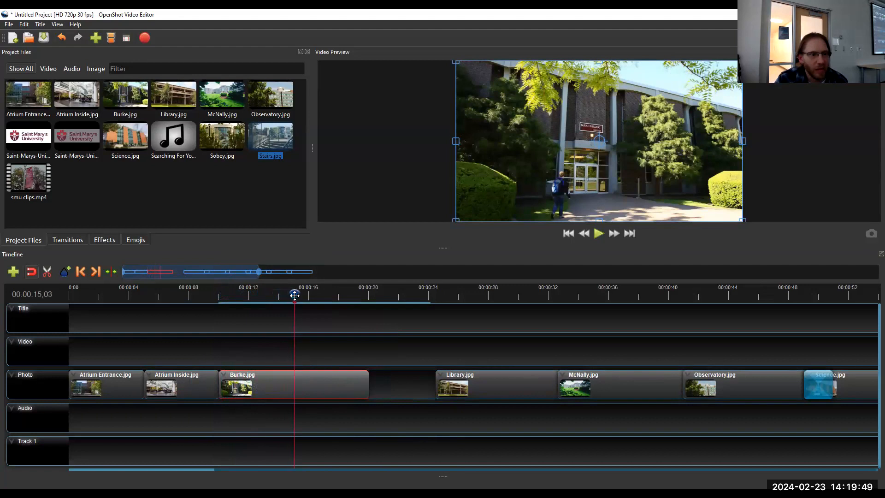
pyautogui.rightClick(296, 378)
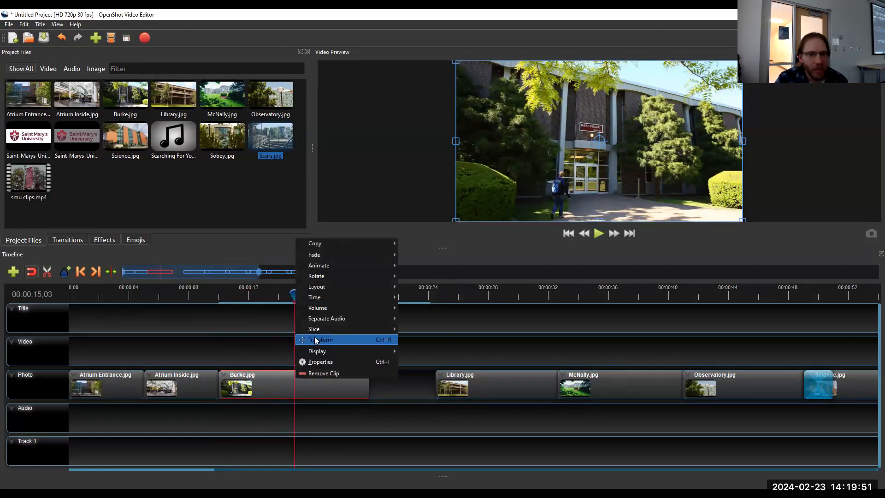
pyautogui.moveTo(374, 333)
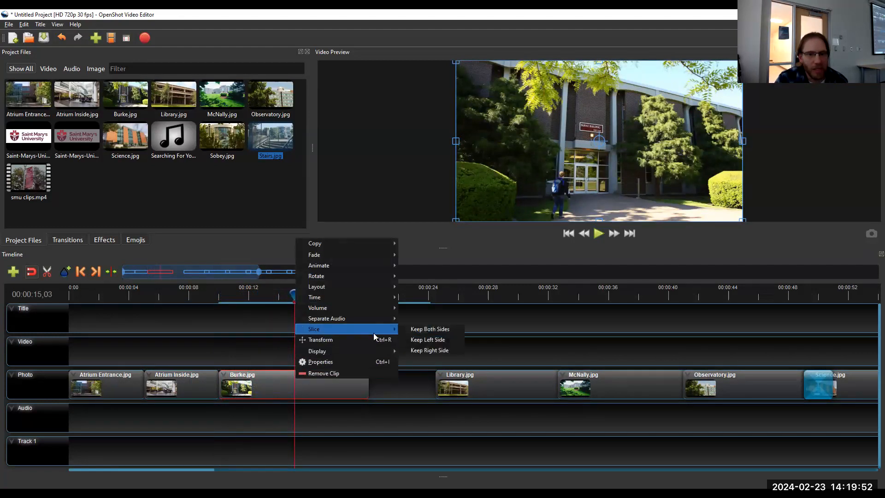
pyautogui.click(422, 340)
# Step: Move Library directly after Burke and trim its end back to 00:00:20,03
pyautogui.moveTo(498, 386); pyautogui.dragTo(362, 376)
pyautogui.click(301, 296)
pyautogui.moveTo(301, 296); pyautogui.dragTo(353, 300)
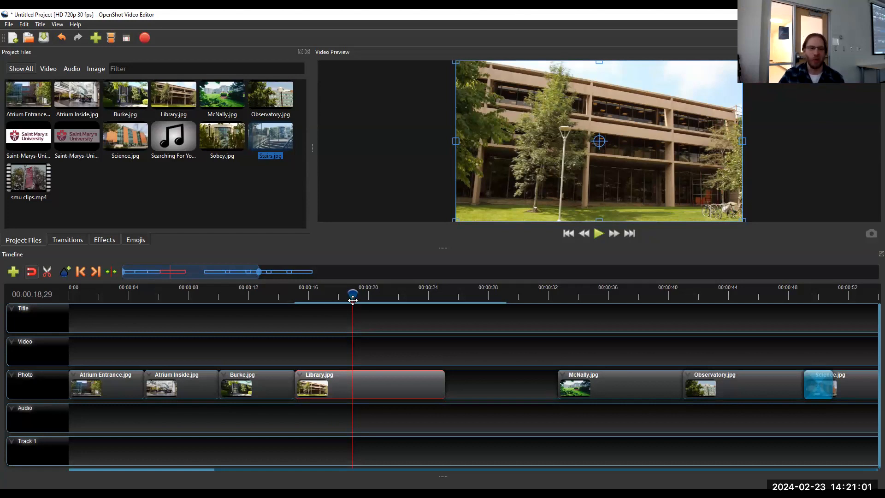
pyautogui.moveTo(353, 300); pyautogui.dragTo(369, 294)
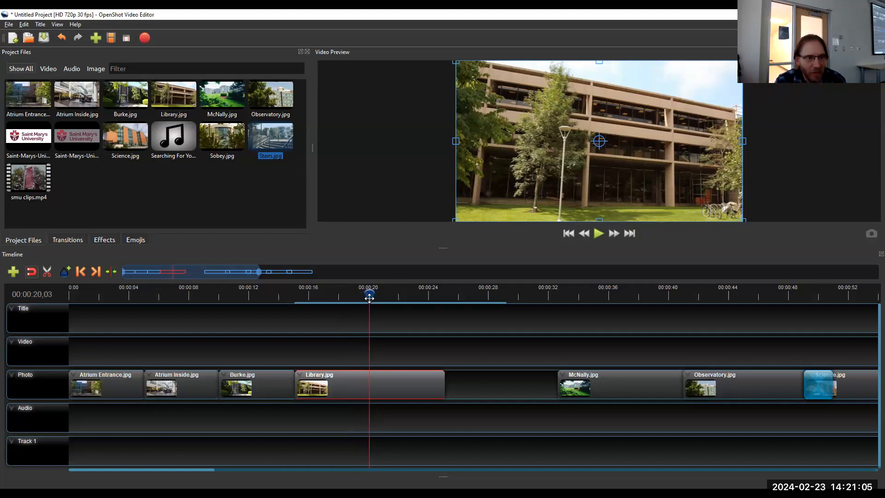
pyautogui.rightClick(371, 391)
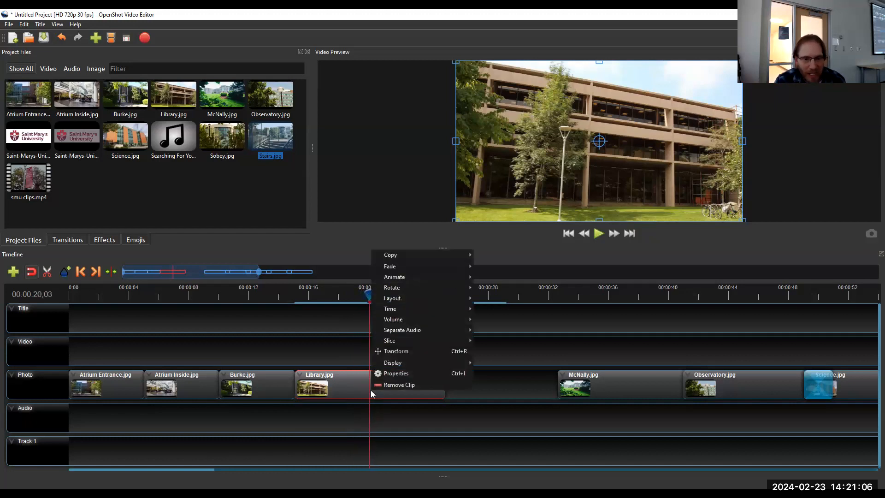
pyautogui.click(453, 394)
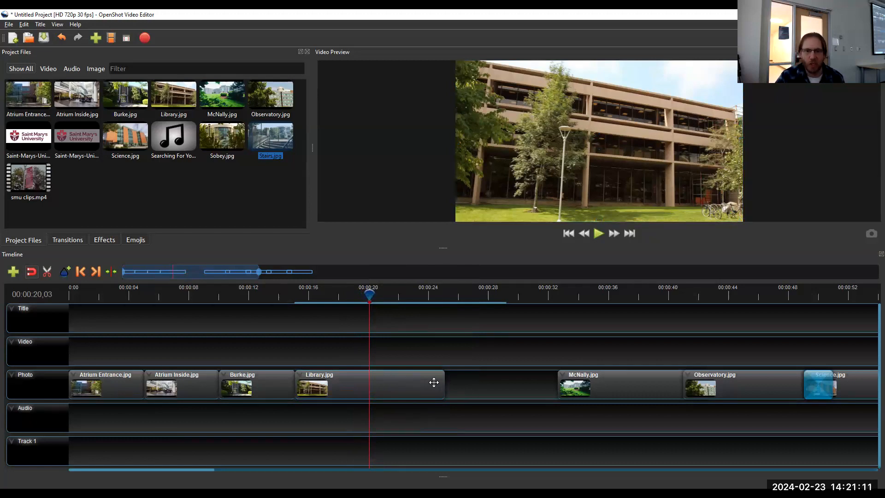
pyautogui.moveTo(445, 384); pyautogui.dragTo(371, 390)
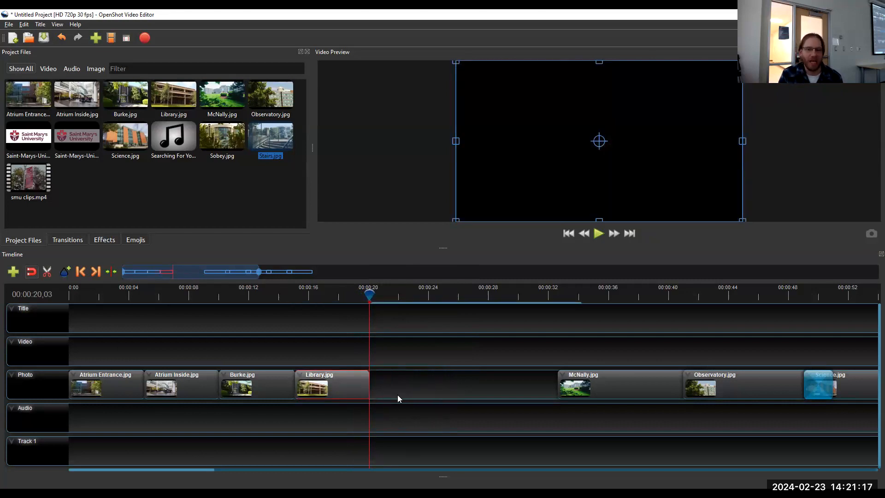
# Step: Move McNally directly after Library and trim its end back to about 25 seconds on the timeline
pyautogui.moveTo(623, 389); pyautogui.dragTo(433, 383)
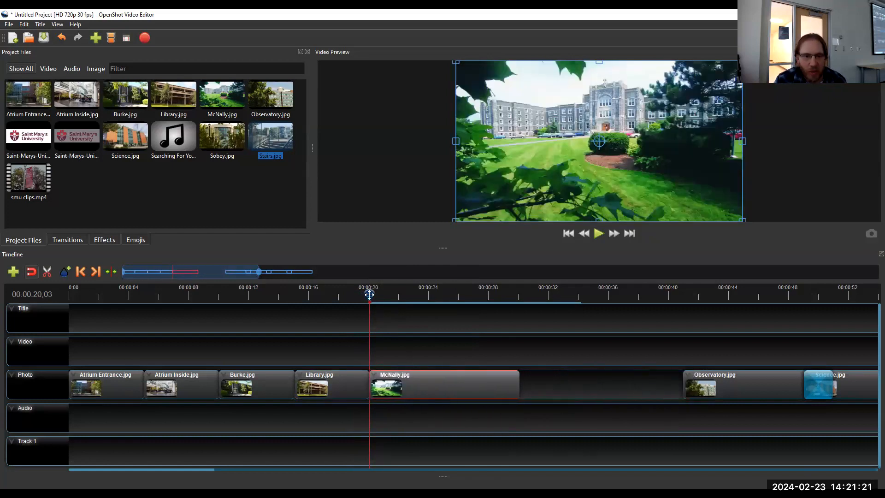
pyautogui.moveTo(369, 294); pyautogui.dragTo(445, 294)
pyautogui.moveTo(520, 382); pyautogui.dragTo(447, 382)
# Step: Move Observatory directly after McNally and trim its end back to 00:00:30,03
pyautogui.moveTo(715, 387); pyautogui.dragTo(499, 385)
pyautogui.moveTo(445, 294); pyautogui.dragTo(520, 295)
pyautogui.moveTo(594, 384); pyautogui.dragTo(526, 384)
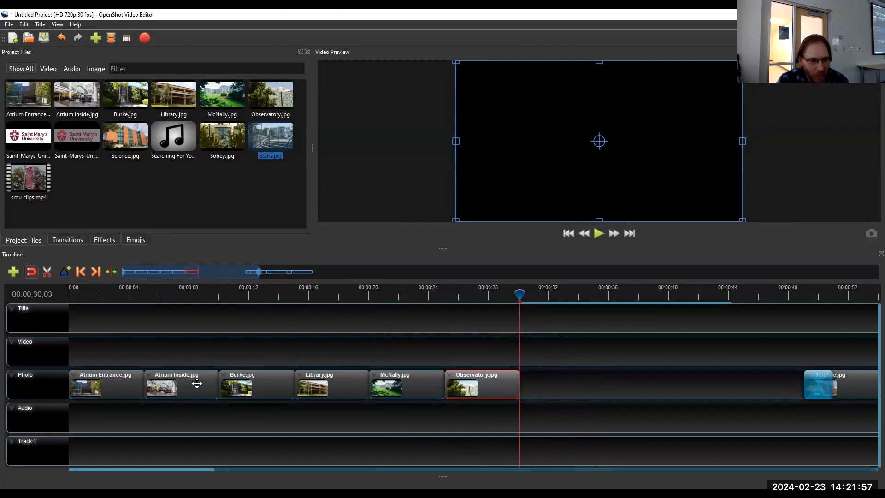
# Step: Shift Atrium Inside, Burke, Library and Stairs slightly earlier so each overlaps the preceding photo in a short transition
pyautogui.moveTo(194, 386)
pyautogui.mouseDown()
pyautogui.moveTo(204, 384)
pyautogui.moveTo(184, 384)
pyautogui.mouseUp()
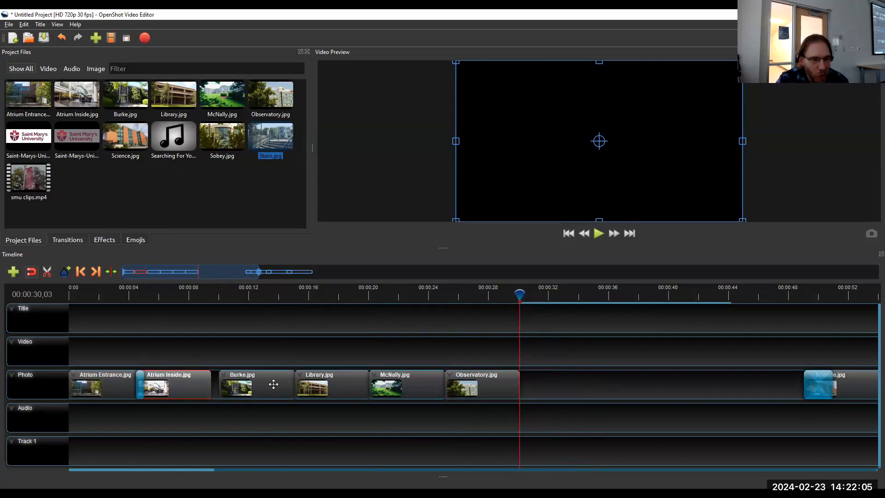
pyautogui.moveTo(274, 384); pyautogui.dragTo(257, 387)
pyautogui.moveTo(341, 383); pyautogui.dragTo(324, 387)
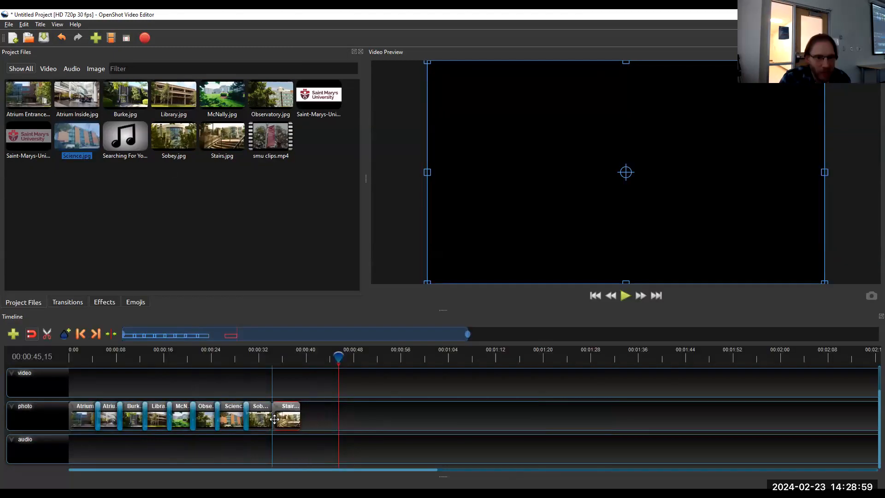
pyautogui.moveTo(339, 417); pyautogui.dragTo(282, 417)
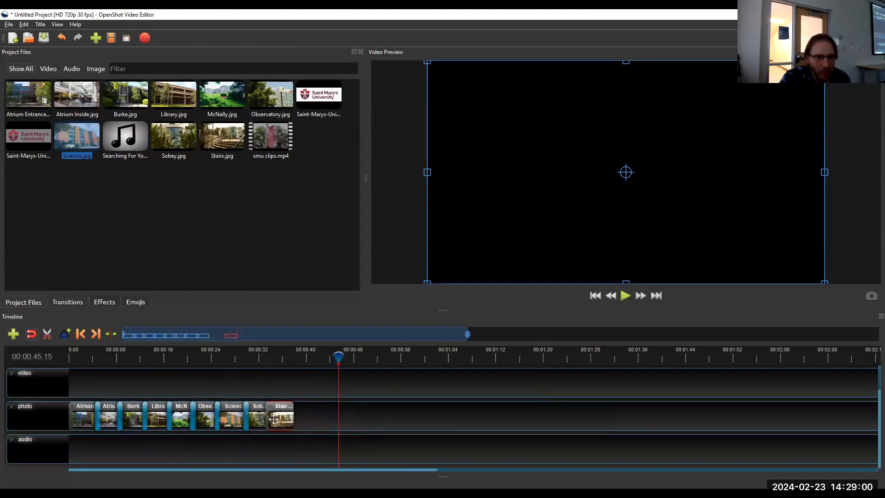
# Step: Play the photo sequence from the start to check its transitions, pause, and view the available transition types
pyautogui.moveTo(336, 351); pyautogui.dragTo(13, 350)
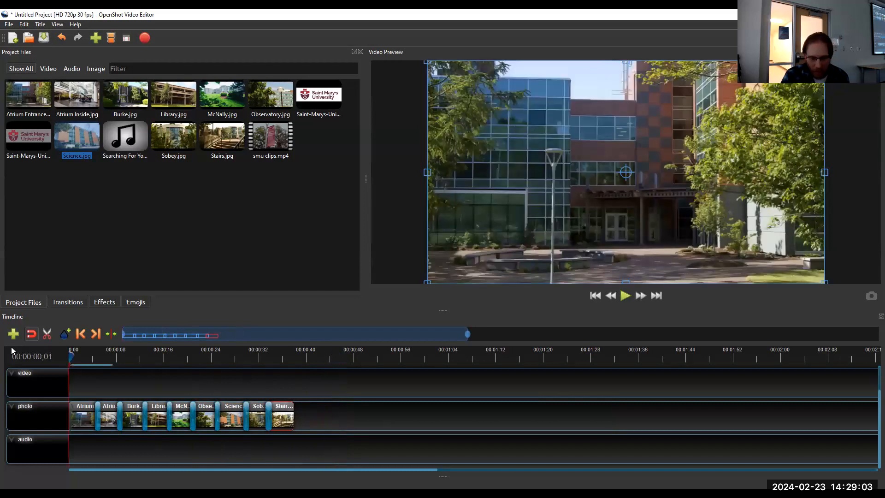
pyautogui.press('space')
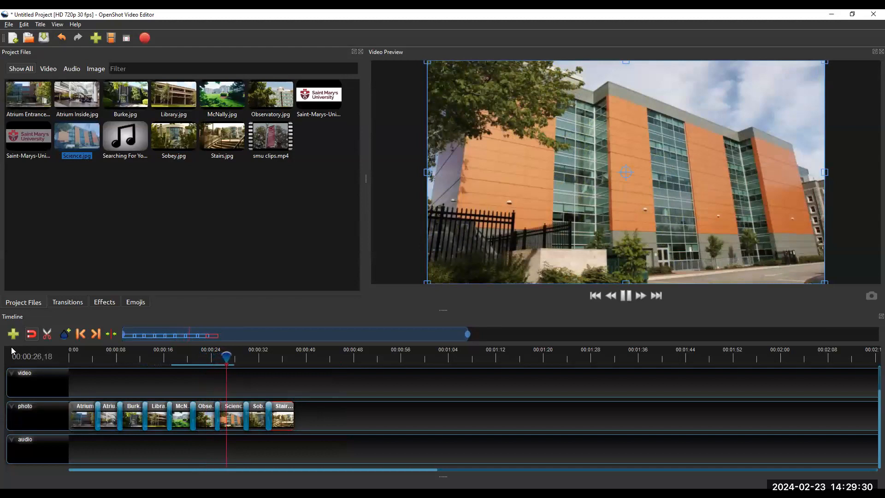
pyautogui.press('space')
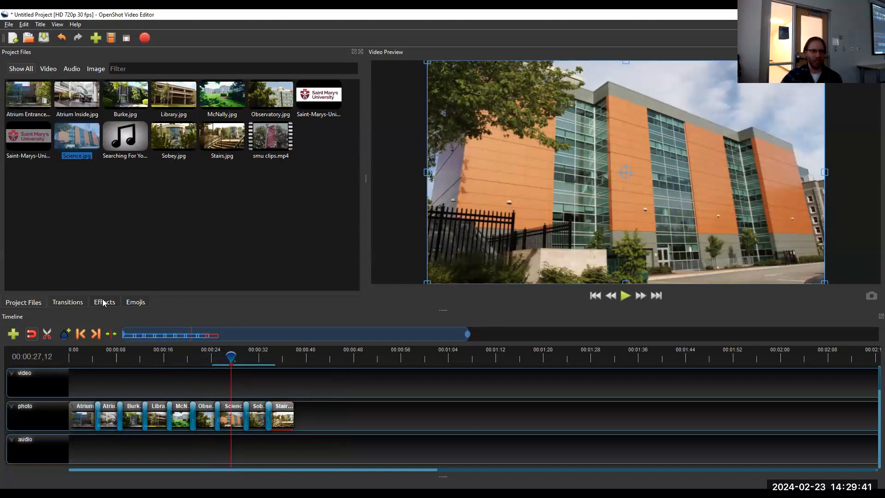
pyautogui.click(67, 302)
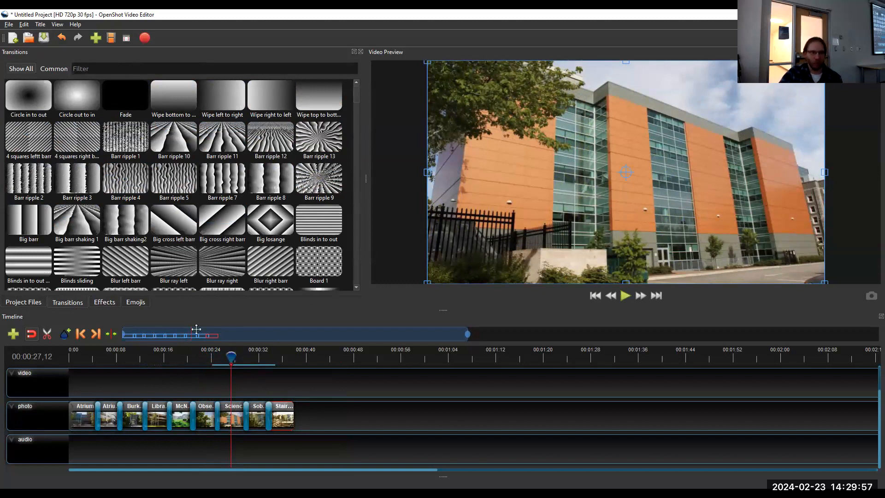
pyautogui.click(26, 300)
# Step: Place smu clips.mp4 on the video track at about 37 seconds, overlapping the end of Stairs, and play from 00:00:35,05 to check it
pyautogui.moveTo(230, 353); pyautogui.dragTo(276, 365)
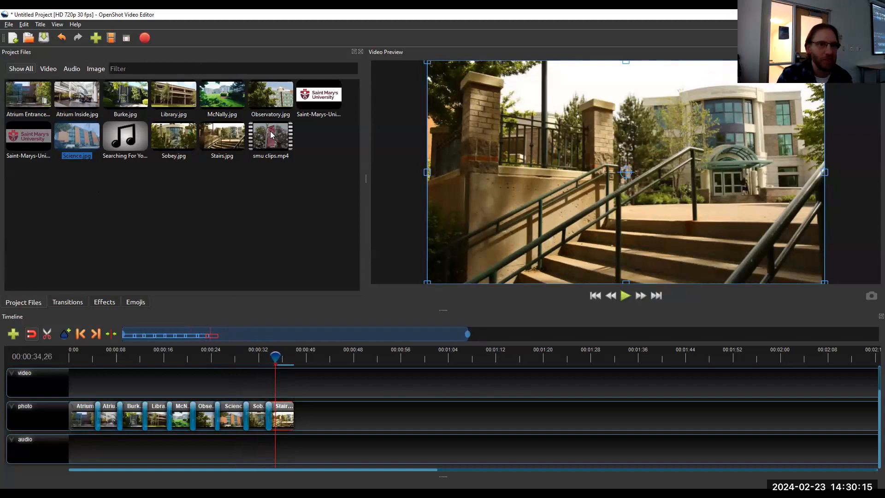
pyautogui.moveTo(272, 157); pyautogui.dragTo(288, 385)
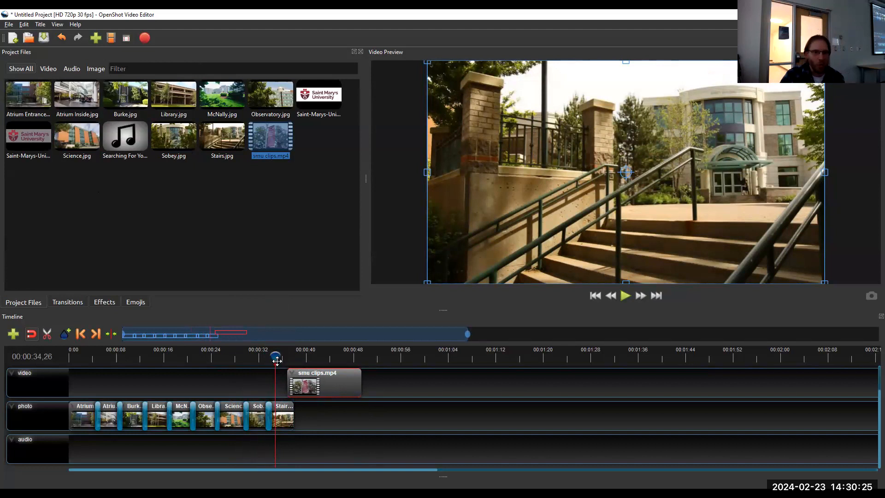
pyautogui.moveTo(275, 359)
pyautogui.mouseDown()
pyautogui.moveTo(291, 357)
pyautogui.moveTo(277, 357)
pyautogui.mouseUp()
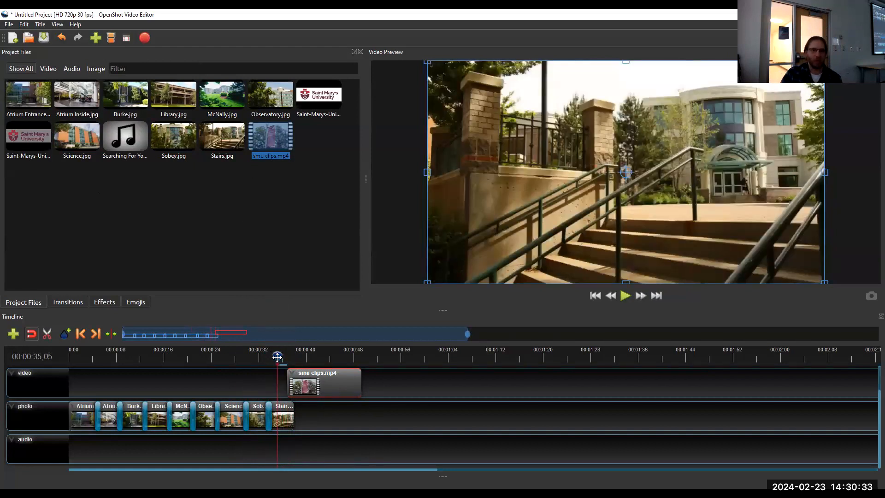
pyautogui.press('space')
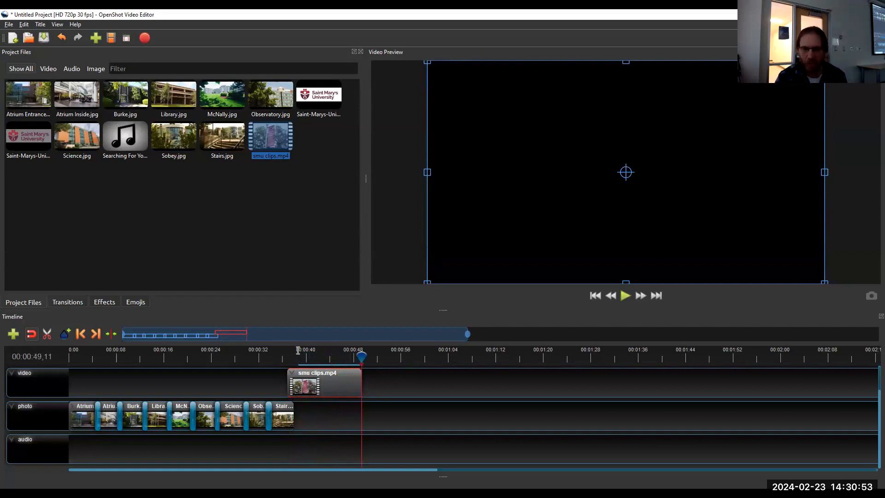
# Step: Step the playhead frame by frame to 00:00:48,20 and slice smu clips.mp4 there, keeping only the left side
pyautogui.press('Left')
pyautogui.press('Left')
pyautogui.press('Left')
pyautogui.press('Left')
pyautogui.press('Left')
pyautogui.press('Left')
pyautogui.press('Left')
pyautogui.press('Left')
pyautogui.press('Left')
pyautogui.press('Left')
pyautogui.press('Left')
pyautogui.press('Left')
pyautogui.press('Left')
pyautogui.press('Left')
pyautogui.press('Left')
pyautogui.press('Left')
pyautogui.press('Left')
pyautogui.press('Left')
pyautogui.press('Left')
pyautogui.press('Left')
pyautogui.press('Left')
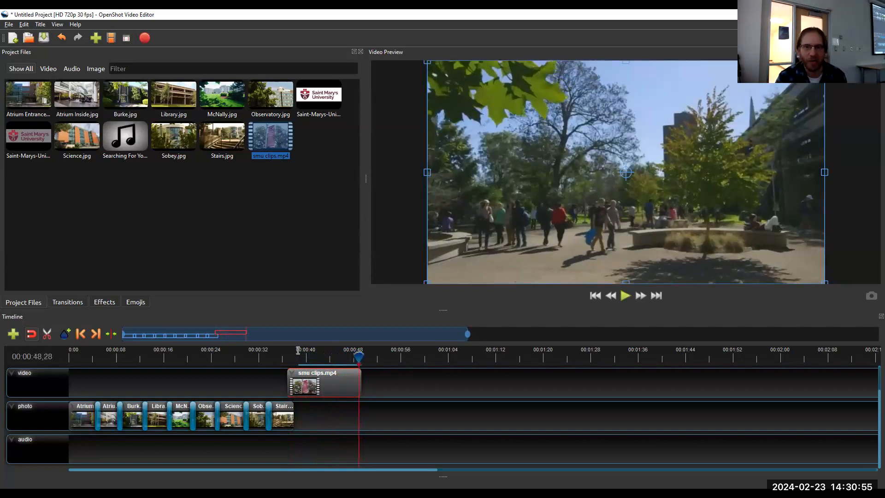
pyautogui.press('Right')
pyautogui.press('Right')
pyautogui.press('Right')
pyautogui.press('Right')
pyautogui.press('Right')
pyautogui.press('Right')
pyautogui.press('Right')
pyautogui.press('Right')
pyautogui.press('Right')
pyautogui.press('Right')
pyautogui.press('Right')
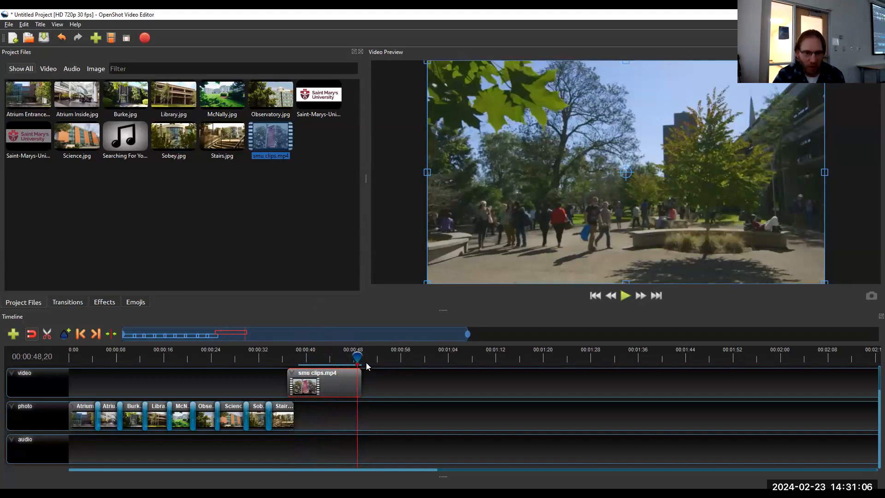
pyautogui.rightClick(356, 380)
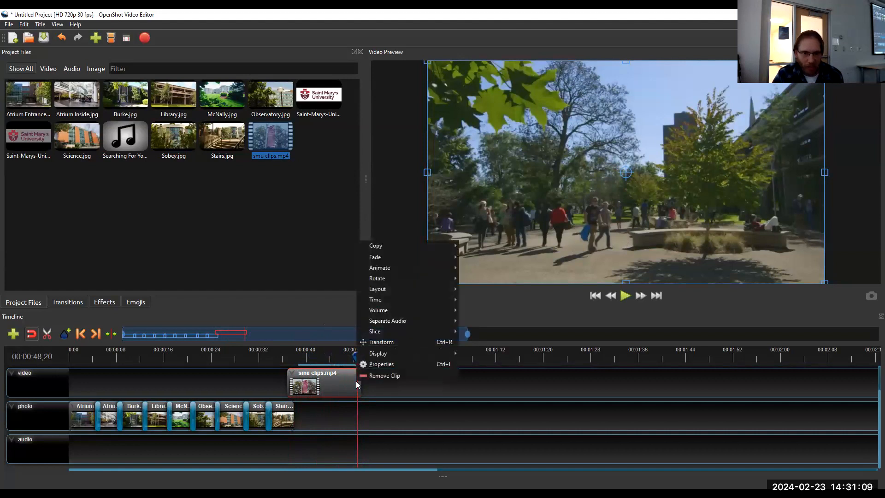
pyautogui.moveTo(415, 331)
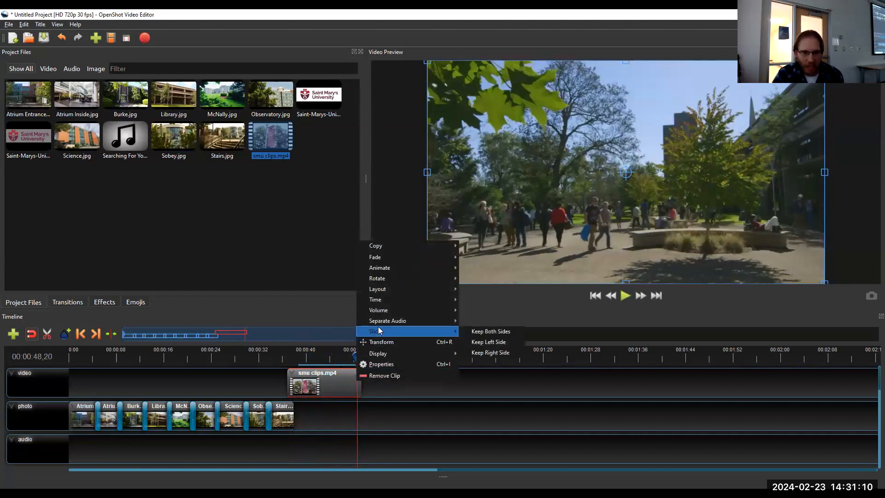
pyautogui.click(491, 341)
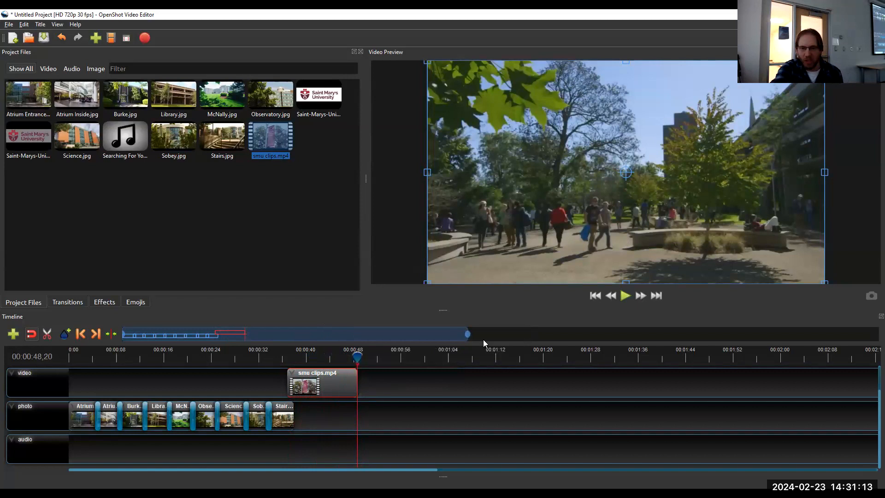
# Step: Scrub back through the end of smu clips.mp4 and return the playhead to the start of the timeline
pyautogui.moveTo(358, 355); pyautogui.dragTo(349, 360)
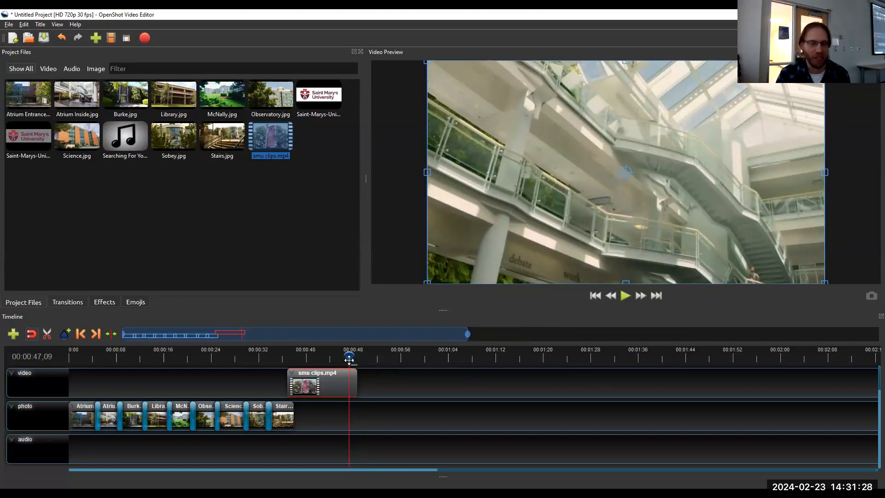
pyautogui.moveTo(348, 360); pyautogui.dragTo(47, 357)
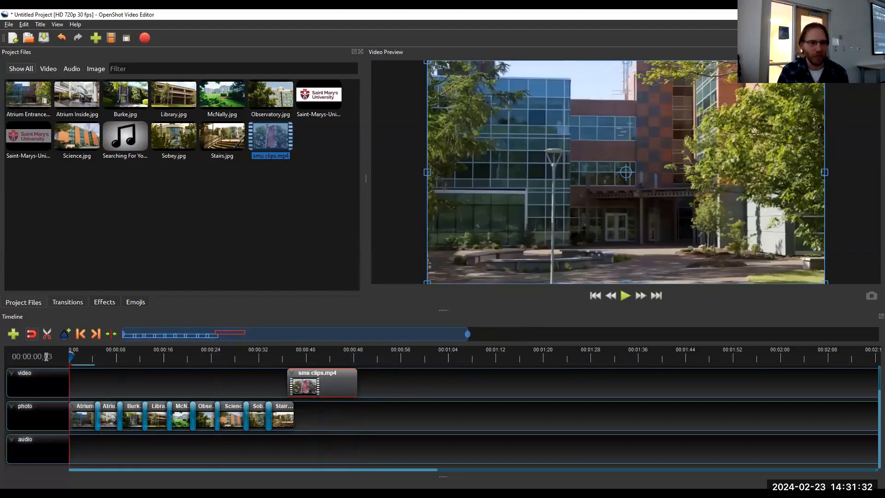
# Step: Create a title from the Camera border template, naming its file Title, and save it to the project files
pyautogui.moveTo(289, 350)
pyautogui.mouseDown()
pyautogui.moveTo(321, 350)
pyautogui.moveTo(277, 355)
pyautogui.mouseUp()
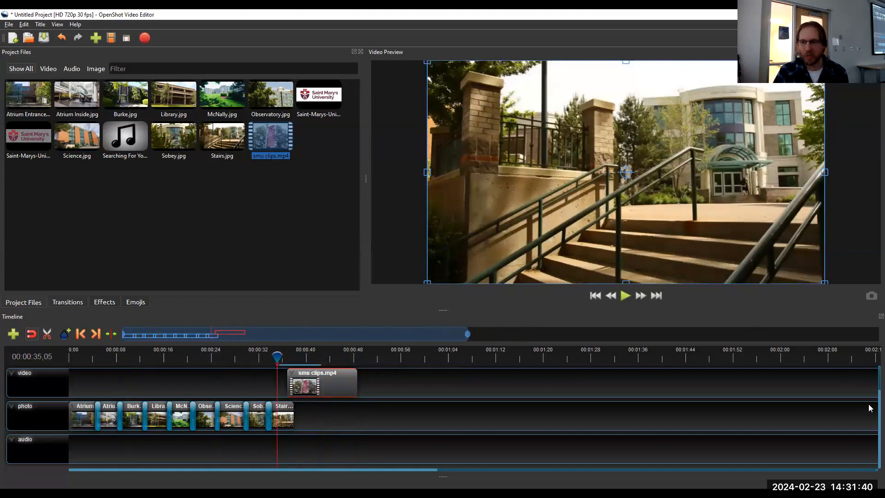
pyautogui.scroll(2, 872, 404)
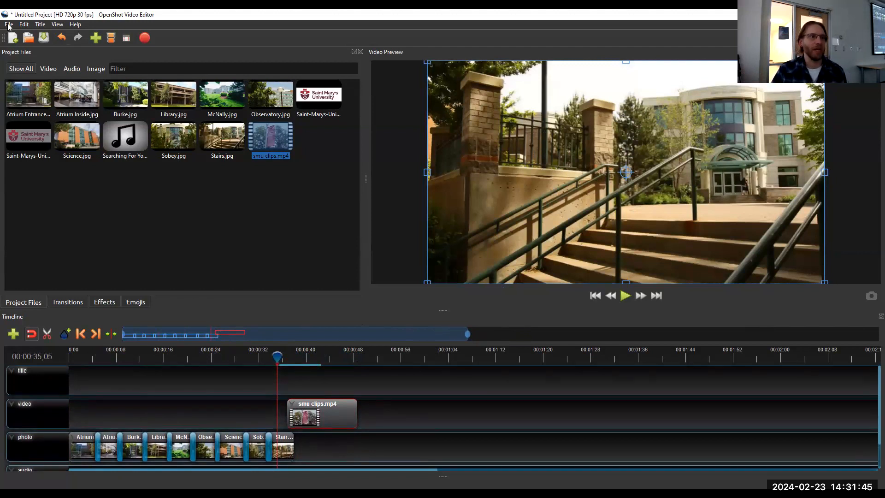
pyautogui.click(40, 25)
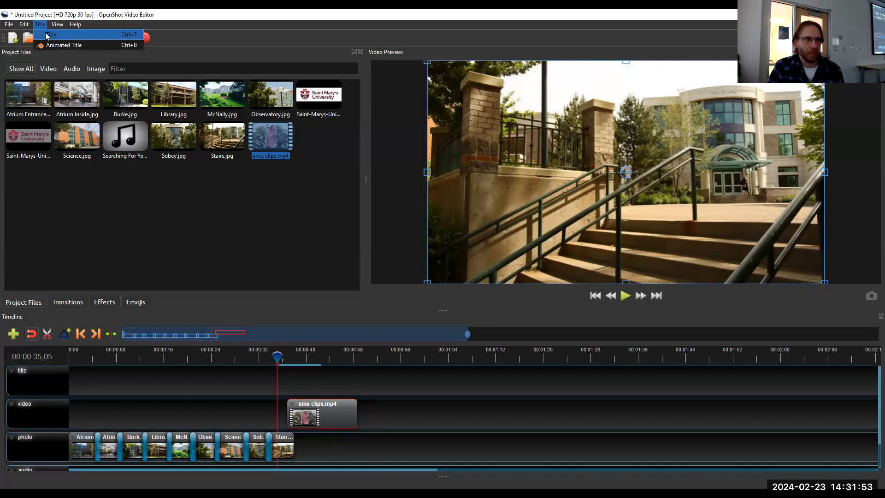
pyautogui.click(47, 36)
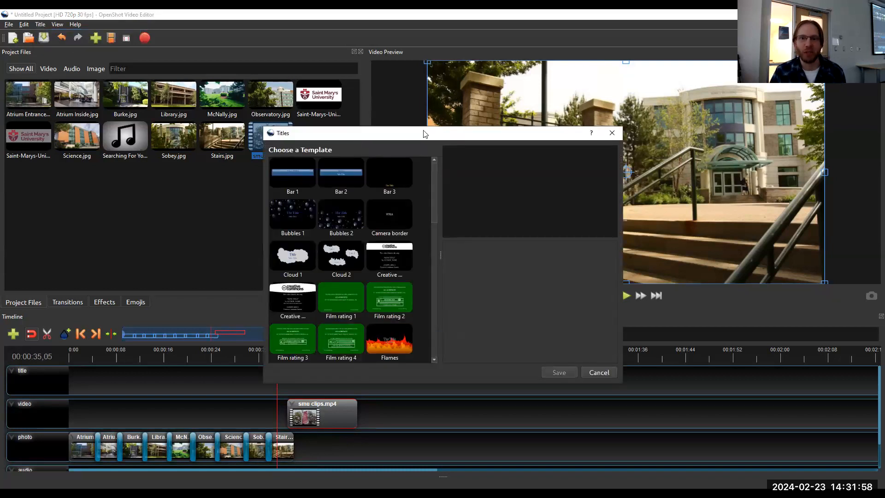
pyautogui.moveTo(424, 134); pyautogui.dragTo(647, 84)
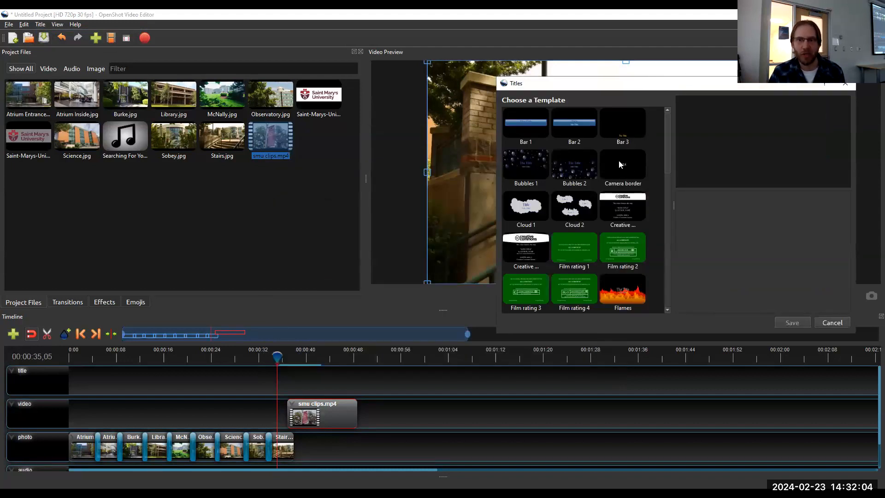
pyautogui.moveTo(618, 158); pyautogui.dragTo(122, 378)
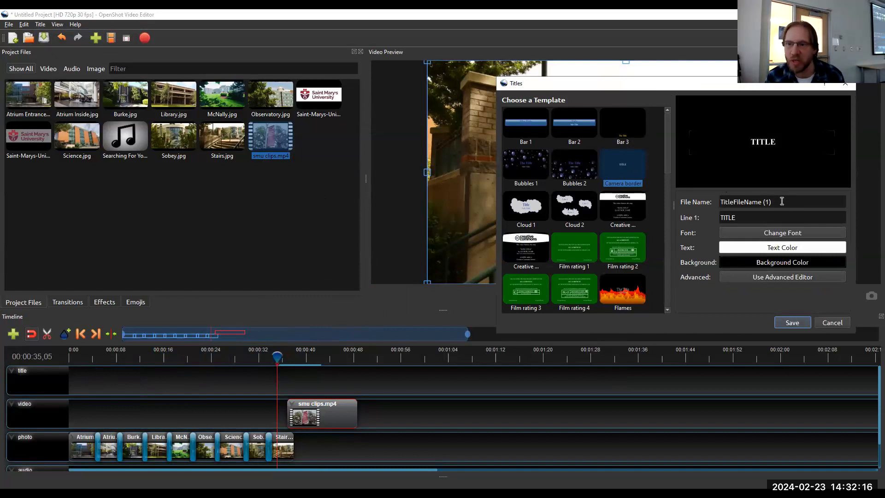
pyautogui.moveTo(782, 201); pyautogui.dragTo(649, 202)
pyautogui.write('T')
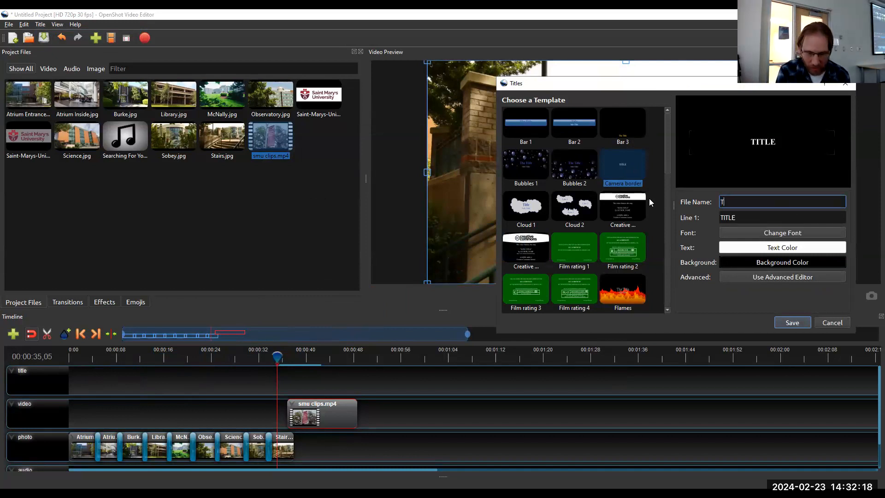
pyautogui.write('itle')
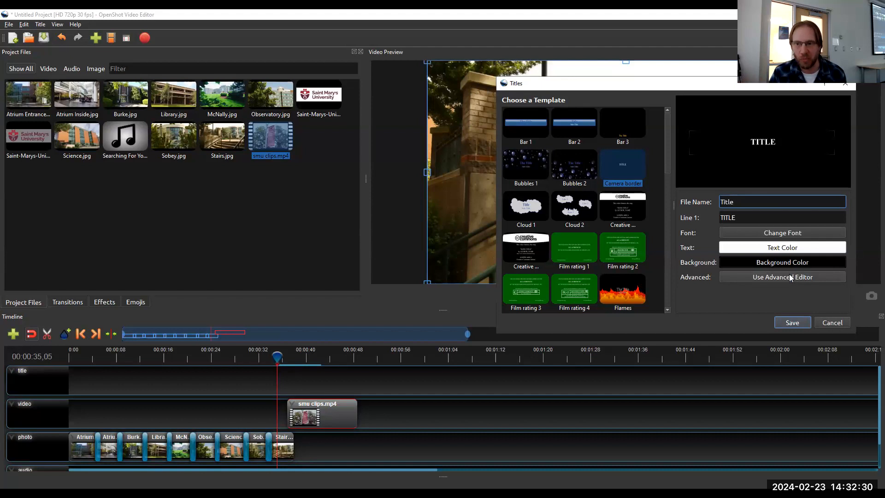
pyautogui.click(788, 323)
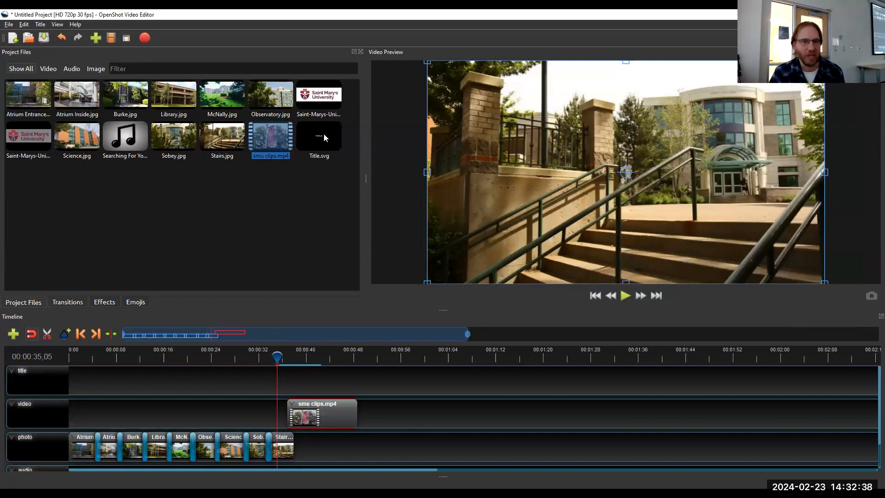
# Step: Place Title.svg at the start of the title track and return the playhead to the beginning to preview it
pyautogui.moveTo(318, 138); pyautogui.dragTo(73, 386)
pyautogui.moveTo(67, 388); pyautogui.dragTo(69, 386)
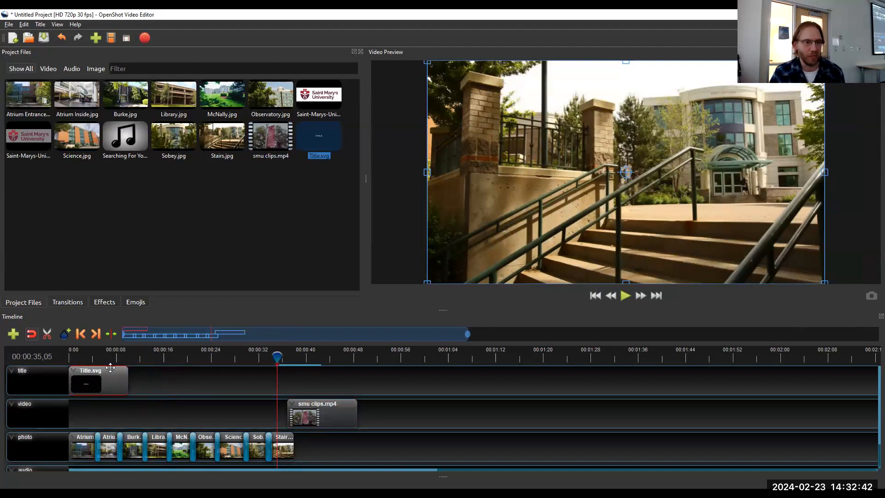
pyautogui.moveTo(148, 356); pyautogui.dragTo(68, 351)
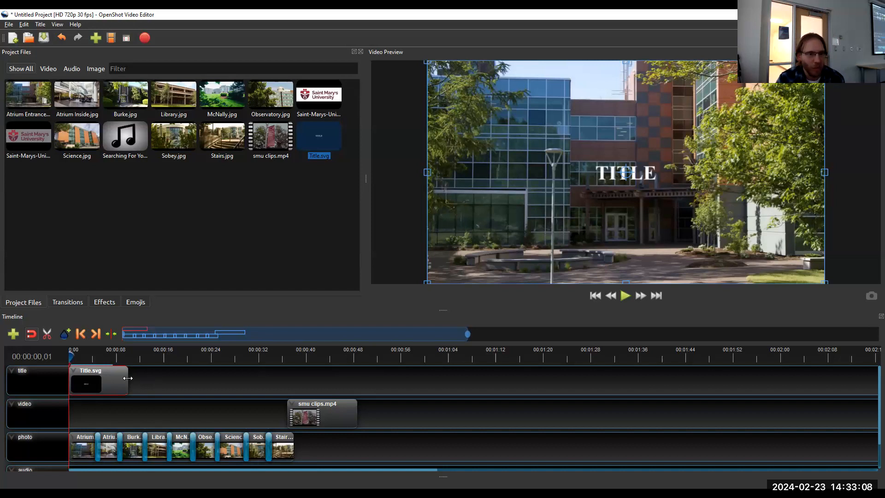
# Step: Extend Title.svg to the end of smu clips.mp4 and move its text down to the lower edge of the frame
pyautogui.moveTo(127, 378); pyautogui.dragTo(357, 372)
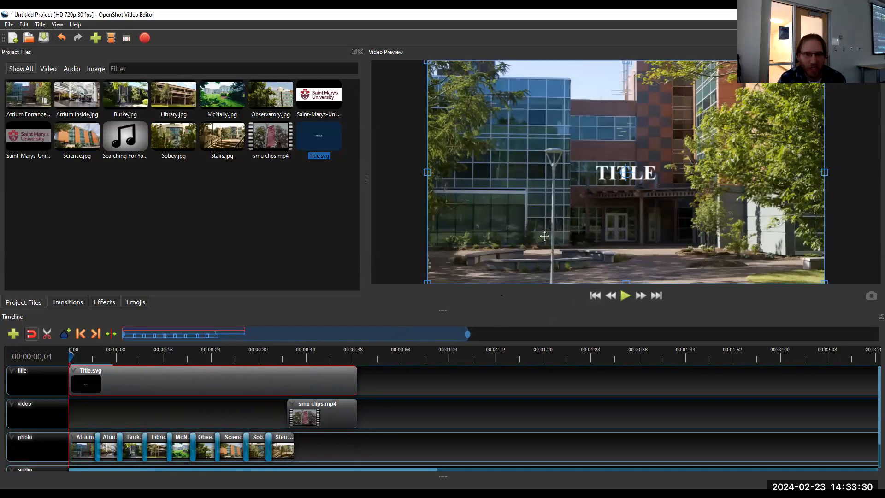
pyautogui.moveTo(610, 175); pyautogui.dragTo(606, 271)
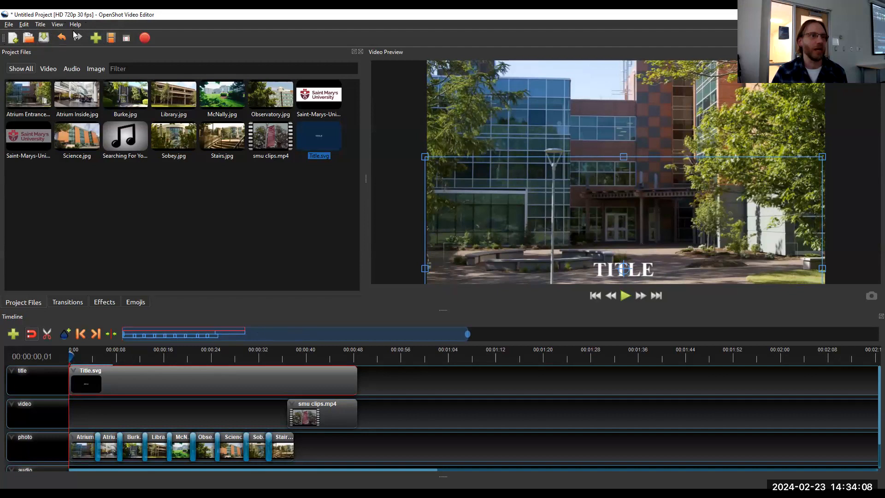
# Step: Examine the available title templates and close the title window without creating another title
pyautogui.click(41, 25)
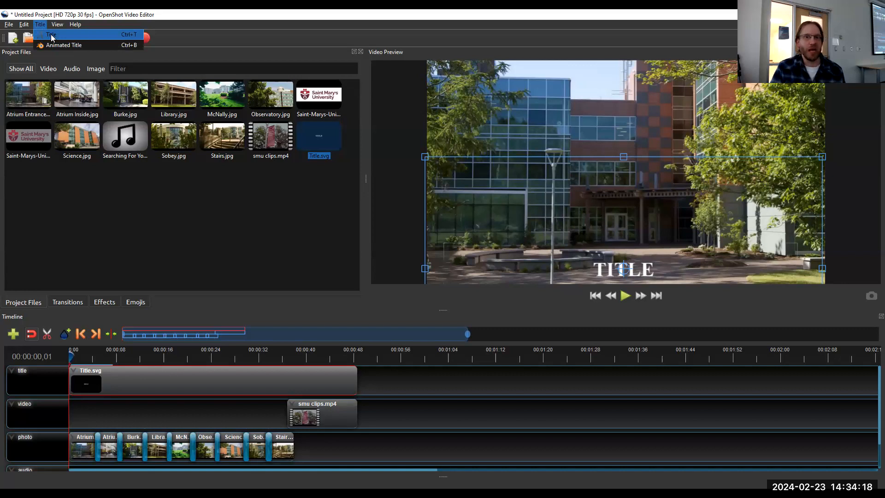
pyautogui.click(50, 34)
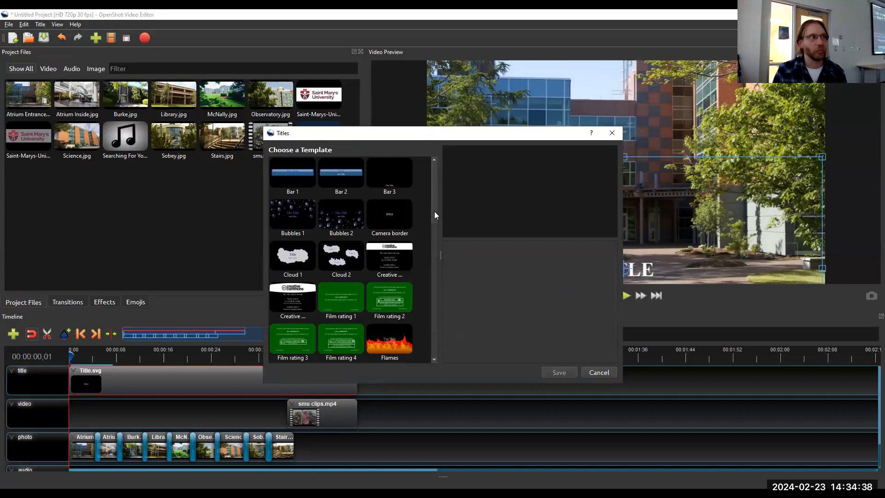
pyautogui.click(604, 373)
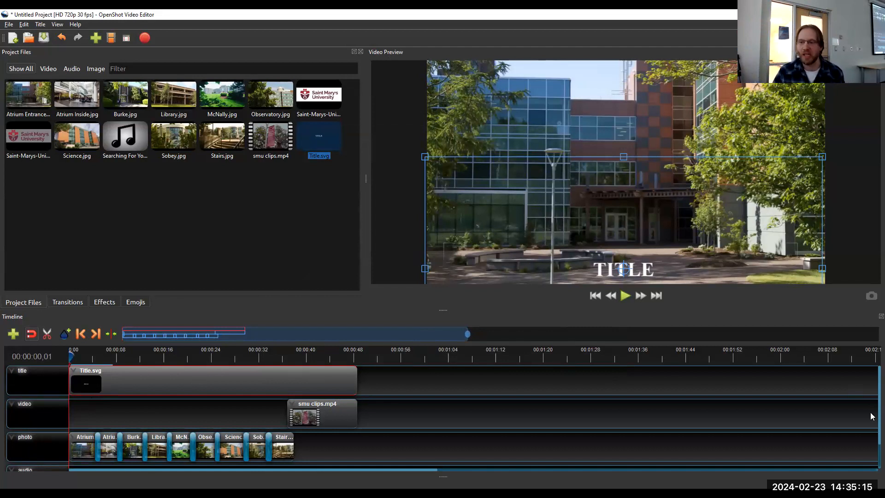
pyautogui.scroll(-2, 871, 410)
pyautogui.scroll(2, 871, 380)
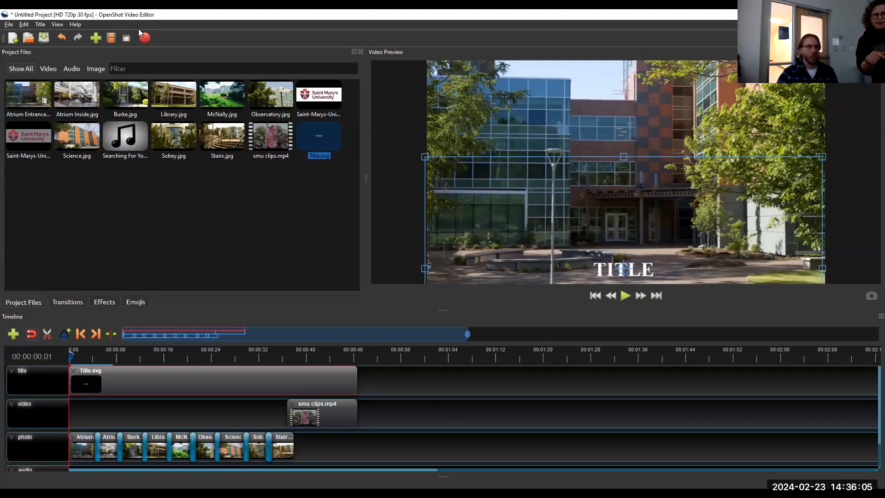
pyautogui.click(42, 25)
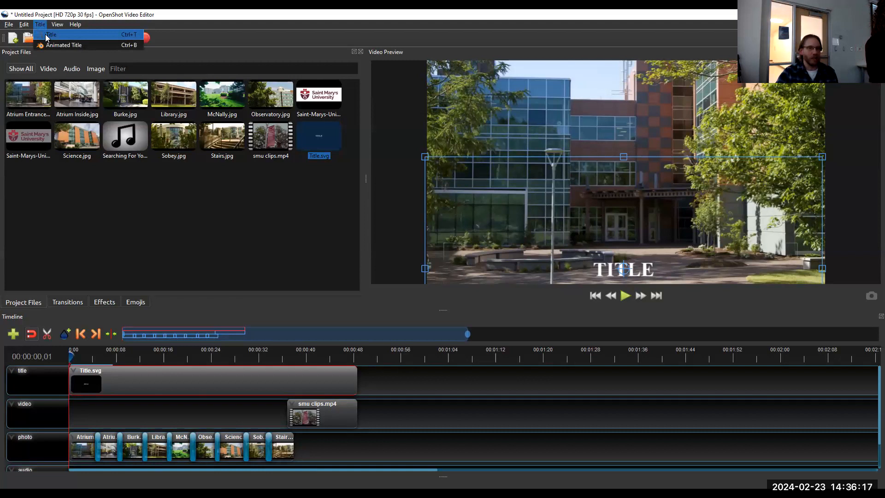
pyautogui.click(45, 34)
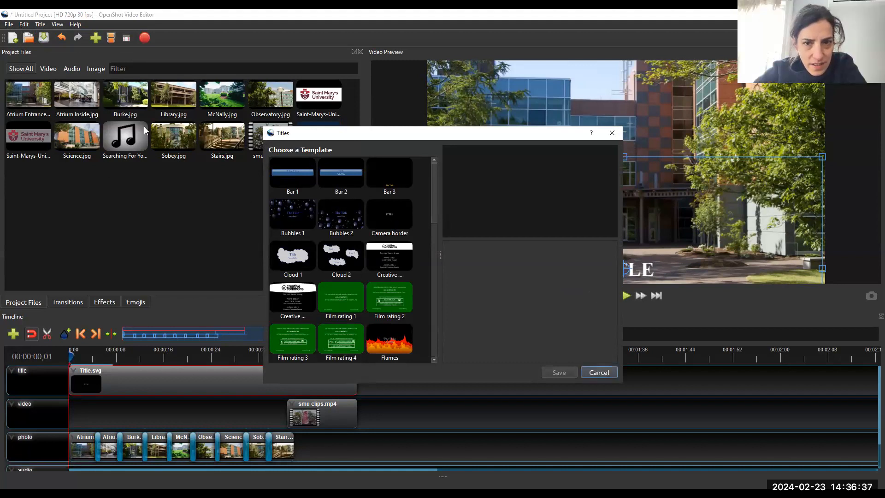
pyautogui.click(599, 372)
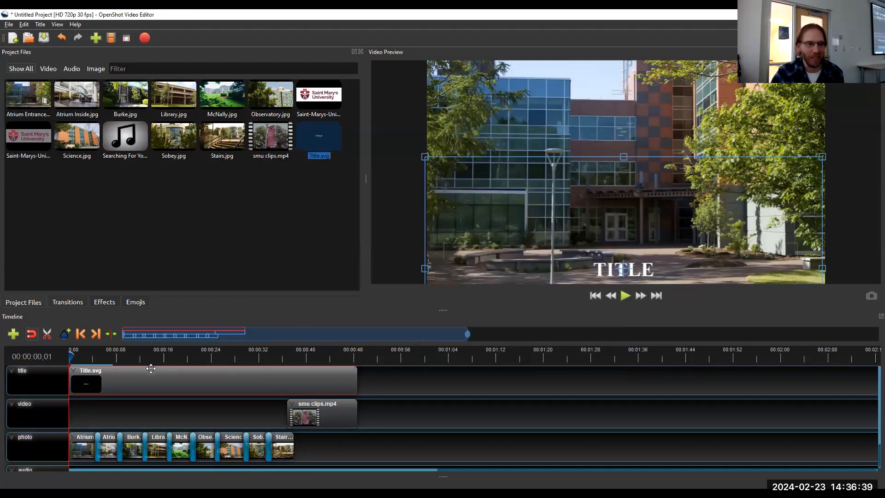
# Step: Delete the Title.svg clip from the title track and start a new title with the Camera border template
pyautogui.press('Delete')
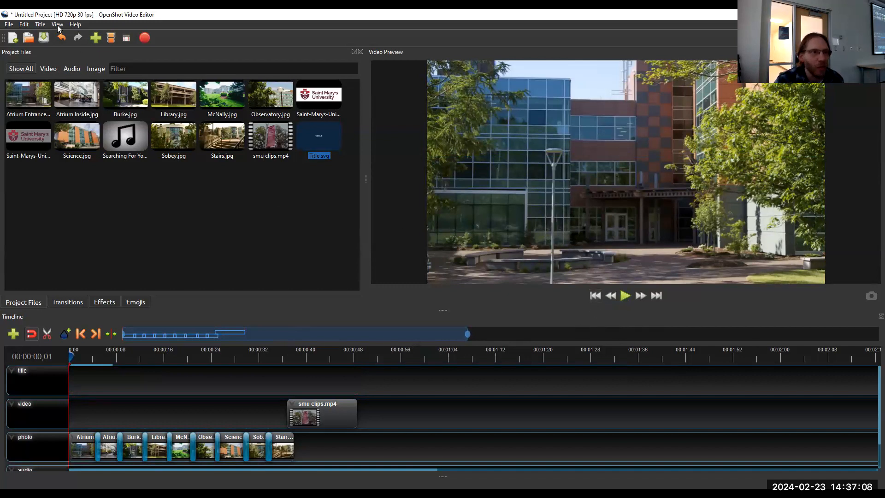
pyautogui.click(40, 25)
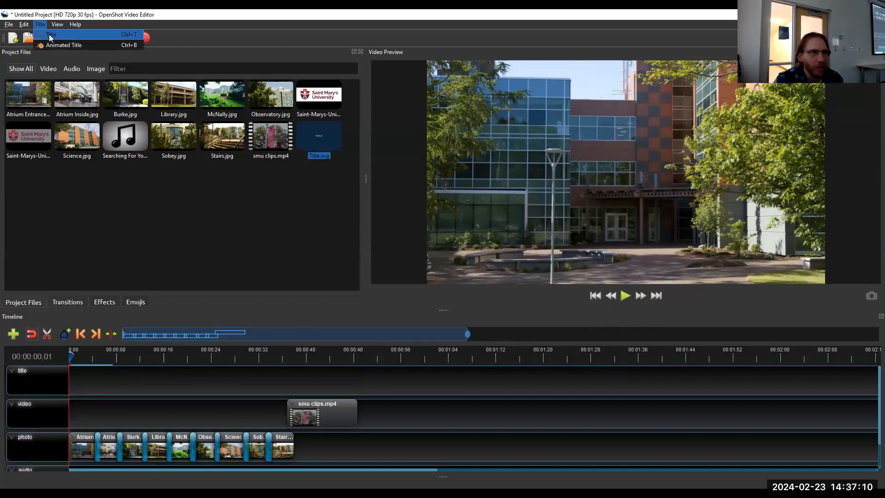
pyautogui.click(49, 35)
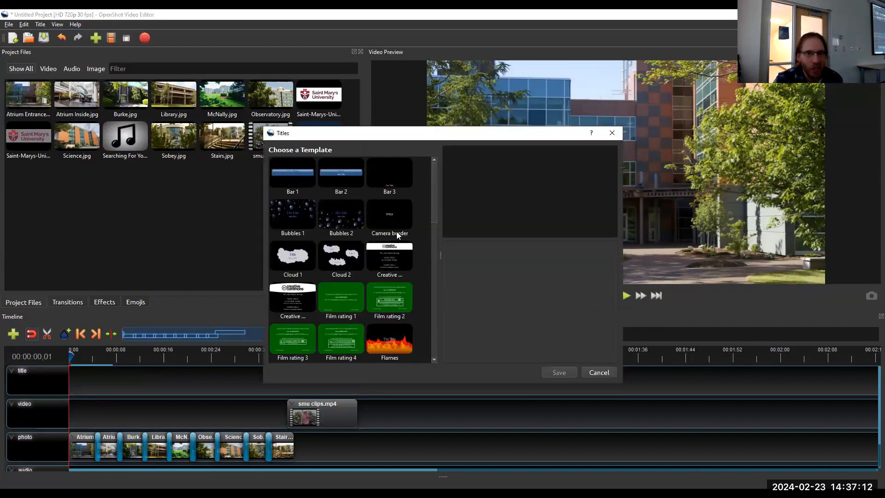
pyautogui.click(391, 220)
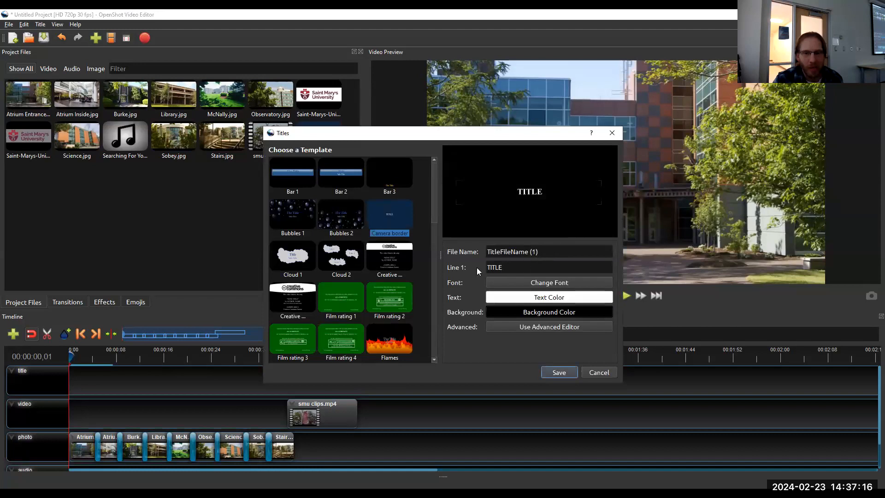
# Step: Set the new title's font to Leelawadee Bold and save the title under its default file name
pyautogui.click(553, 282)
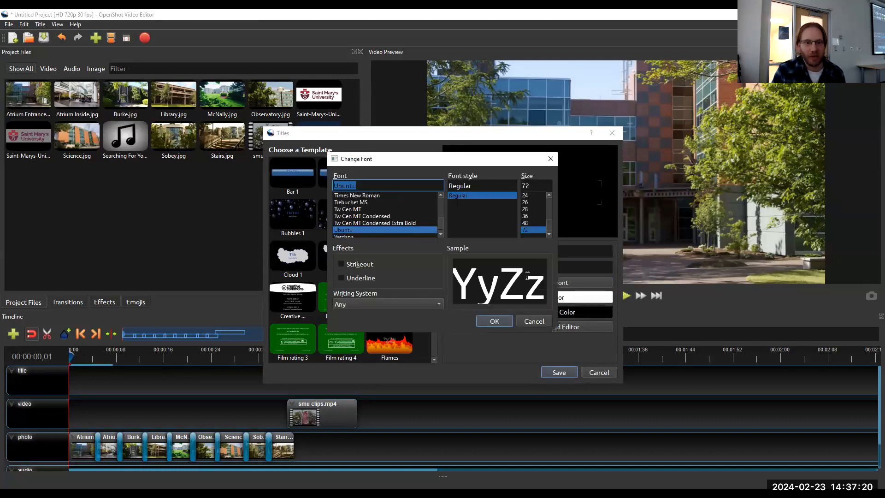
pyautogui.press('r')
pyautogui.press('e')
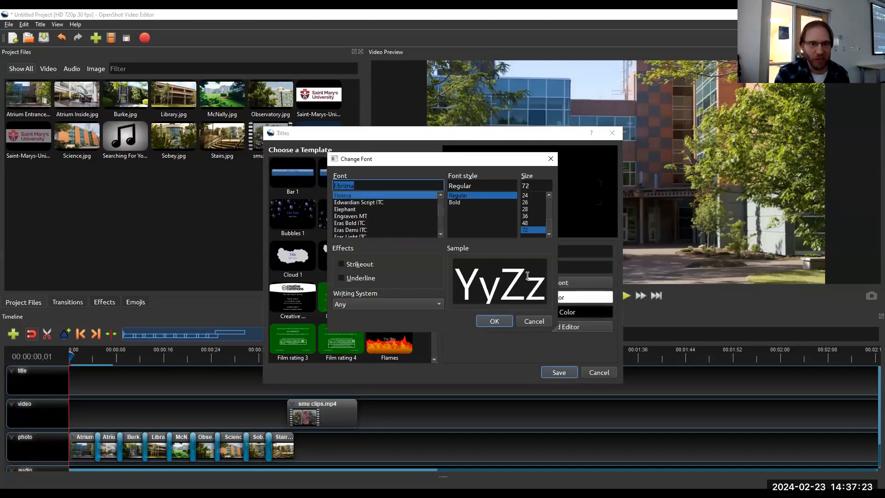
pyautogui.press('r')
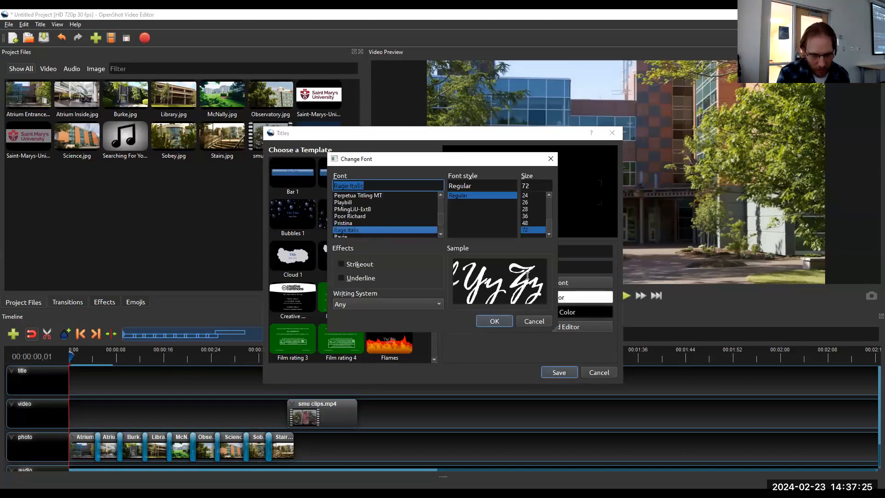
pyautogui.press('l')
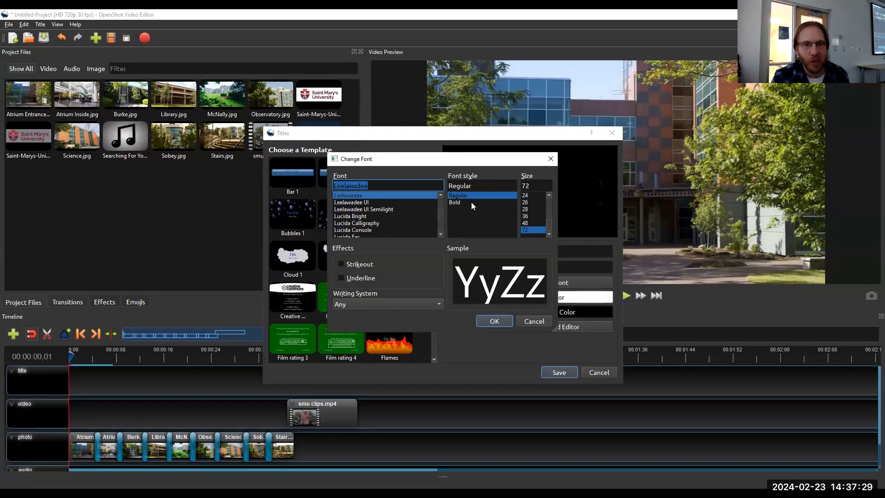
pyautogui.click(453, 202)
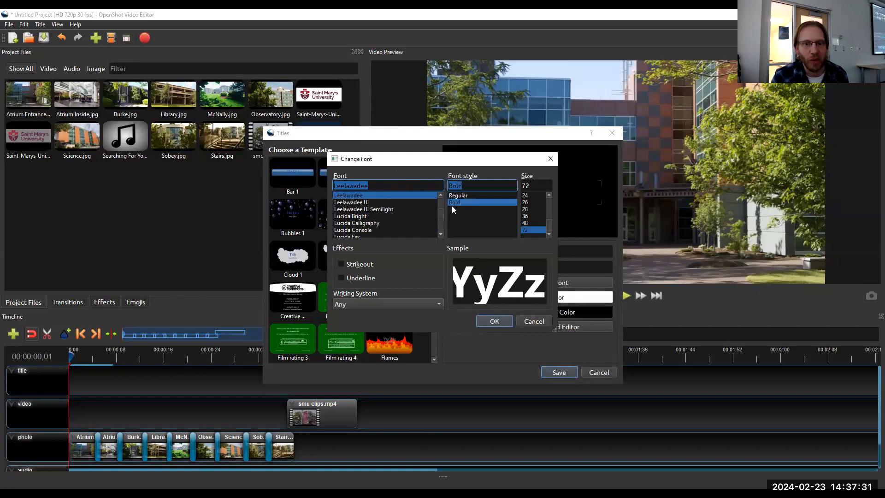
pyautogui.click(494, 321)
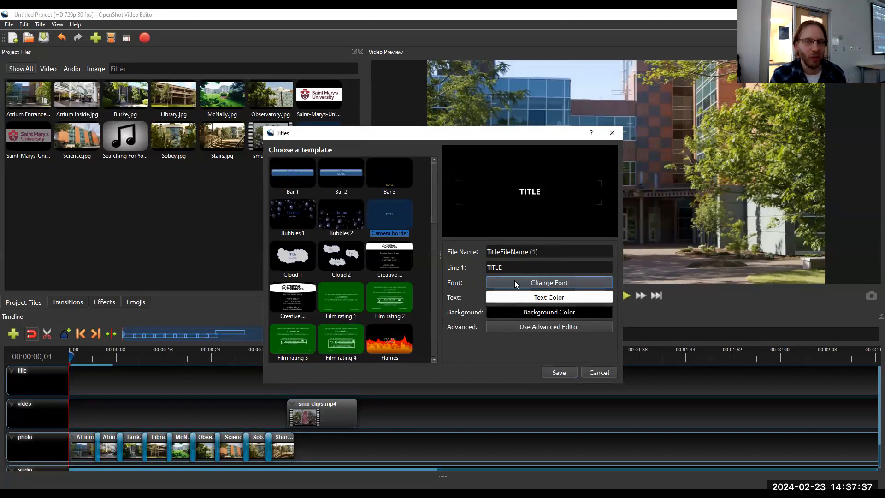
pyautogui.click(558, 372)
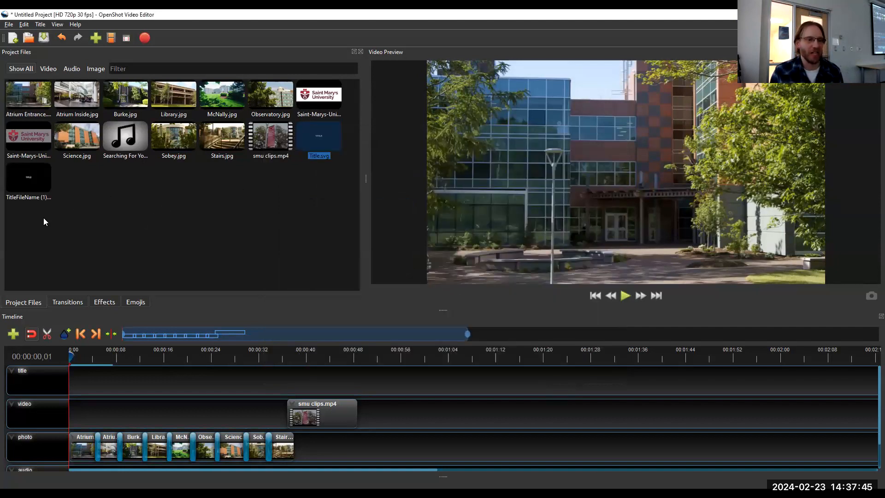
# Step: Place TitleFileName (1) at the start of the title track, with its text at the frame's lower edge, and lengthen it over the smu clips.mp4 section
pyautogui.moveTo(21, 176); pyautogui.dragTo(66, 378)
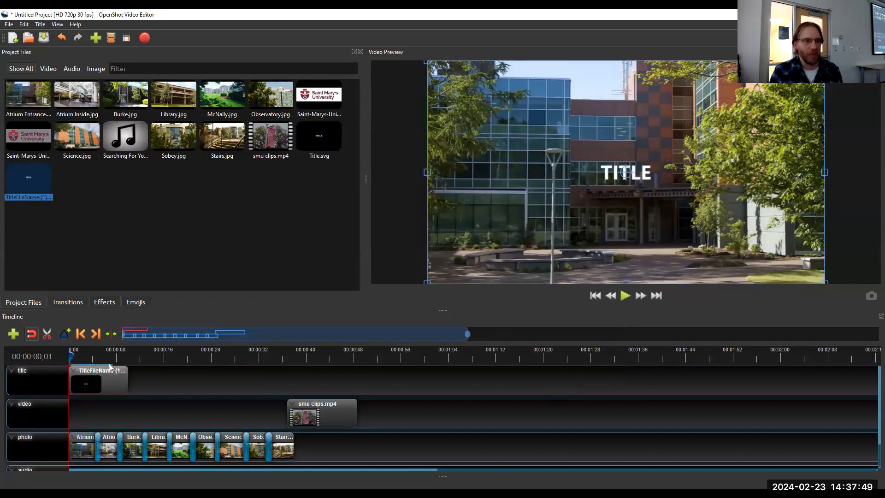
pyautogui.moveTo(675, 170); pyautogui.dragTo(677, 262)
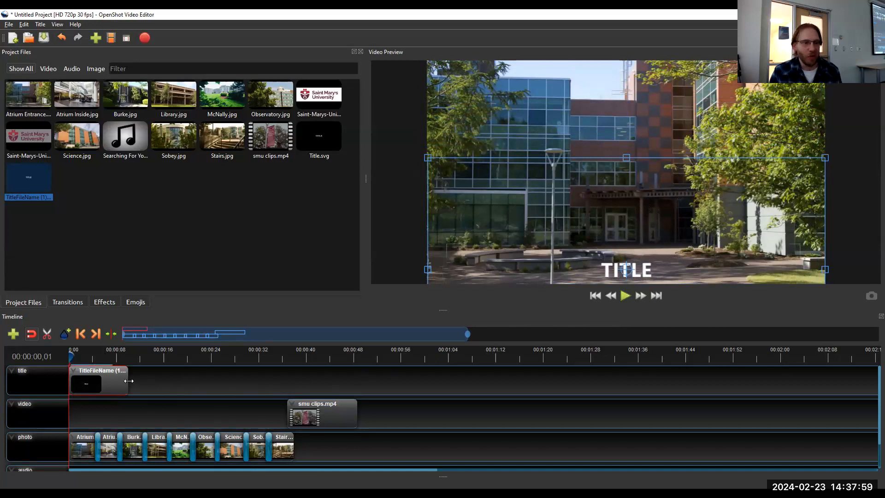
pyautogui.moveTo(128, 381); pyautogui.dragTo(330, 391)
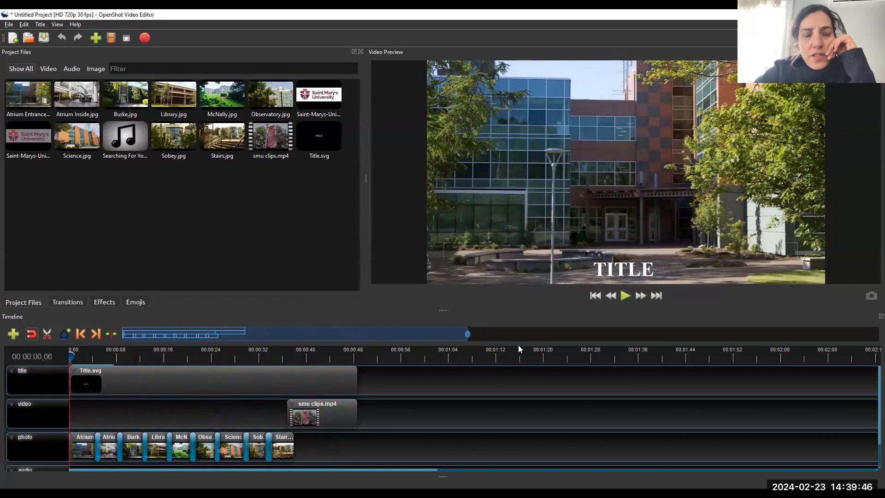
# Step: Try to reposition the Title.svg text in the preview and return the playhead to the start of the timeline
pyautogui.click(181, 377)
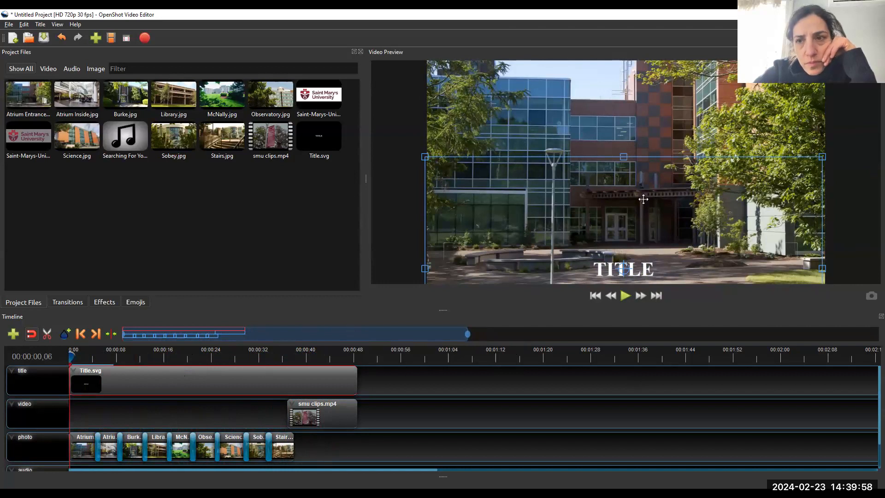
pyautogui.moveTo(644, 199)
pyautogui.mouseDown()
pyautogui.moveTo(668, 192)
pyautogui.moveTo(654, 151)
pyautogui.moveTo(636, 164)
pyautogui.moveTo(648, 193)
pyautogui.mouseUp()
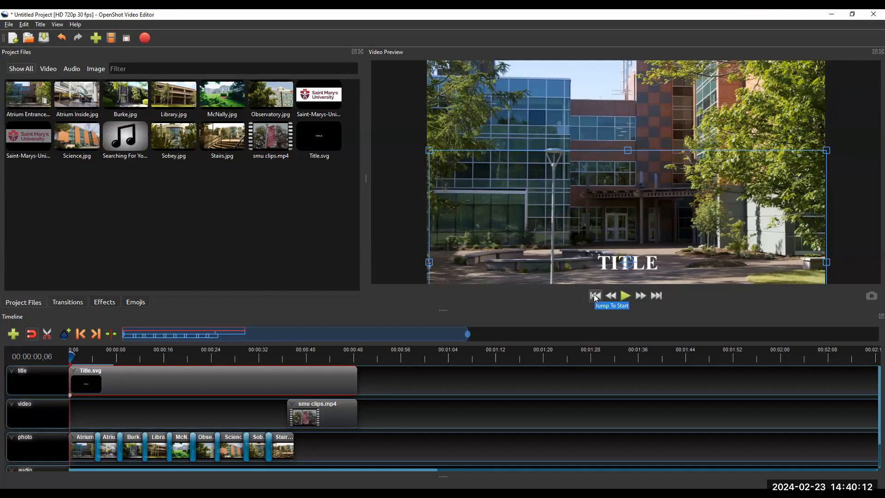
pyautogui.click(595, 297)
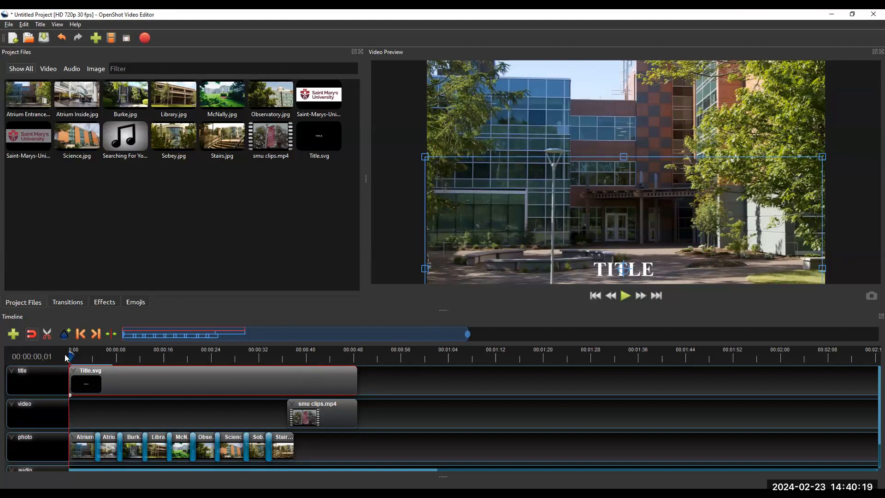
pyautogui.moveTo(71, 353)
pyautogui.mouseDown()
pyautogui.moveTo(98, 355)
pyautogui.moveTo(45, 358)
pyautogui.moveTo(104, 353)
pyautogui.moveTo(33, 358)
pyautogui.moveTo(77, 353)
pyautogui.moveTo(69, 355)
pyautogui.mouseUp()
# Step: Replace the Title.svg clip with a fresh copy at the title track's start, extended to the end of smu clips.mp4, with its text at the frame's lower edge
pyautogui.press('Delete')
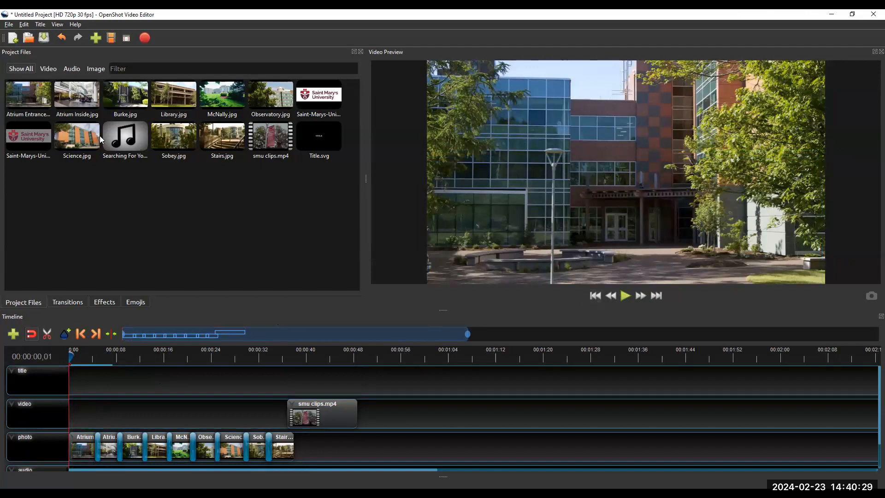
pyautogui.moveTo(311, 143); pyautogui.dragTo(79, 374)
pyautogui.moveTo(128, 386); pyautogui.dragTo(356, 385)
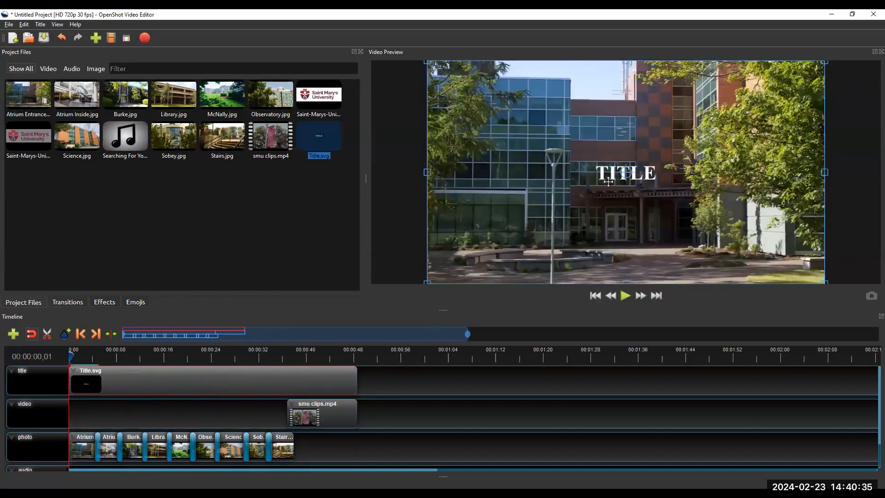
pyautogui.moveTo(612, 218); pyautogui.dragTo(612, 274)
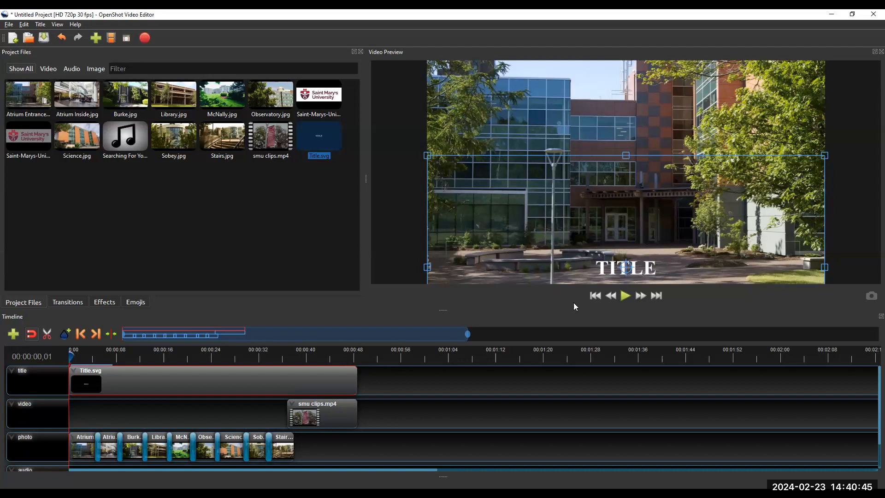
# Step: Add a new track above the title track and rename it Logo
pyautogui.rightClick(44, 379)
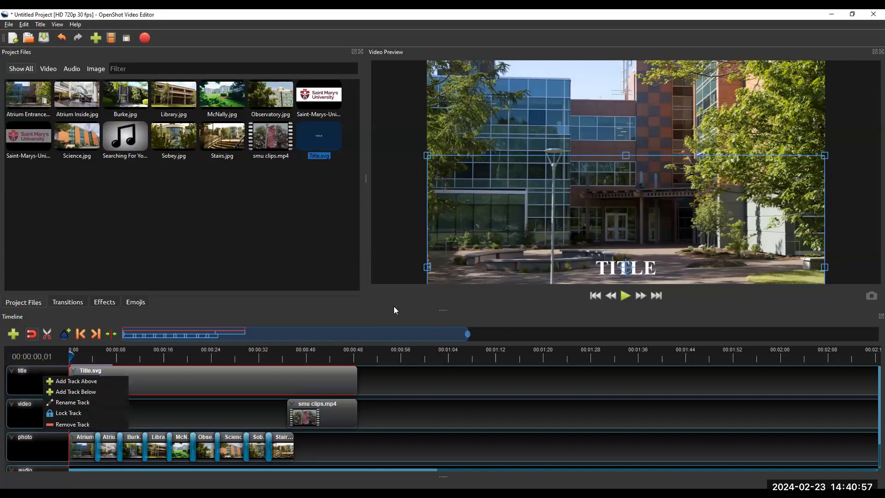
pyautogui.click(288, 46)
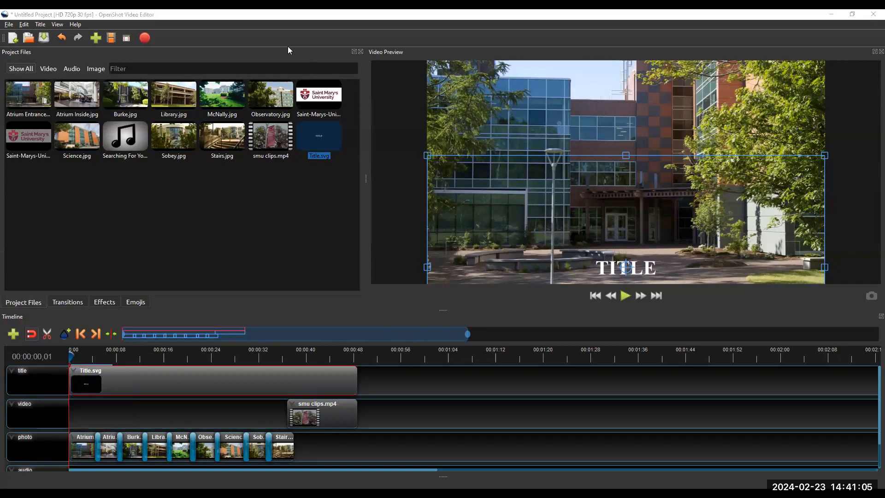
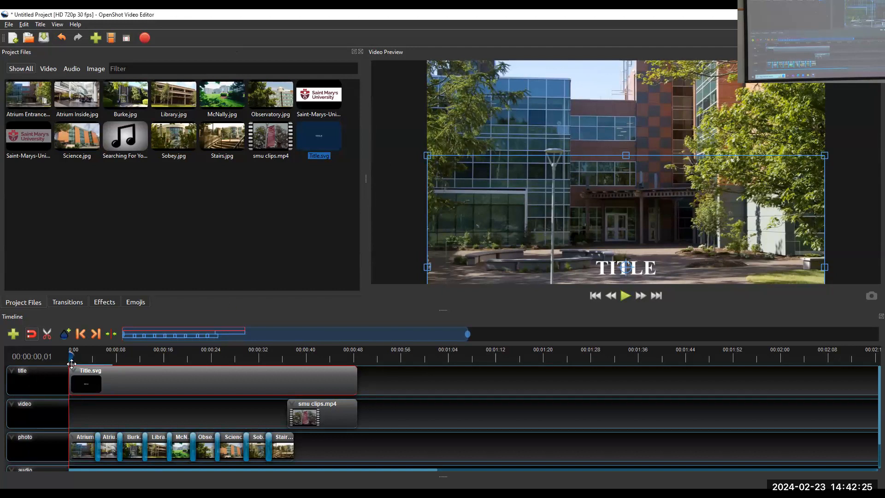
pyautogui.rightClick(39, 379)
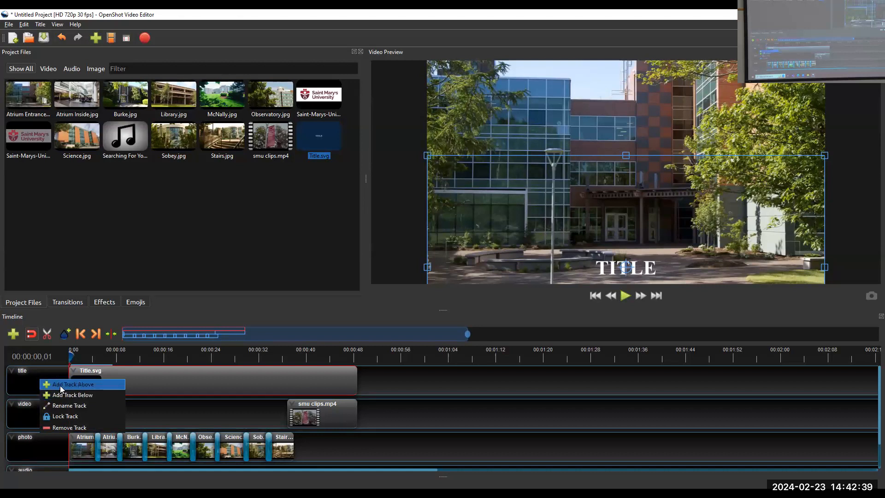
pyautogui.click(60, 386)
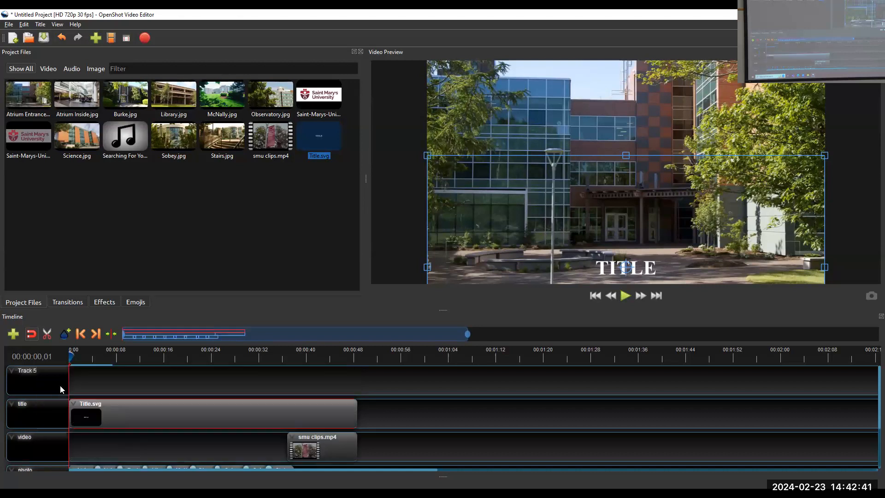
pyautogui.rightClick(28, 379)
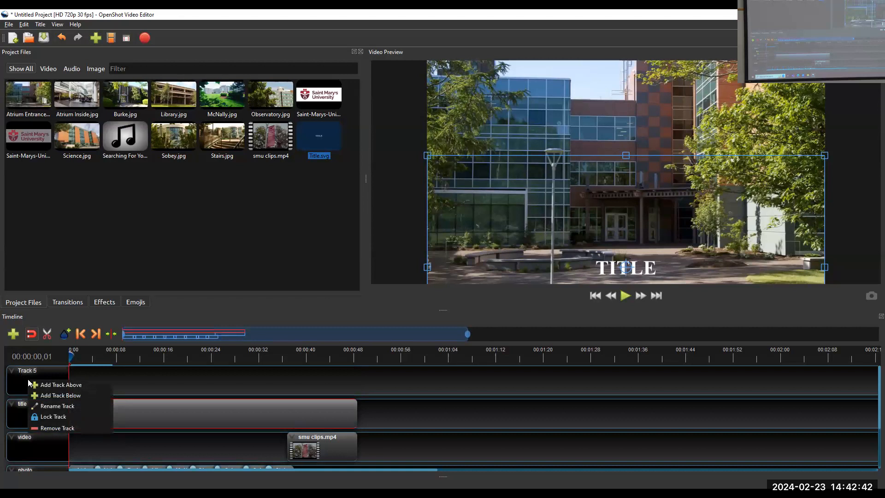
pyautogui.click(69, 406)
pyautogui.write('Logo')
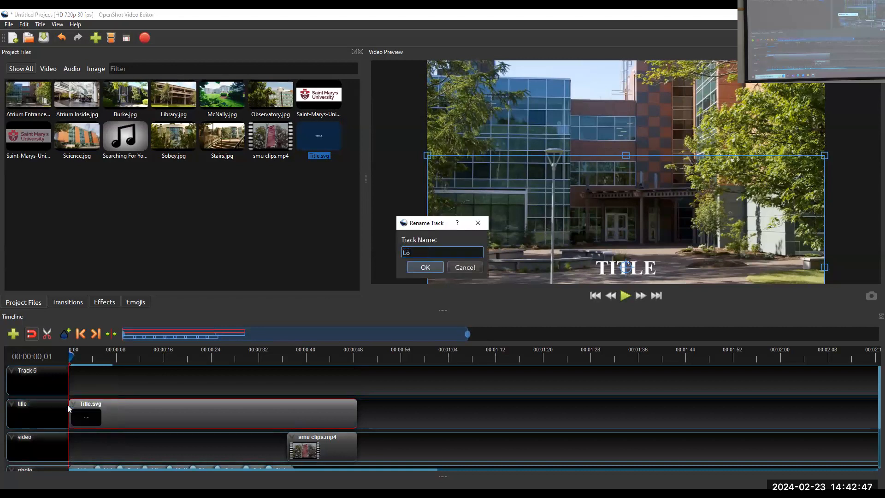
pyautogui.click(424, 267)
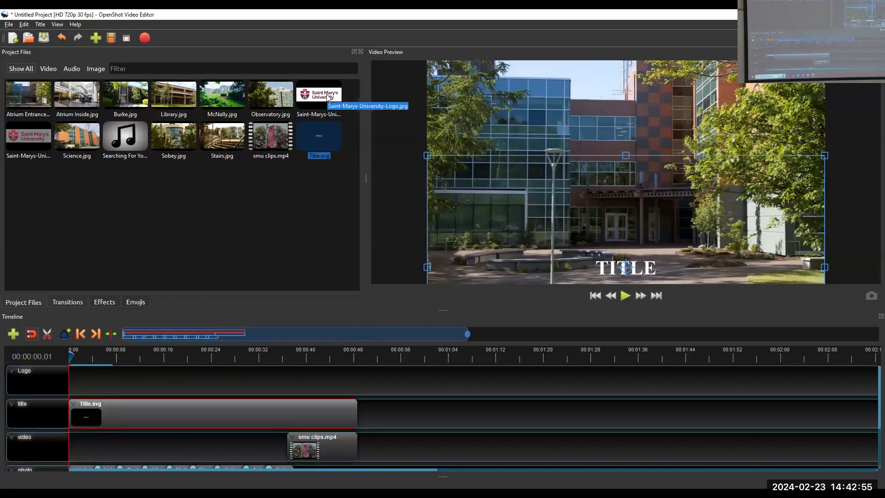
# Step: Place Saint-Marys-University-Logo.jpg at the start of the Logo track and shrink the image into the video frame's upper-left corner
pyautogui.moveTo(329, 97); pyautogui.dragTo(66, 370)
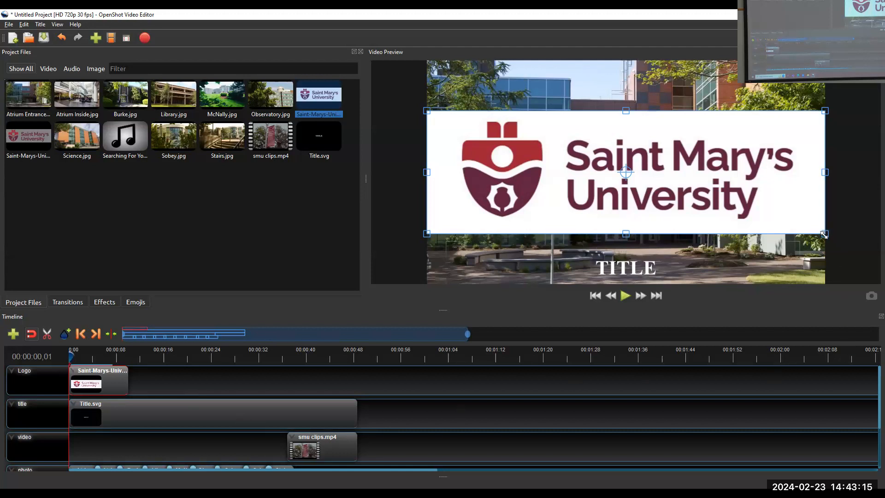
pyautogui.moveTo(824, 234); pyautogui.dragTo(734, 192)
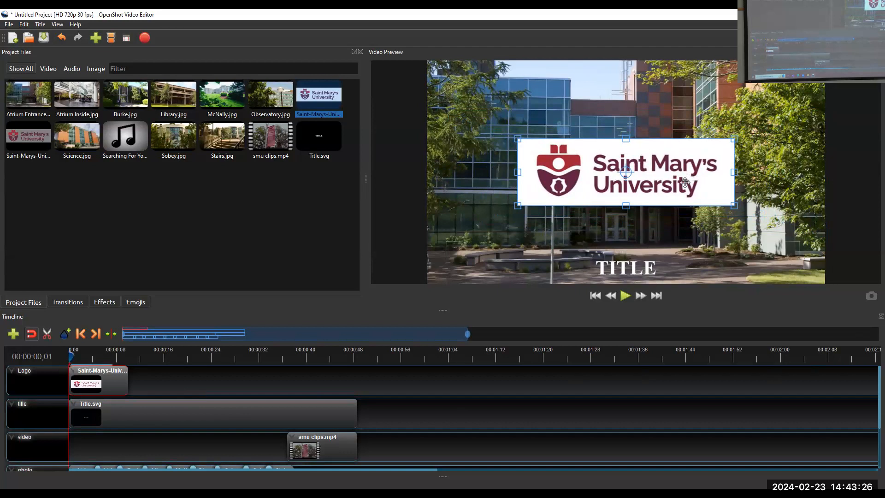
pyautogui.moveTo(685, 183); pyautogui.dragTo(583, 109)
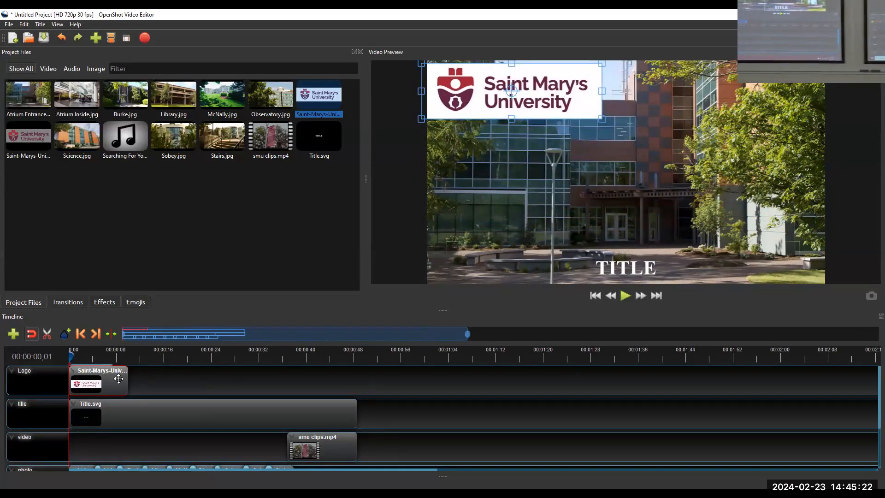
# Step: Lengthen the logo clip to the end of smu clips.mp4 and play back the sequence
pyautogui.moveTo(129, 381); pyautogui.dragTo(359, 384)
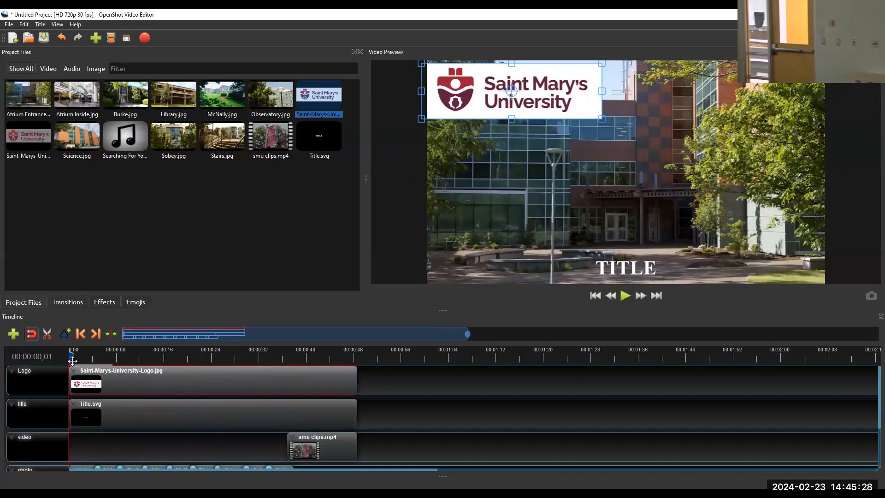
pyautogui.press('space')
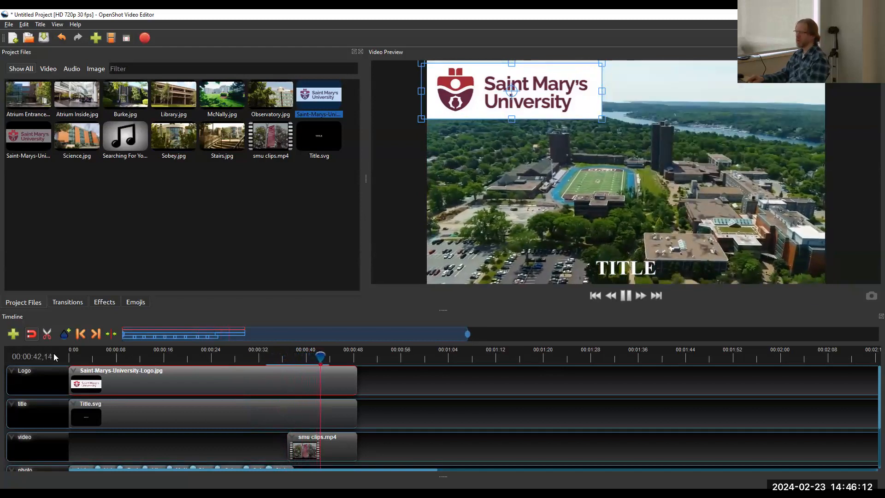
pyautogui.press('space')
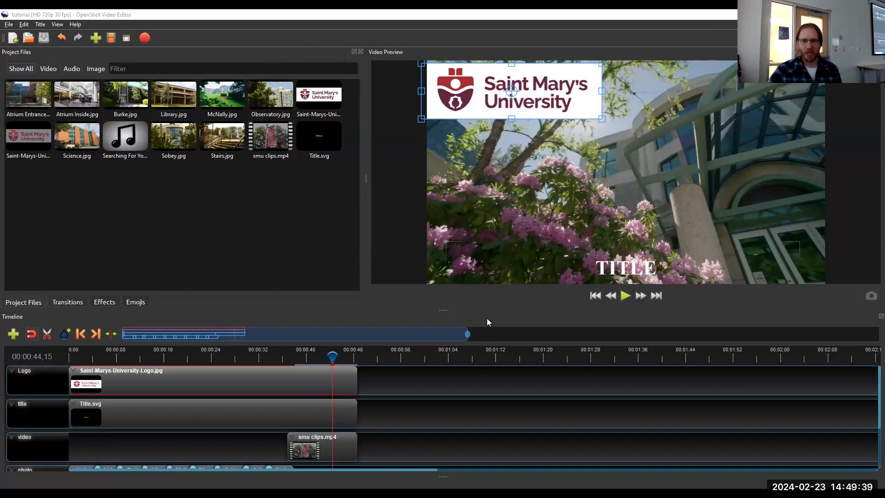
# Step: Enlarge the timeline area, place Searching For You - White Hex.mp3 at the audio track's start and trim it to the end of smu clips.mp4
pyautogui.moveTo(445, 310); pyautogui.dragTo(442, 245)
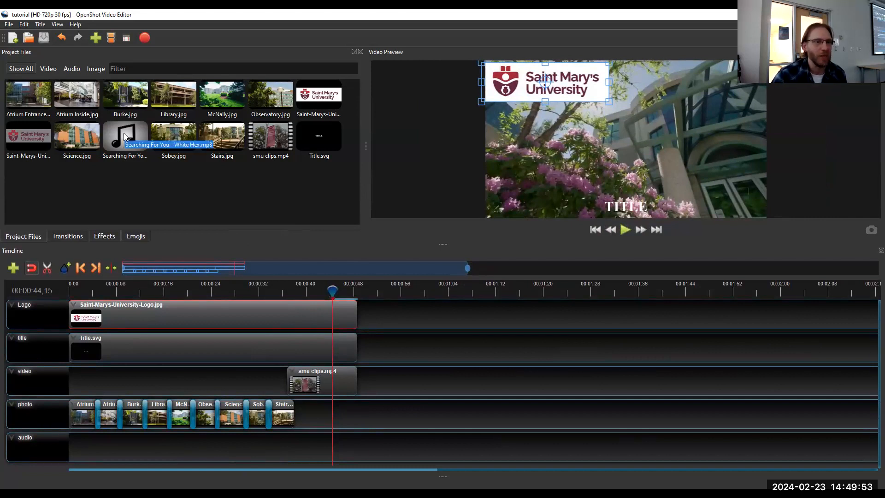
pyautogui.moveTo(122, 132); pyautogui.dragTo(123, 453)
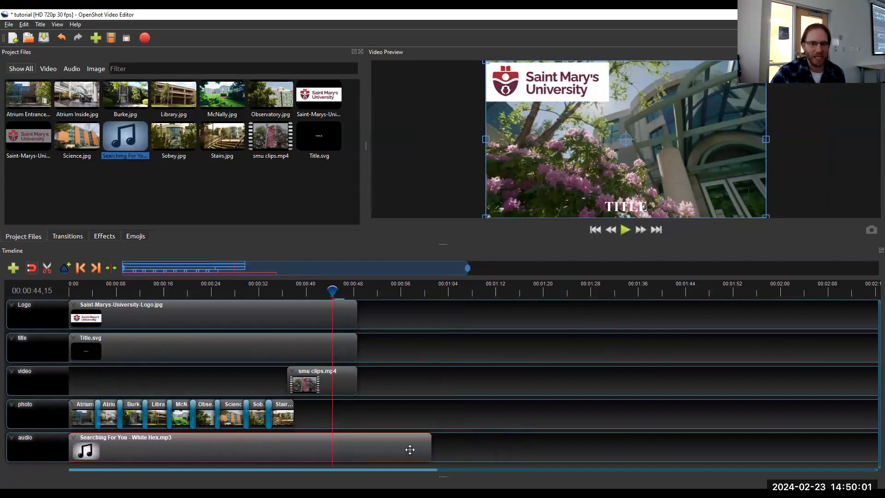
pyautogui.moveTo(431, 446); pyautogui.dragTo(357, 451)
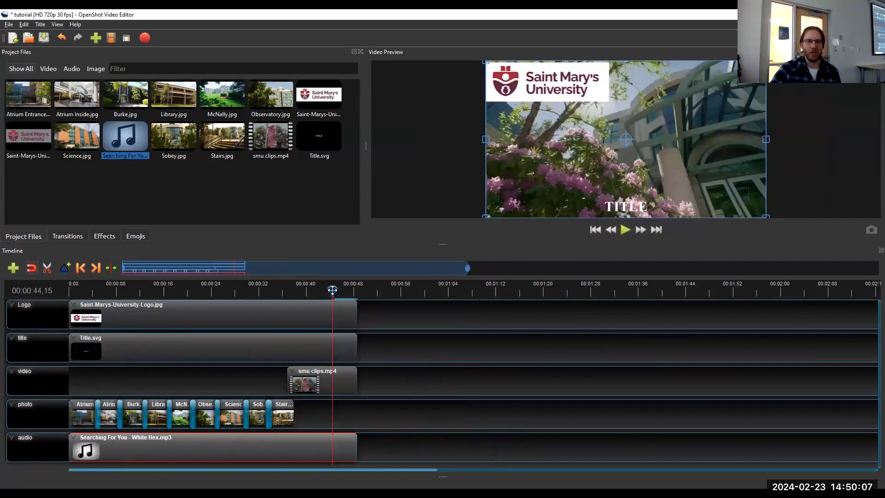
# Step: Play the sequence from the start to check the music with the photos, and pause it
pyautogui.moveTo(332, 290); pyautogui.dragTo(27, 292)
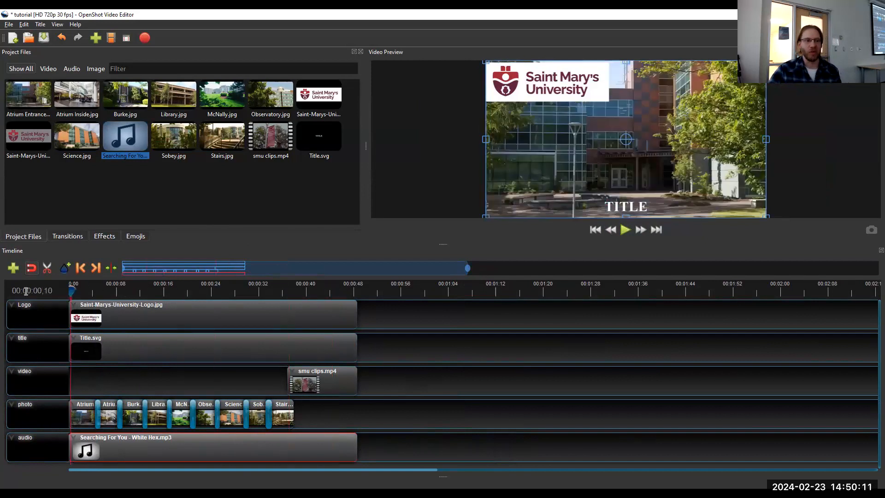
pyautogui.press('space')
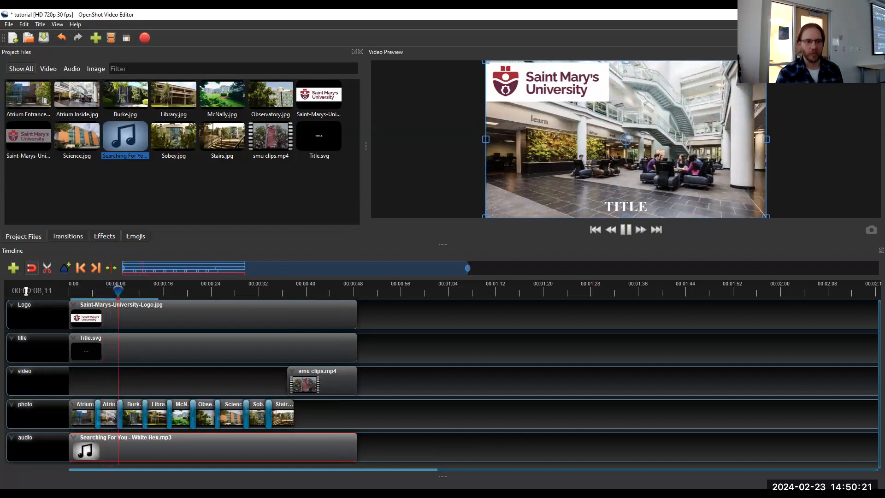
pyautogui.press('space')
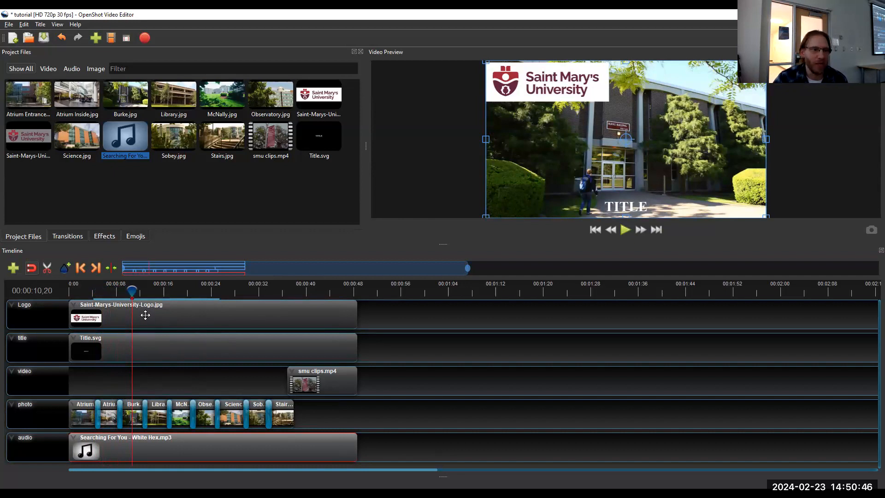
# Step: Apply a slow fade-in to the start of the Saint-Marys-University-Logo.jpg clip
pyautogui.rightClick(49, 322)
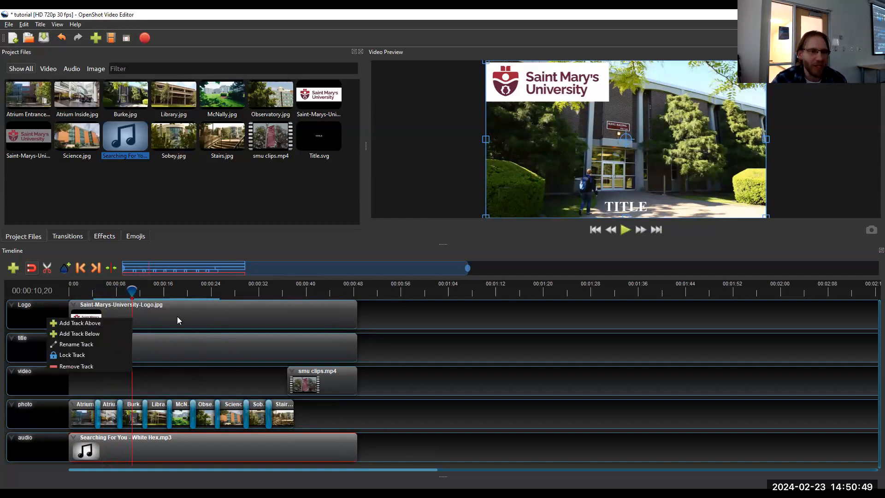
pyautogui.click(146, 315)
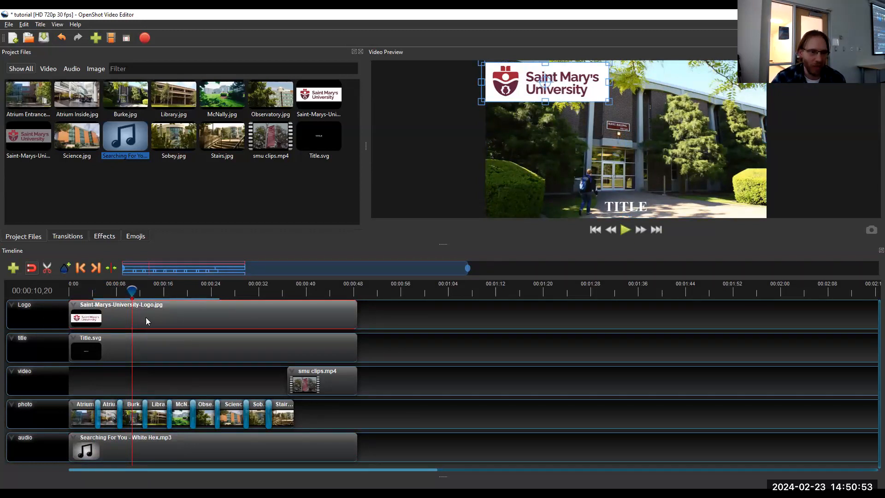
pyautogui.rightClick(146, 317)
pyautogui.moveTo(165, 338)
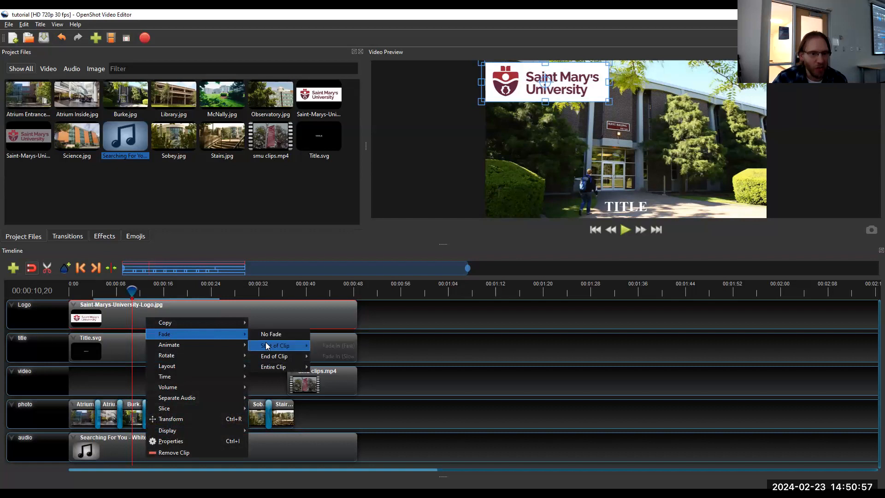
pyautogui.moveTo(267, 346)
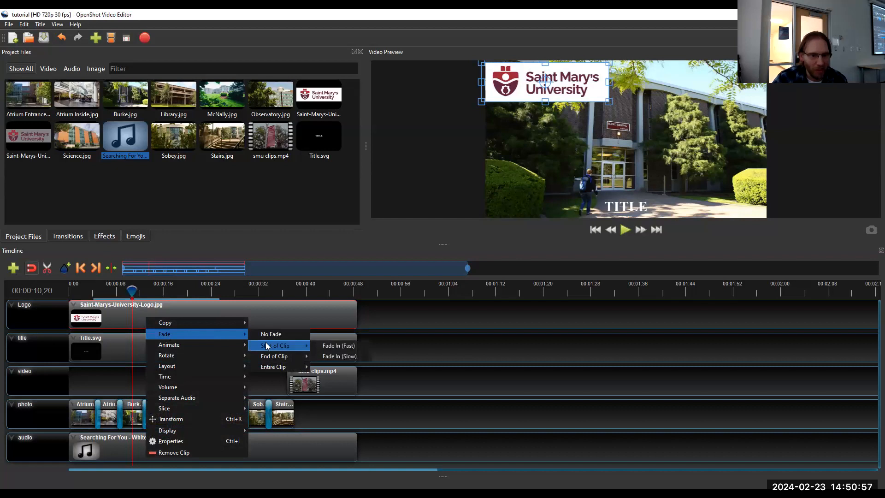
pyautogui.click(330, 356)
# Step: Play the opening of the sequence to check the logo's fade-in, and pause it
pyautogui.click(122, 290)
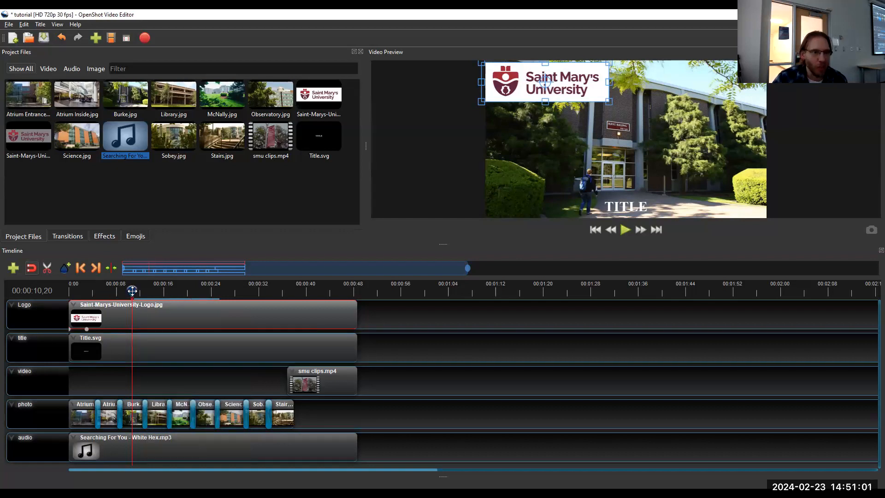
pyautogui.click(71, 290)
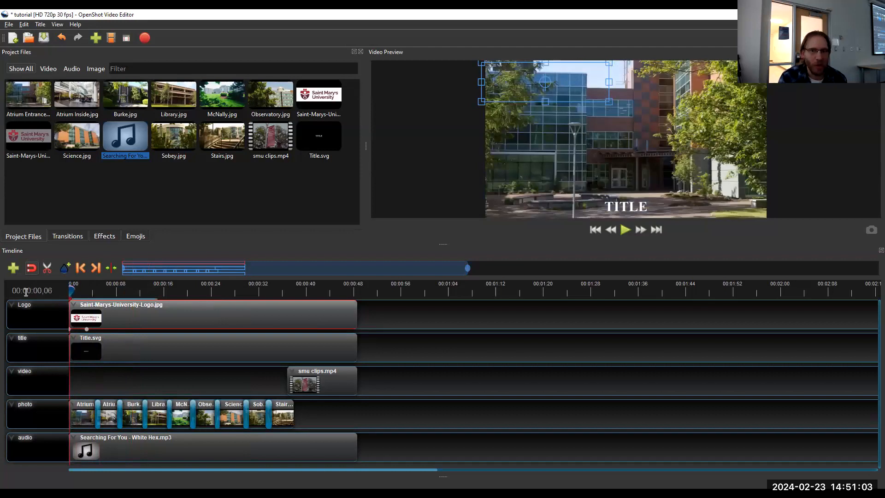
pyautogui.press('space')
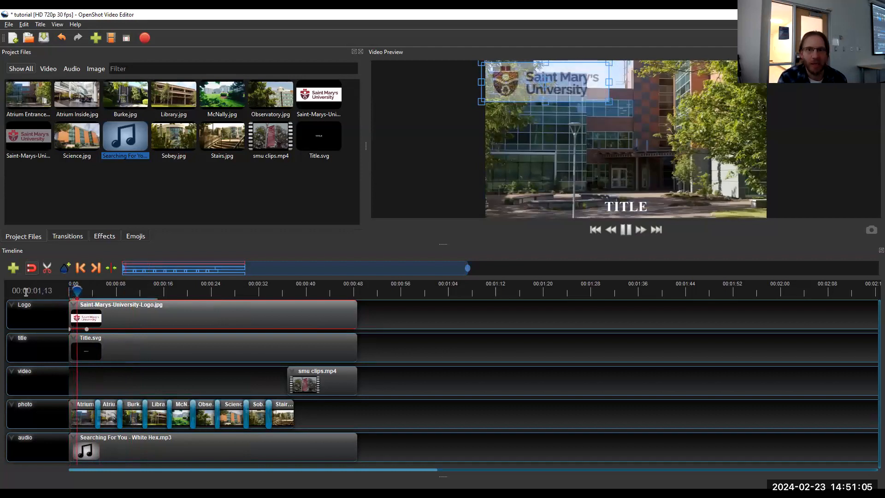
pyautogui.press('space')
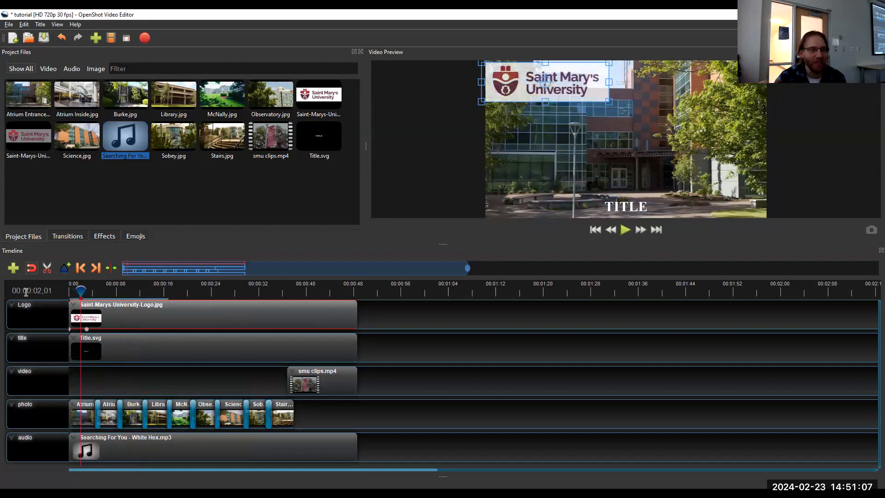
# Step: Apply a slow fade-in to the start of the Title.svg clip on the title track
pyautogui.rightClick(140, 348)
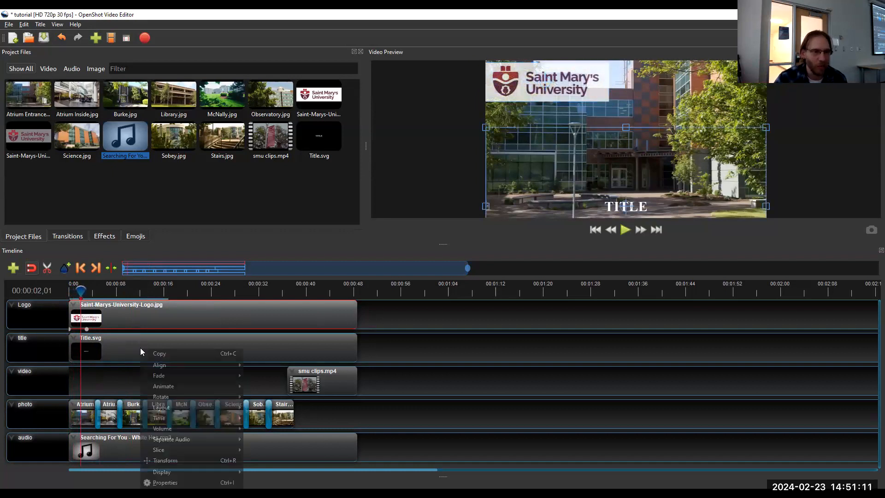
pyautogui.moveTo(149, 374)
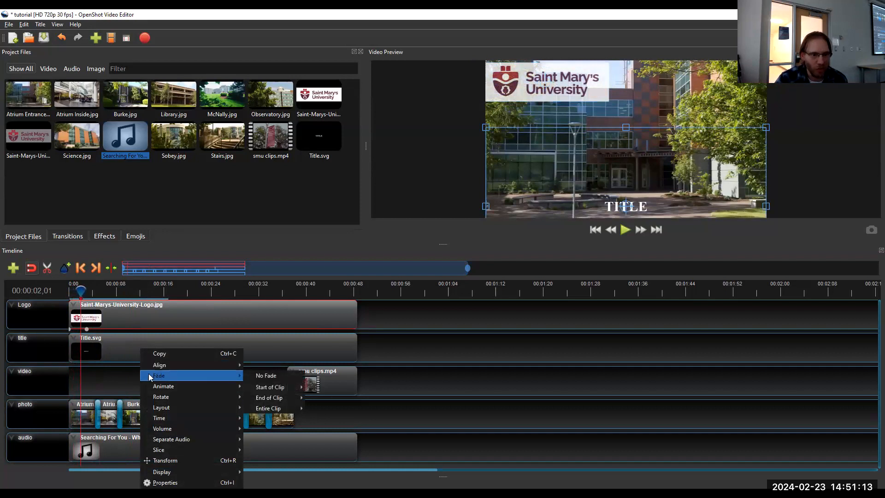
pyautogui.moveTo(269, 391)
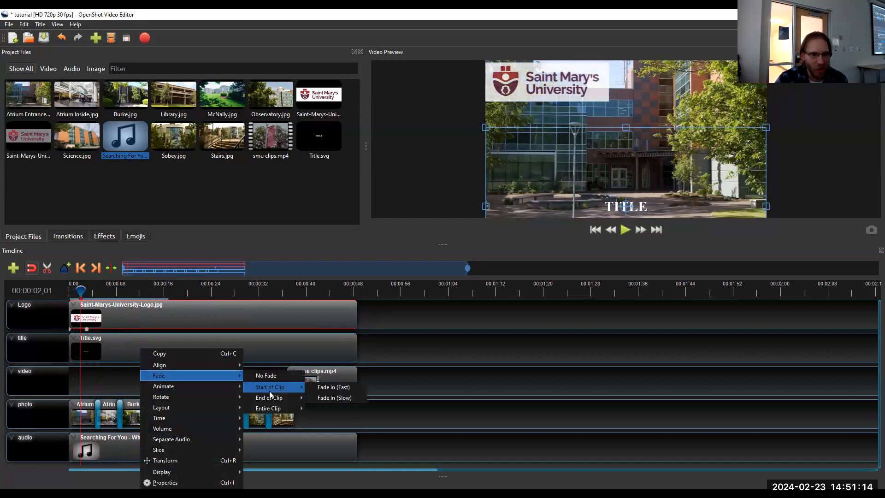
pyautogui.click(326, 399)
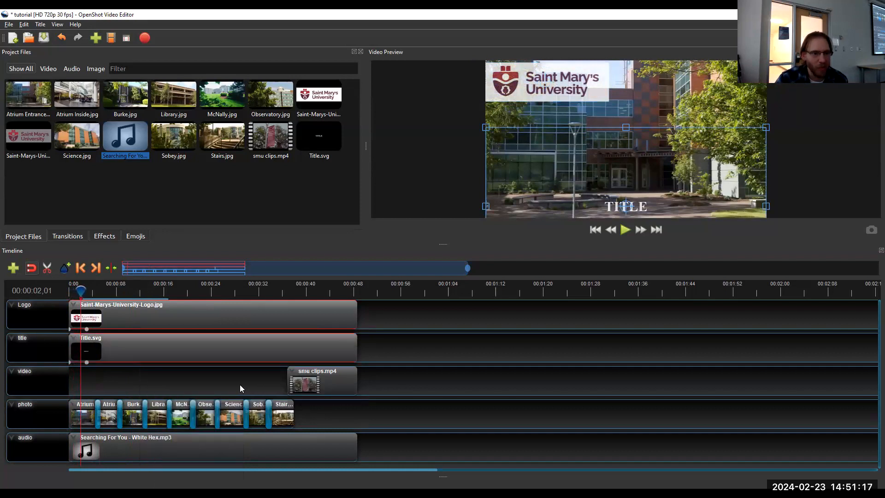
# Step: Apply a slow fade-in to the start of the first Atrium clip on the photo track
pyautogui.rightClick(78, 411)
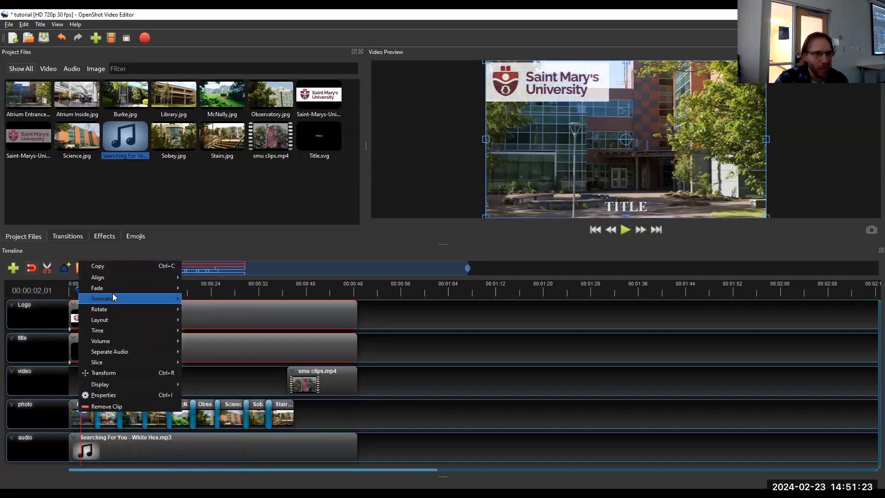
pyautogui.moveTo(171, 298)
pyautogui.moveTo(210, 310)
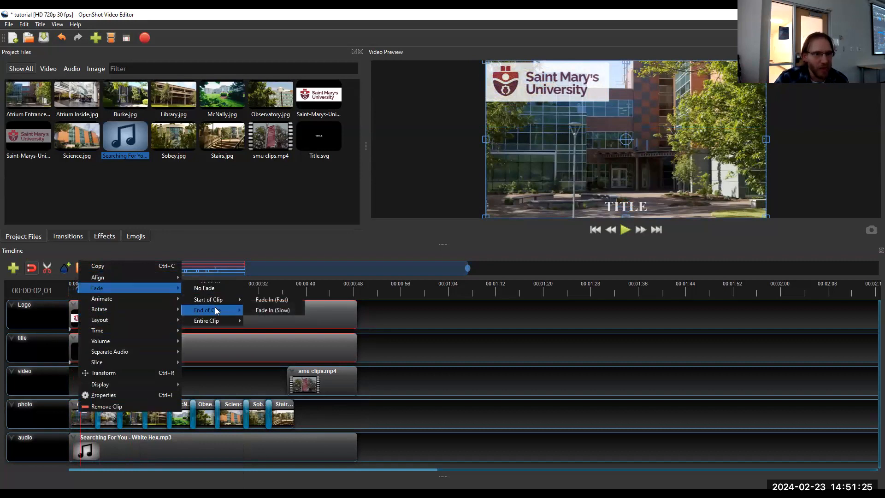
pyautogui.click(266, 310)
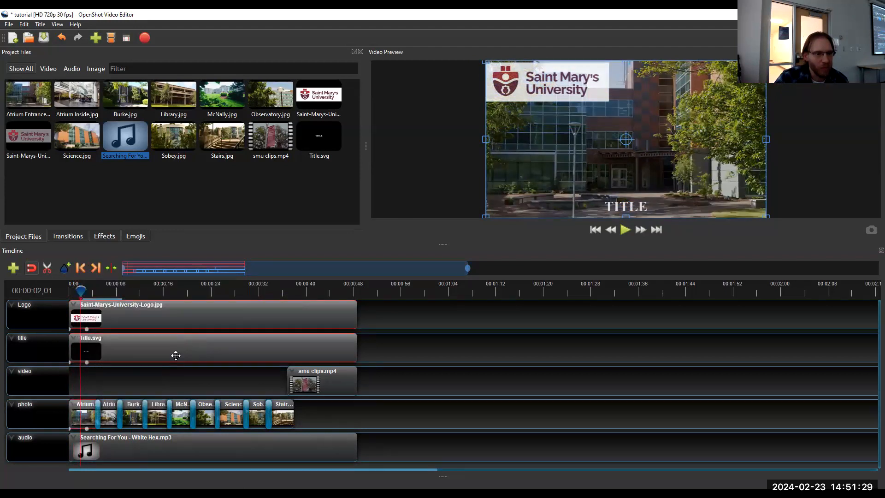
# Step: Apply a slow volume fade-in to the start of the Searching For You - White Hex.mp3 clip
pyautogui.rightClick(135, 451)
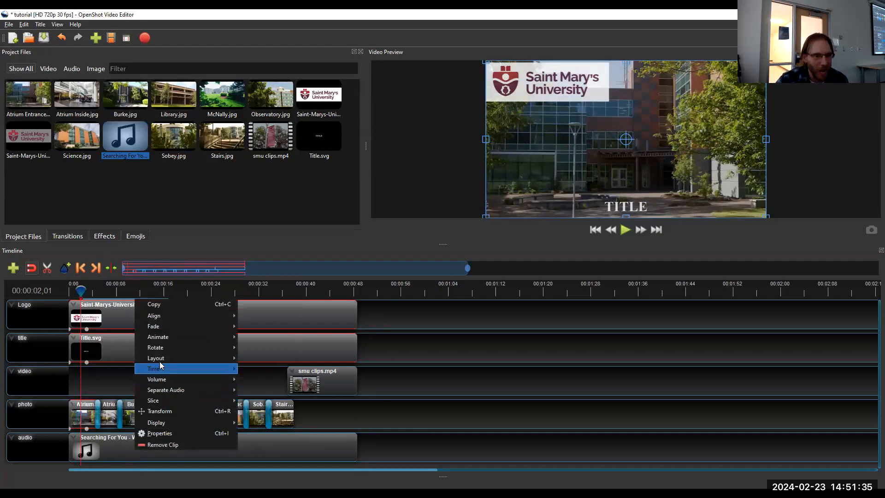
pyautogui.moveTo(171, 362)
pyautogui.moveTo(174, 378)
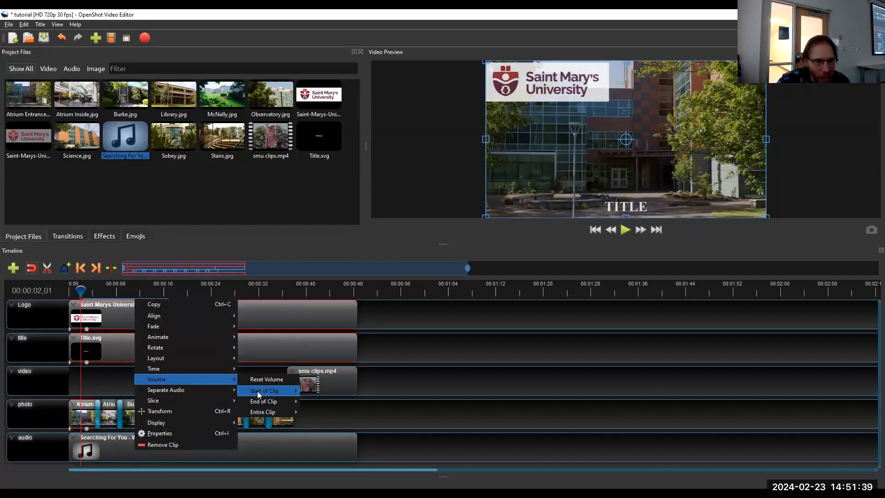
pyautogui.moveTo(259, 393)
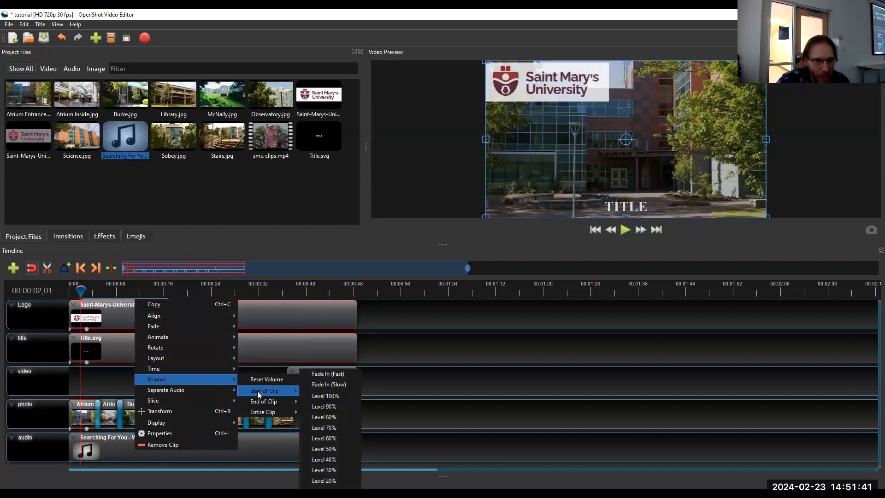
pyautogui.click(309, 384)
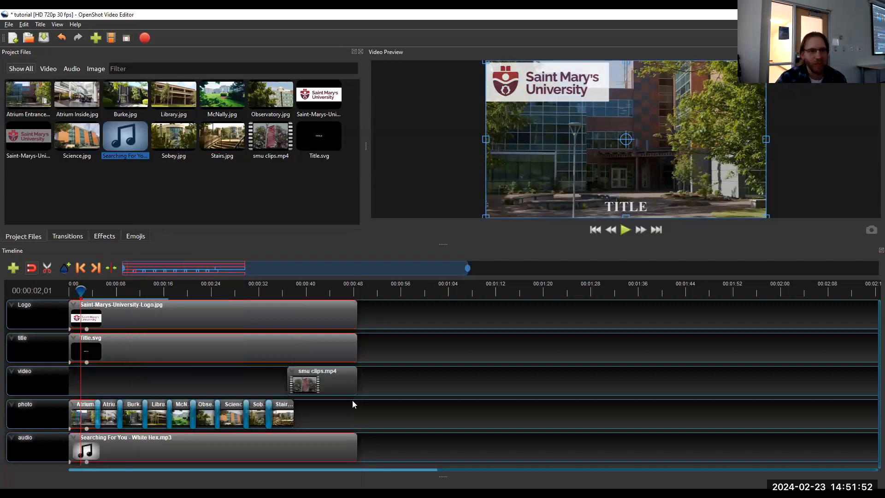
# Step: Apply a slow volume fade-out to the end of the Searching For You - White Hex.mp3 clip
pyautogui.click(328, 449)
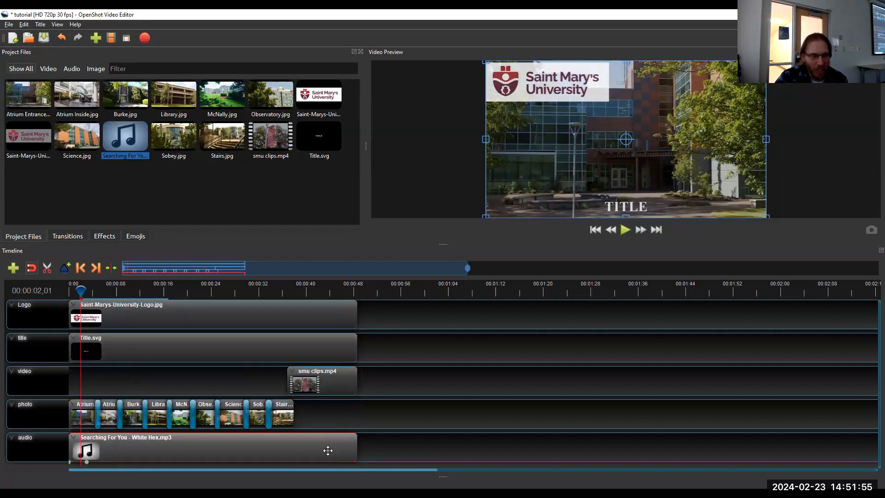
pyautogui.rightClick(328, 449)
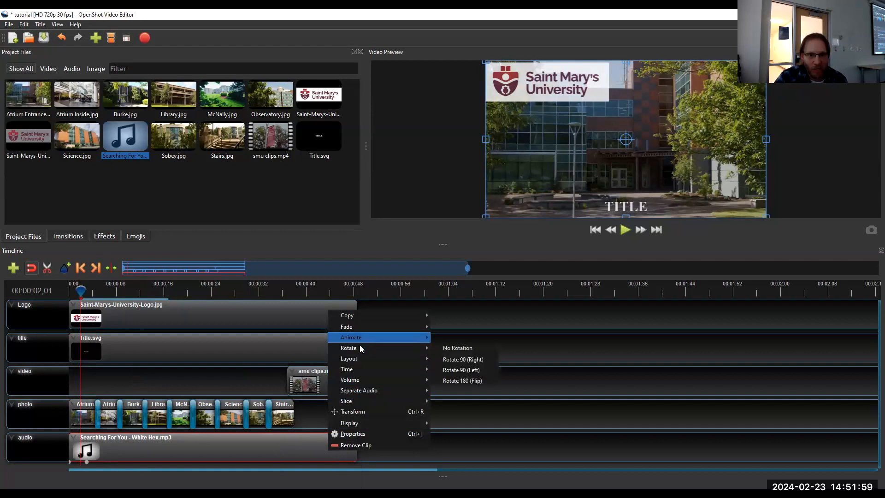
pyautogui.moveTo(377, 376)
pyautogui.moveTo(469, 404)
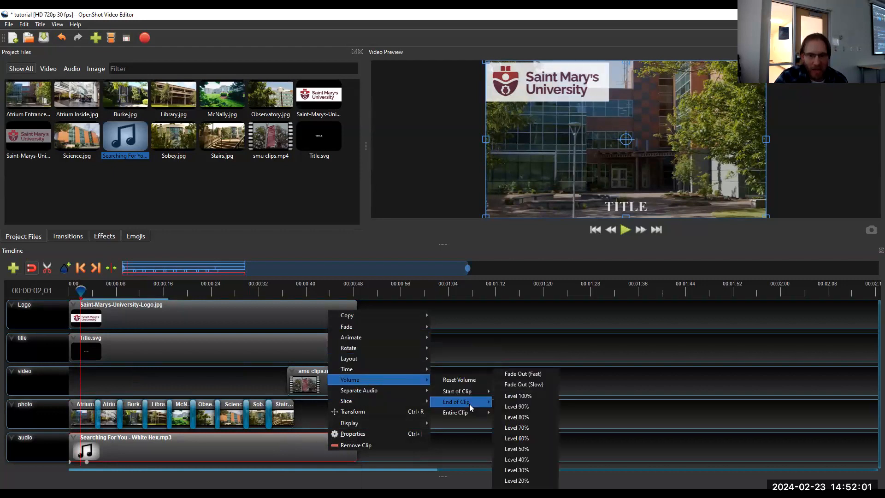
pyautogui.click(522, 383)
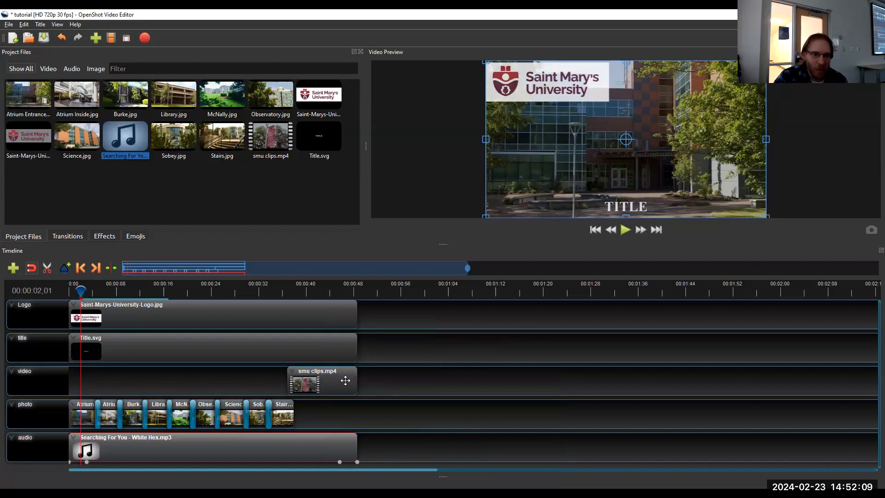
# Step: Apply a slow fade-out to the end of the smu clips.mp4 clip on the video track
pyautogui.rightClick(345, 381)
pyautogui.moveTo(363, 270)
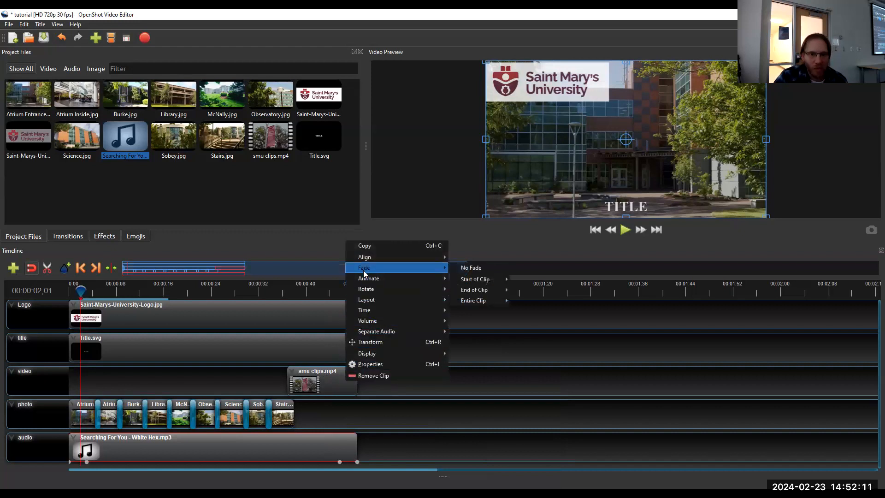
pyautogui.moveTo(477, 290)
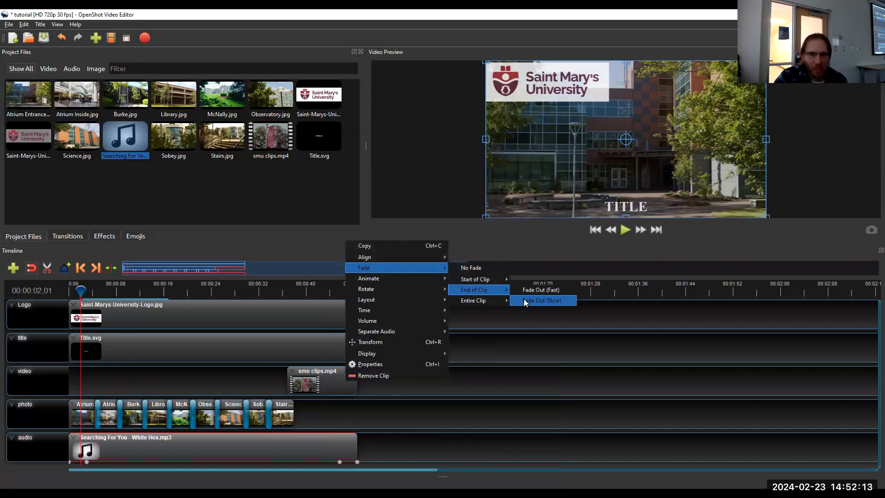
pyautogui.click(526, 300)
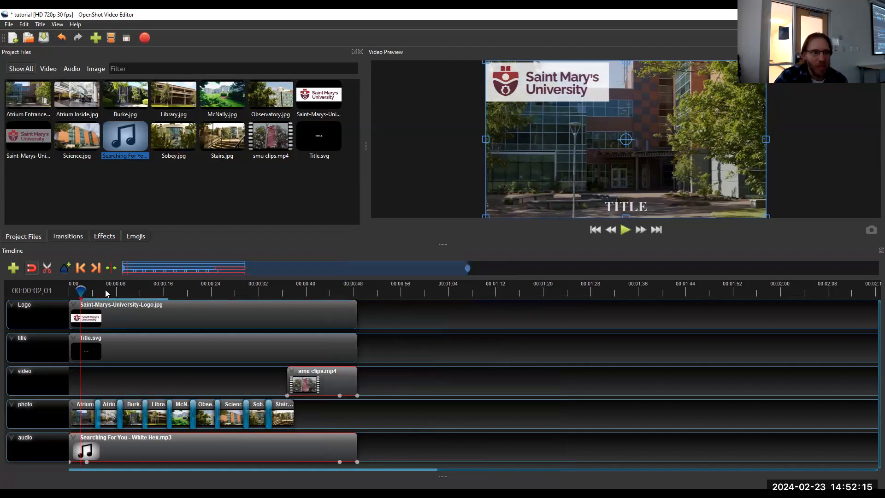
# Step: Play the whole sequence from the start to check the opening and closing fades
pyautogui.moveTo(81, 289); pyautogui.dragTo(33, 296)
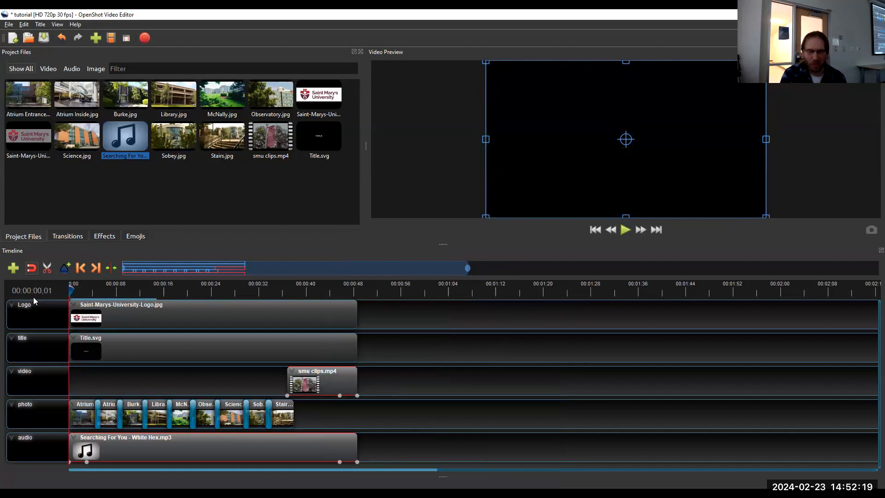
pyautogui.click(468, 376)
pyautogui.press('space')
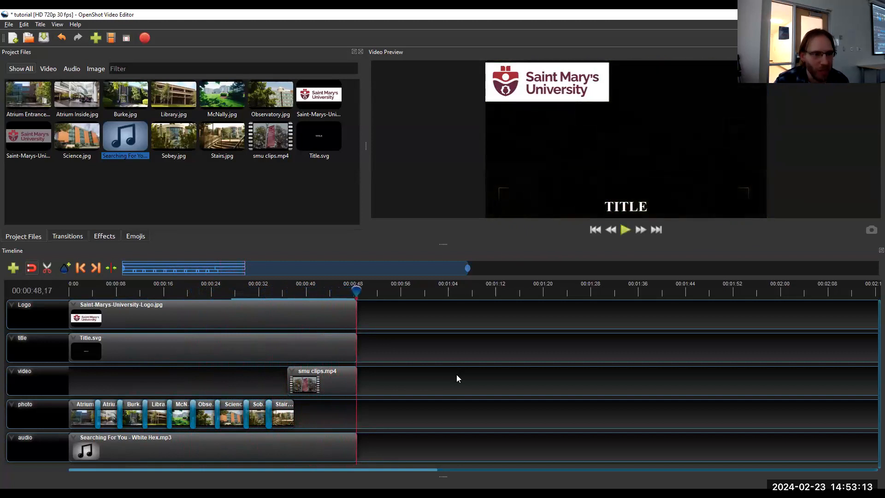
# Step: Apply a slow fade-out to the end of the Saint-Marys-University-Logo.jpg clip
pyautogui.rightClick(293, 313)
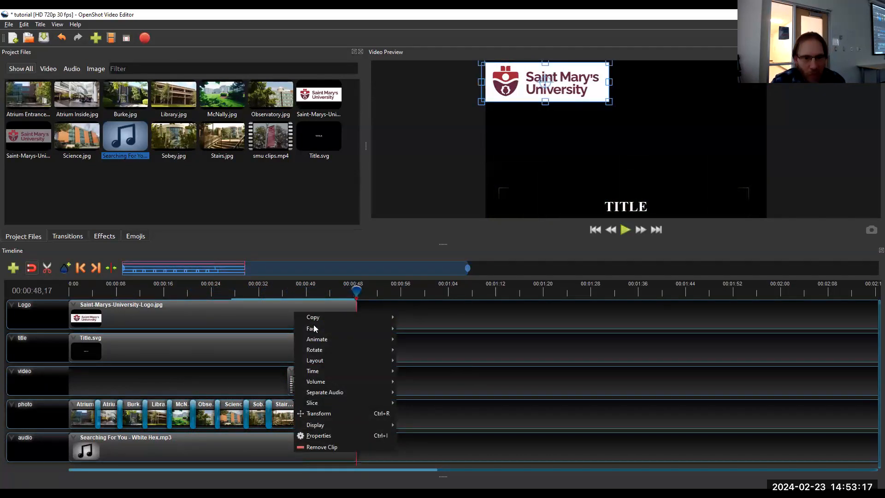
pyautogui.moveTo(350, 328)
pyautogui.moveTo(446, 354)
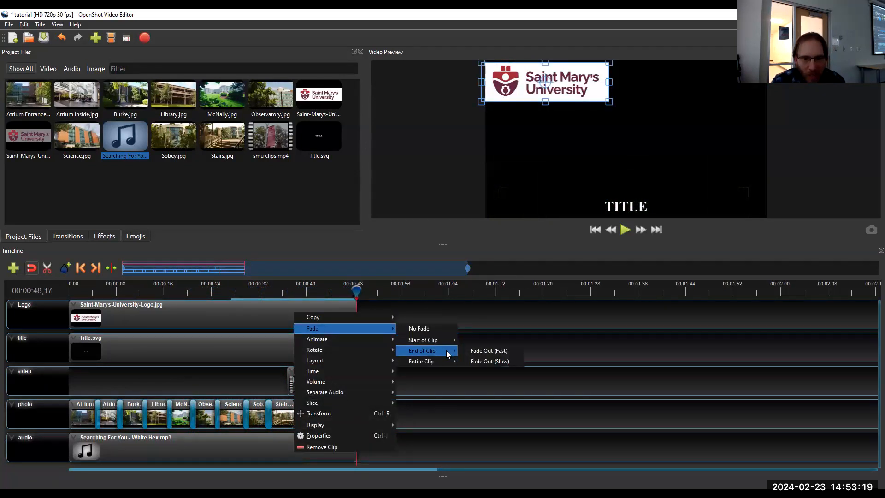
pyautogui.click(486, 363)
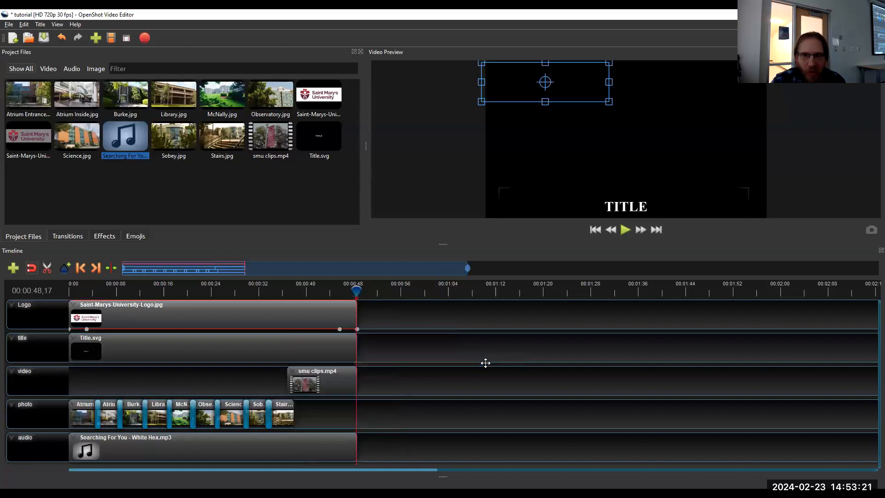
# Step: Apply a slow fade-out to the end of the Title.svg clip on the title track
pyautogui.rightClick(304, 345)
pyautogui.moveTo(371, 375)
pyautogui.moveTo(451, 404)
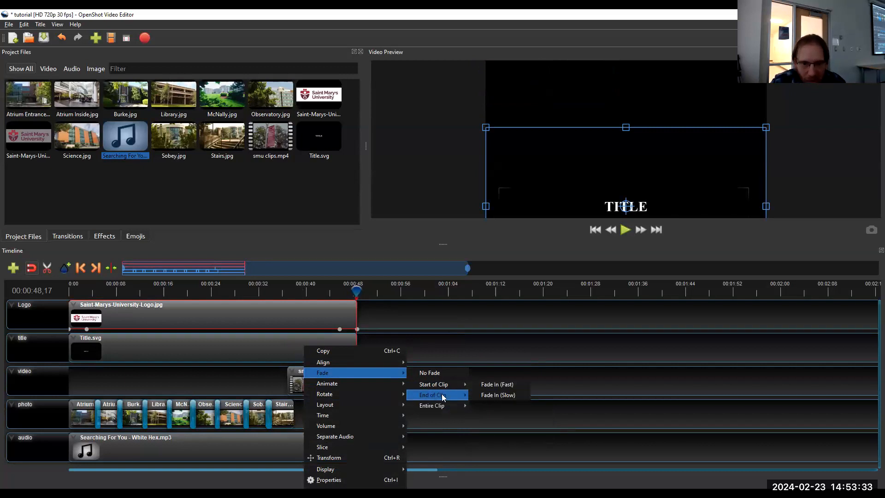
pyautogui.click(492, 408)
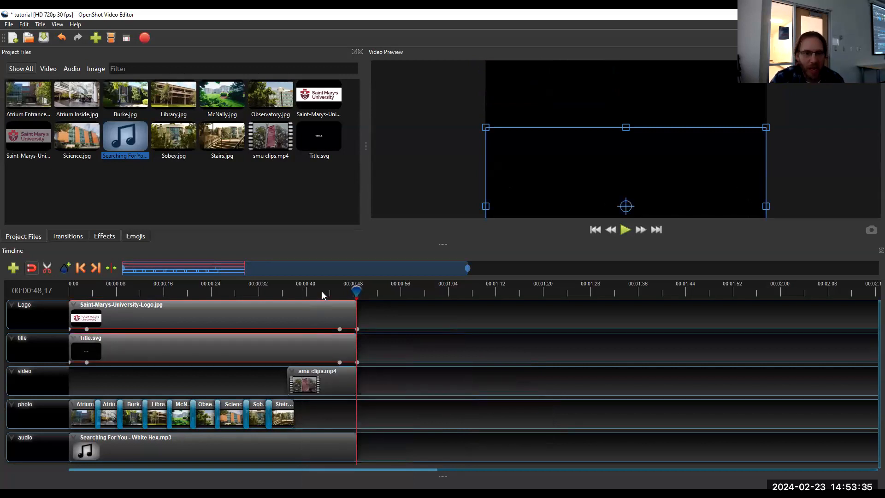
# Step: Play the ending from about 40 seconds to check the fade-outs, and save the project
pyautogui.moveTo(356, 291); pyautogui.dragTo(306, 293)
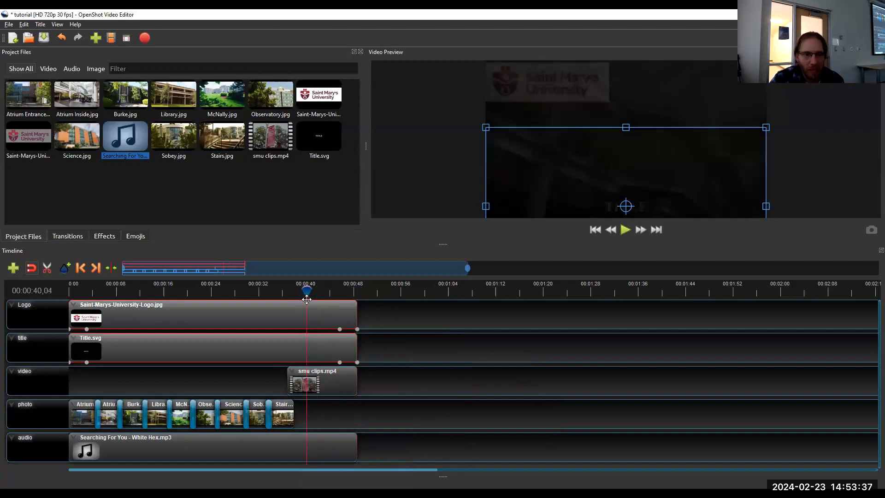
pyautogui.press('space')
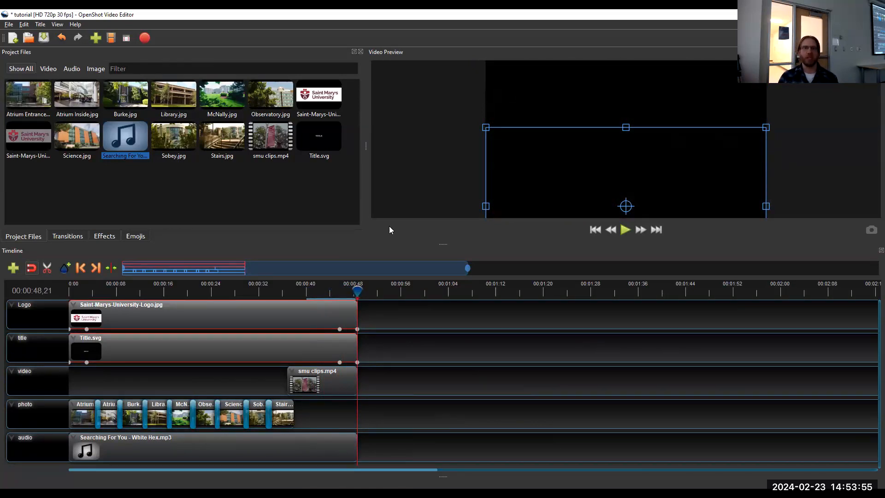
pyautogui.hotkey('ctrl', 's')
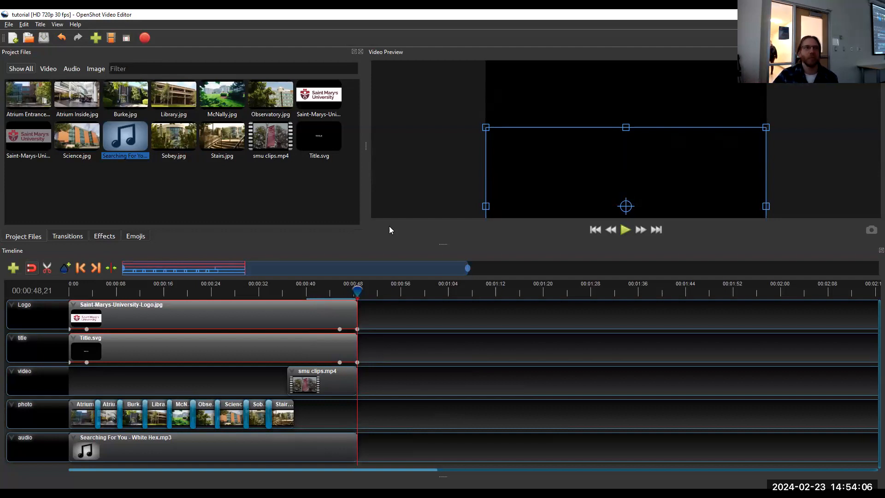
# Step: Review the export options and export the video as tutorial in MP4 (h.264), HD 720p 30 fps (1280x720) at High quality
pyautogui.click(145, 38)
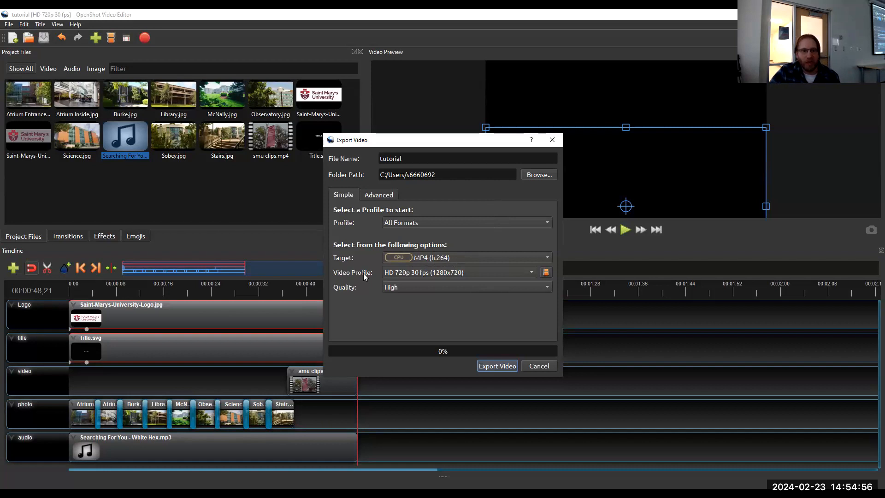
pyautogui.click(469, 274)
pyautogui.click(469, 274)
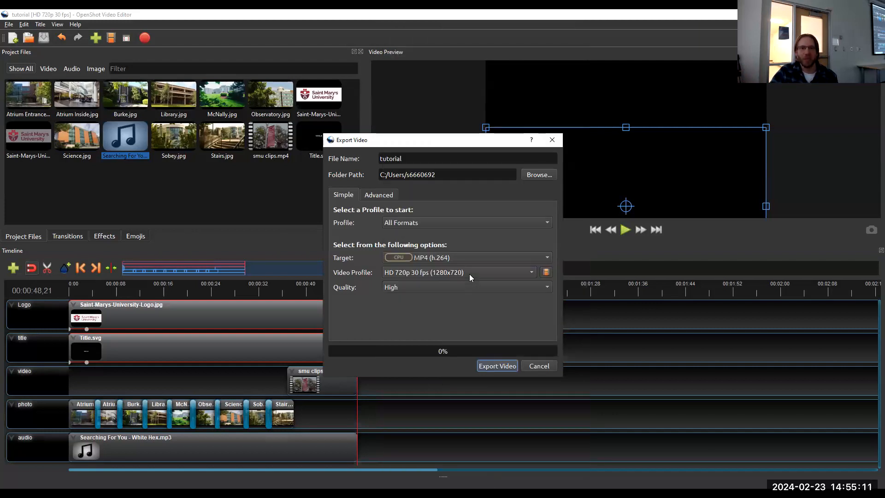
pyautogui.click(414, 287)
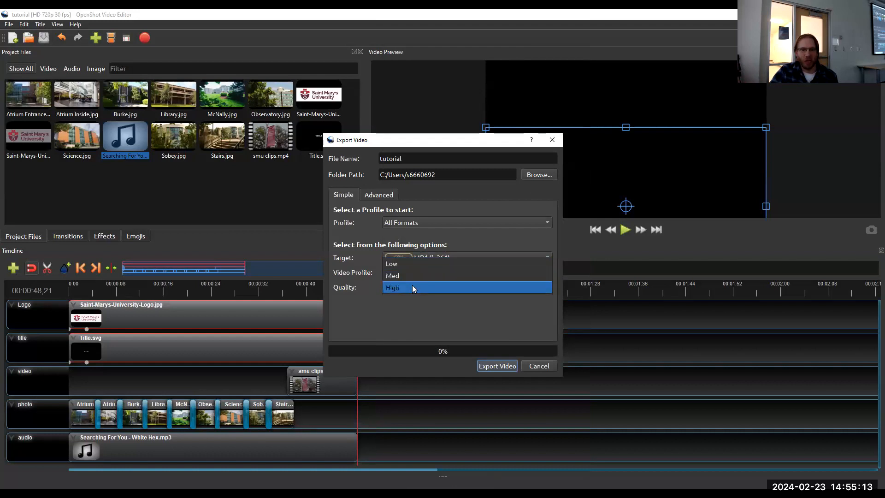
pyautogui.click(437, 306)
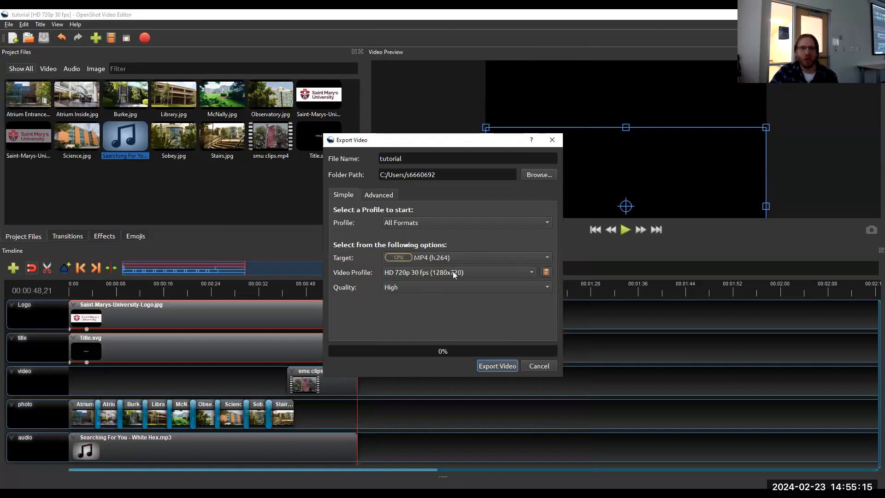
pyautogui.click(452, 271)
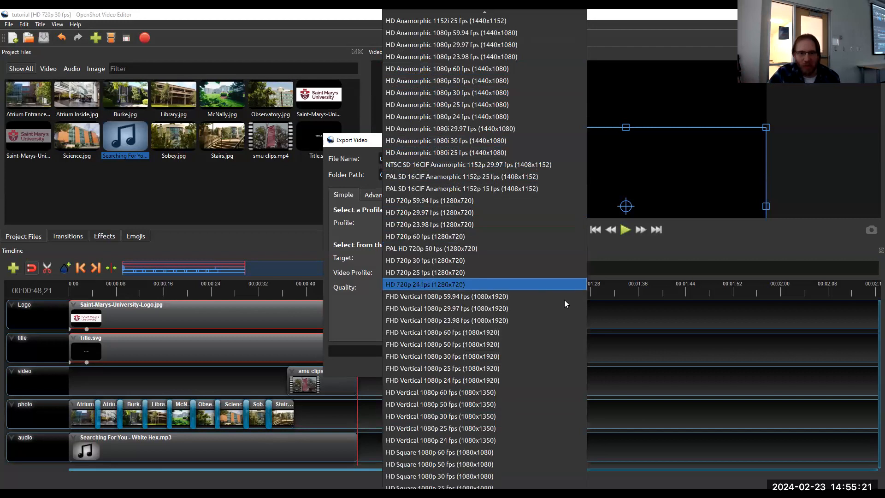
pyautogui.click(665, 254)
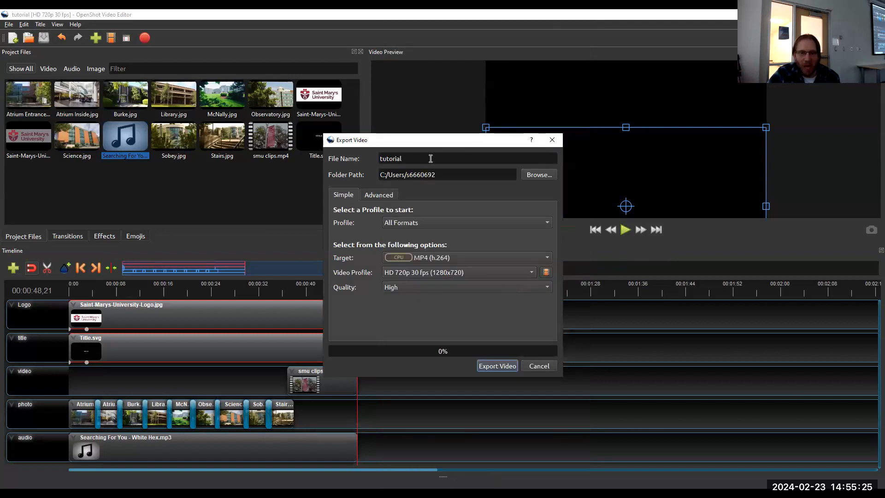
pyautogui.click(499, 365)
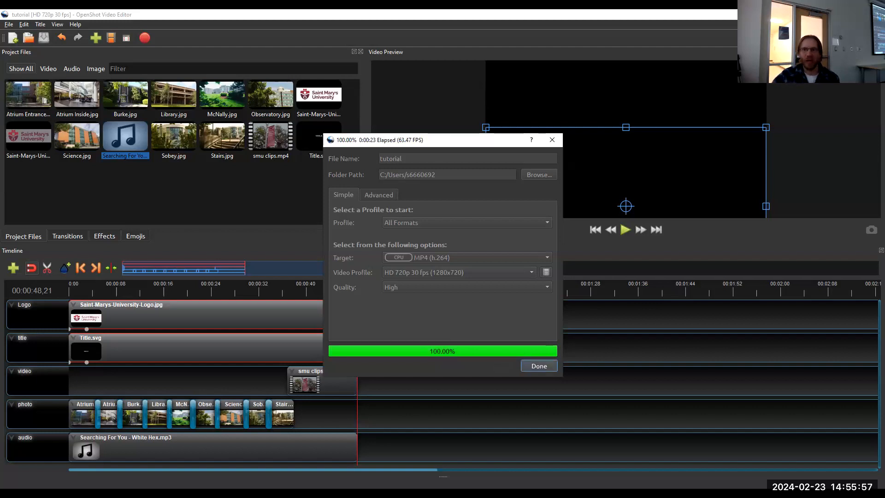
pyautogui.click(537, 366)
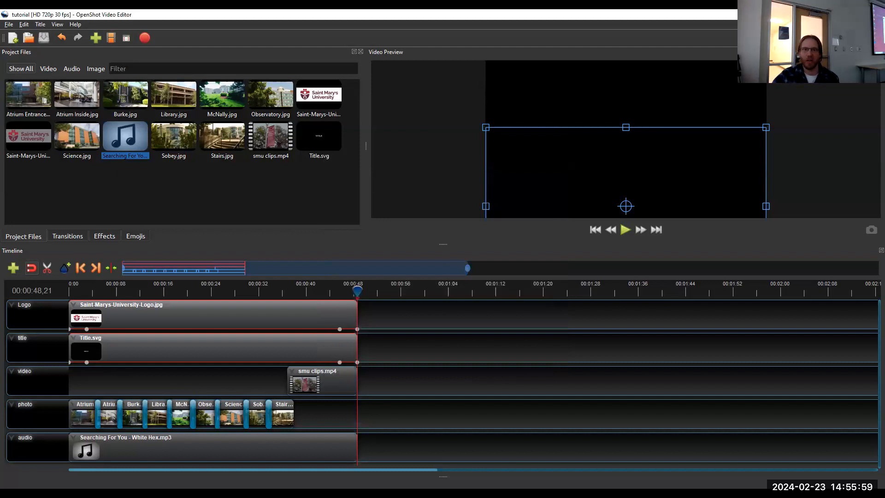